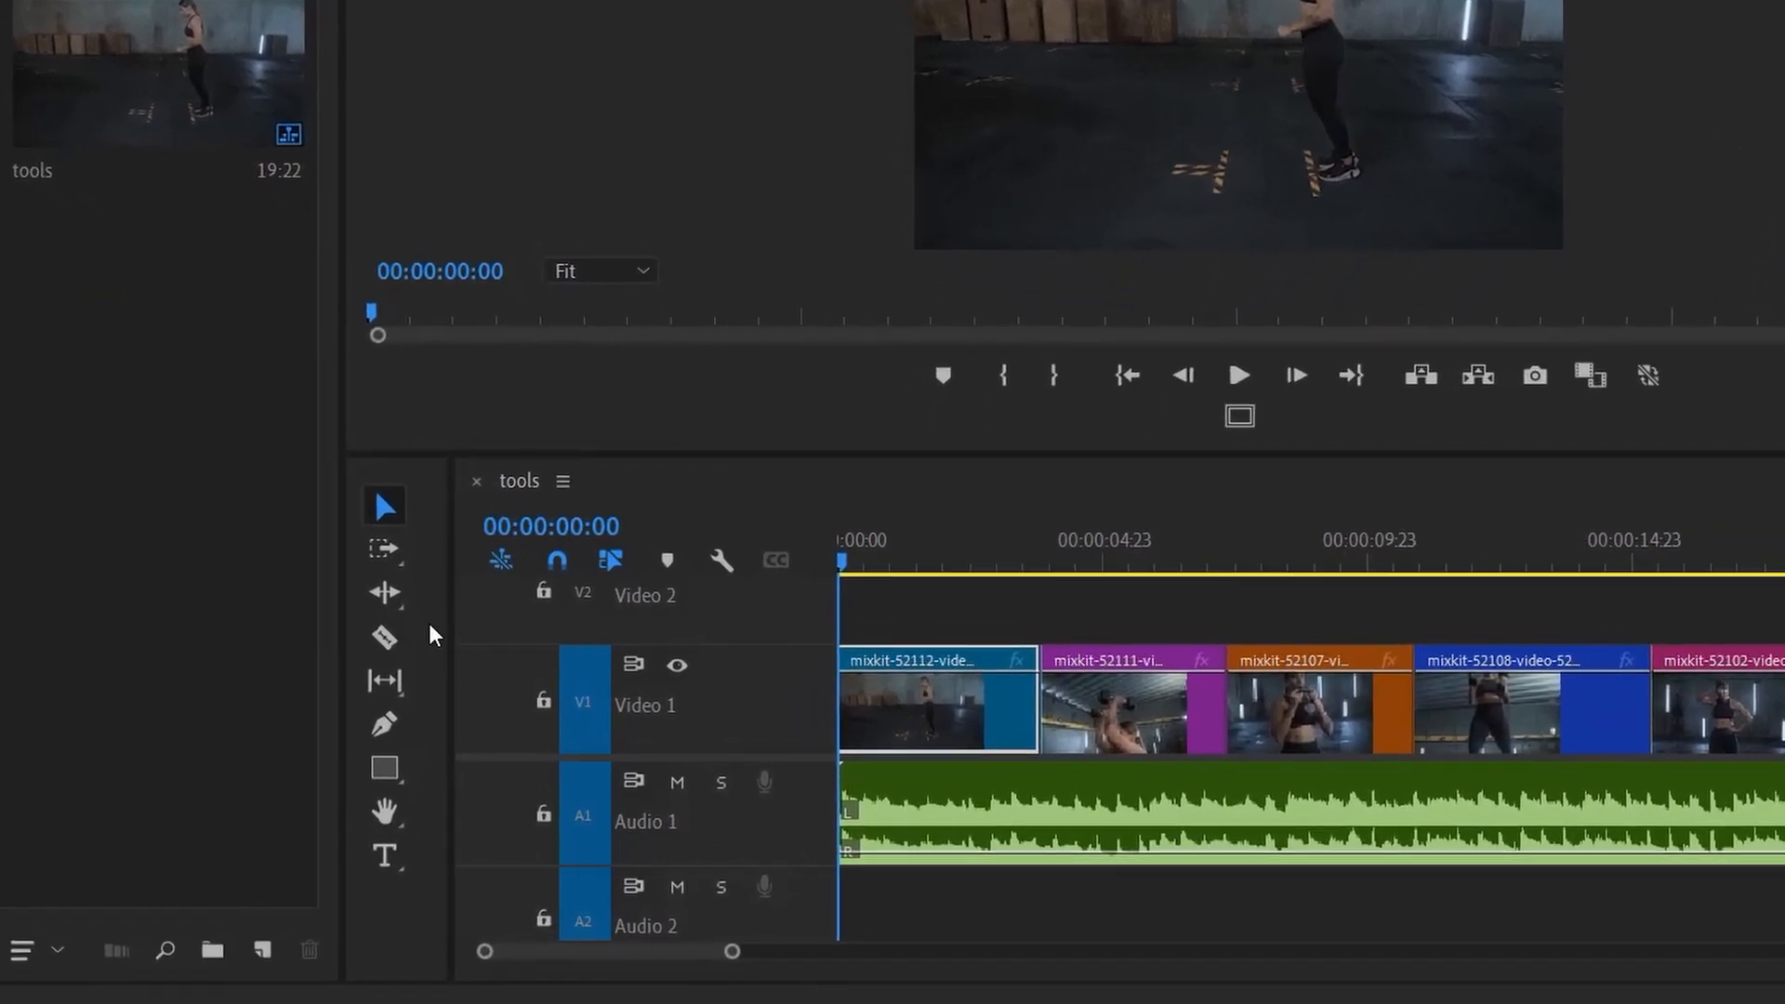
click(389, 602)
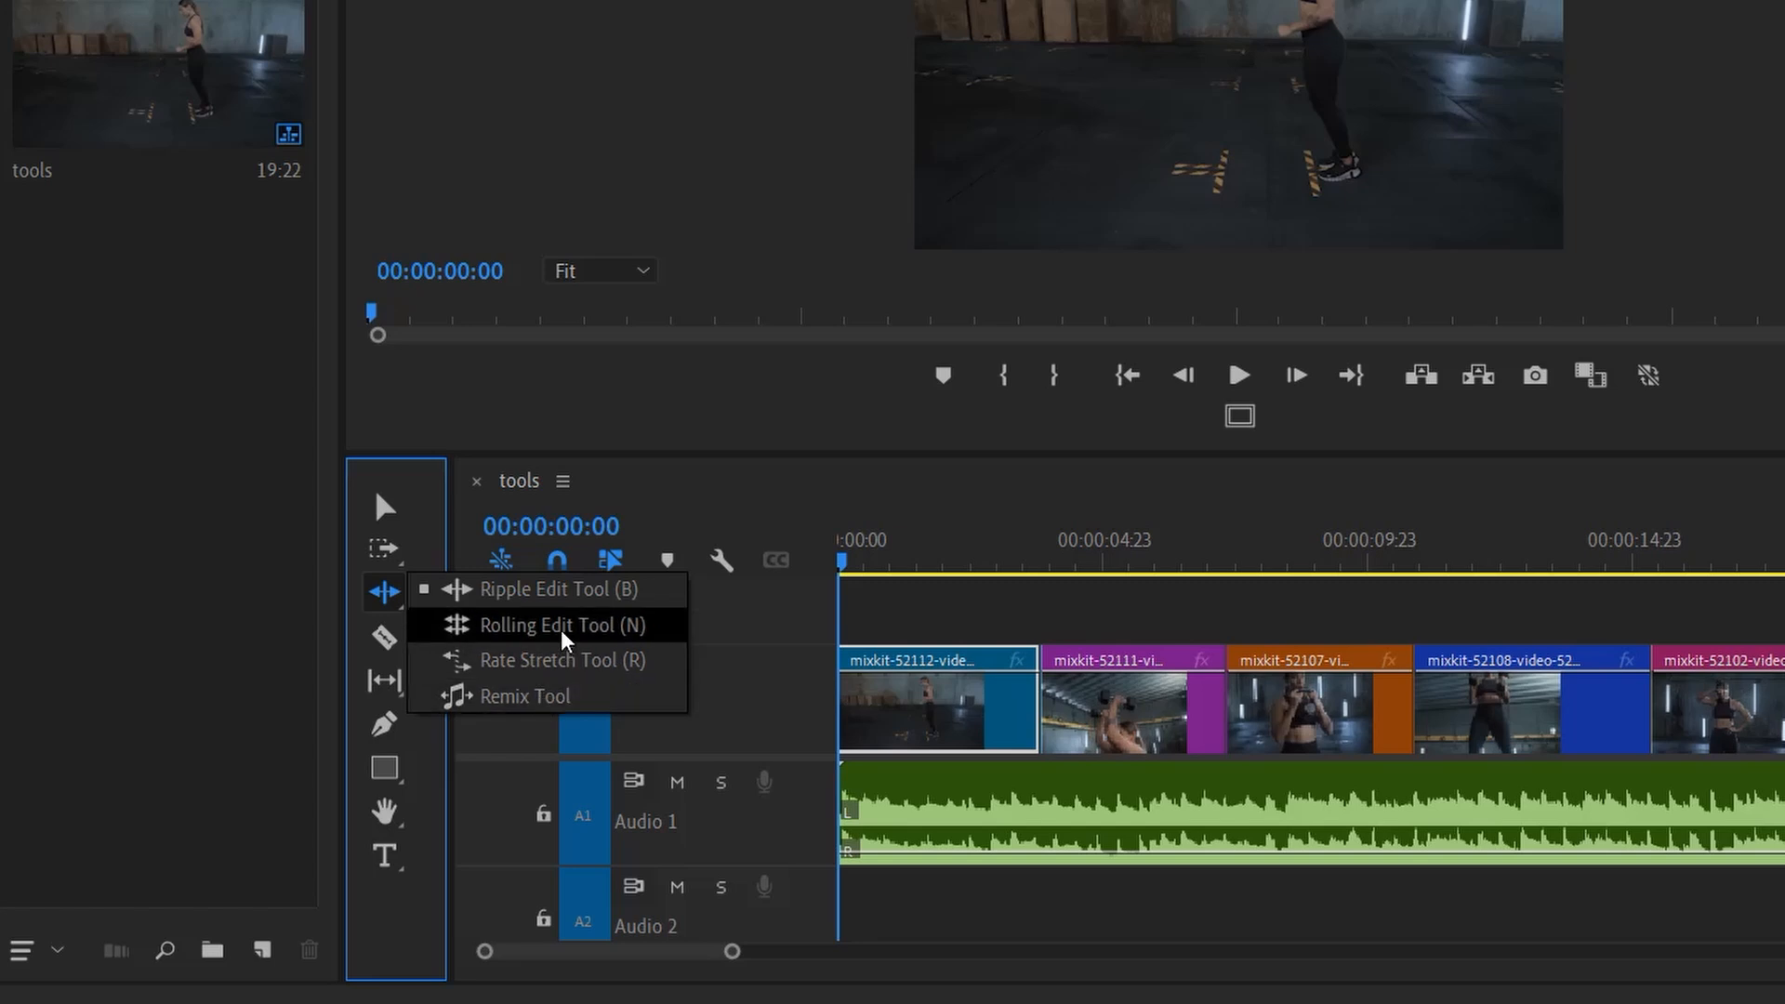
click(430, 590)
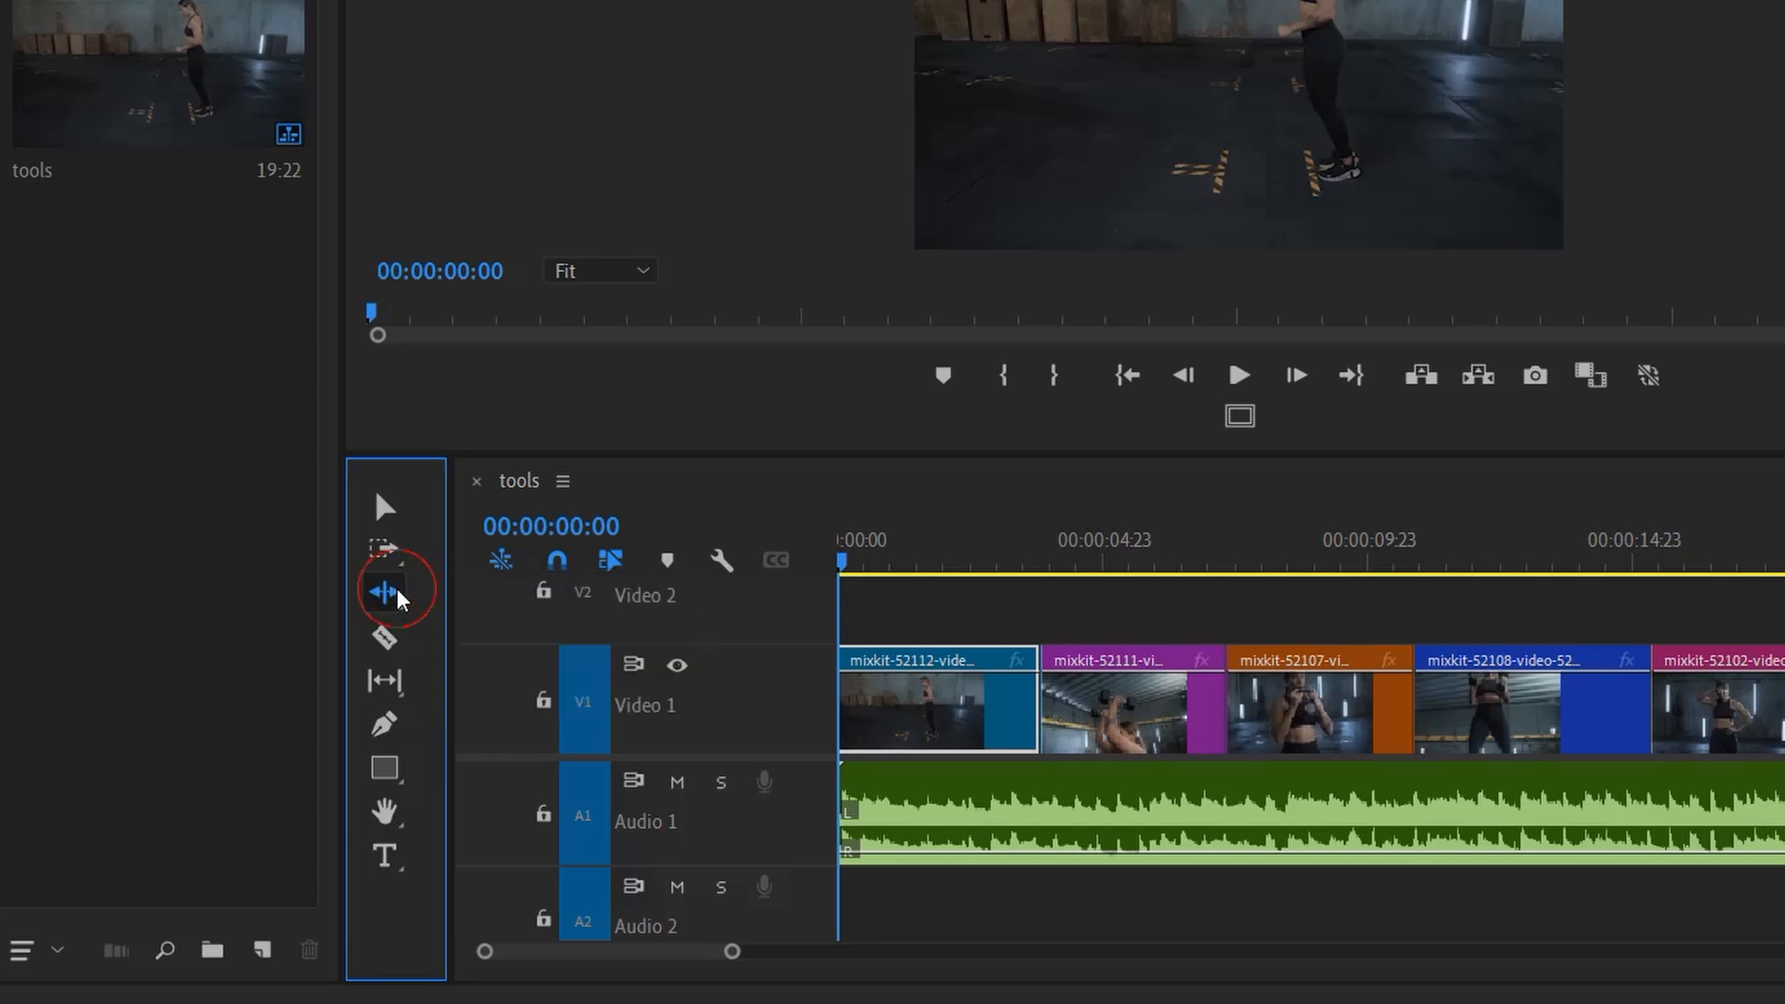
click(396, 528)
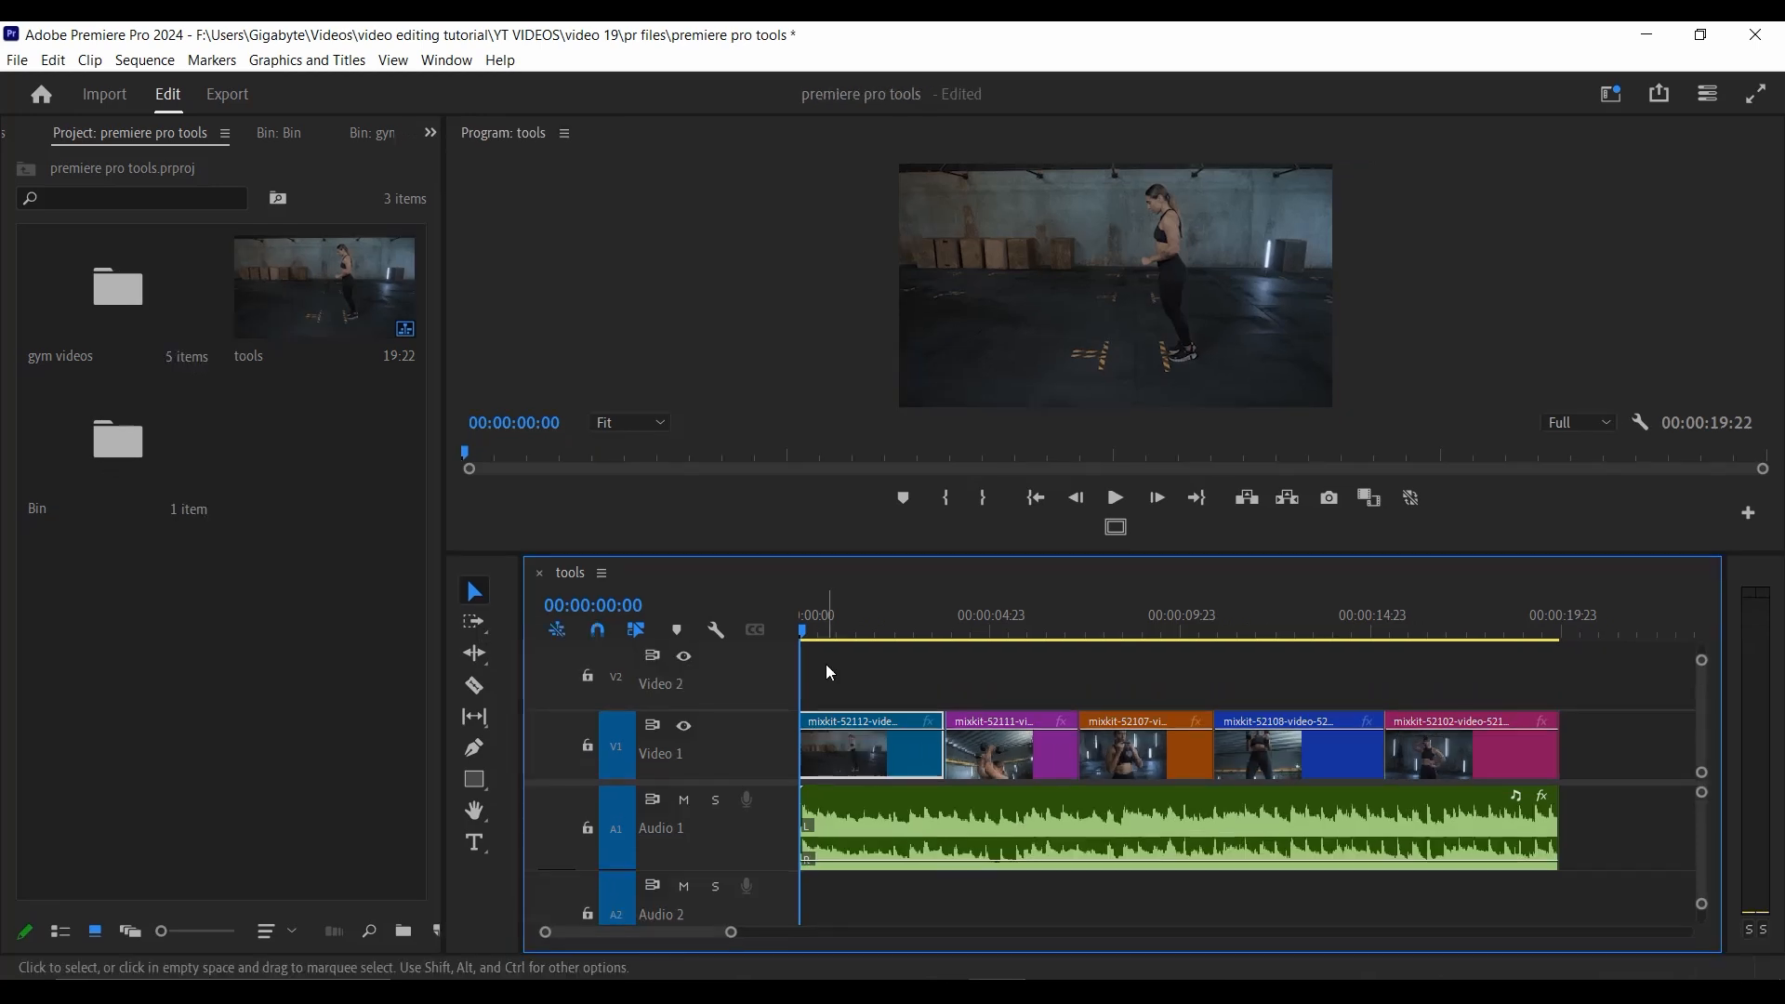
- Use the Selection tool to select the first video clip, the second video clip and the audio clip one after another
click(480, 598)
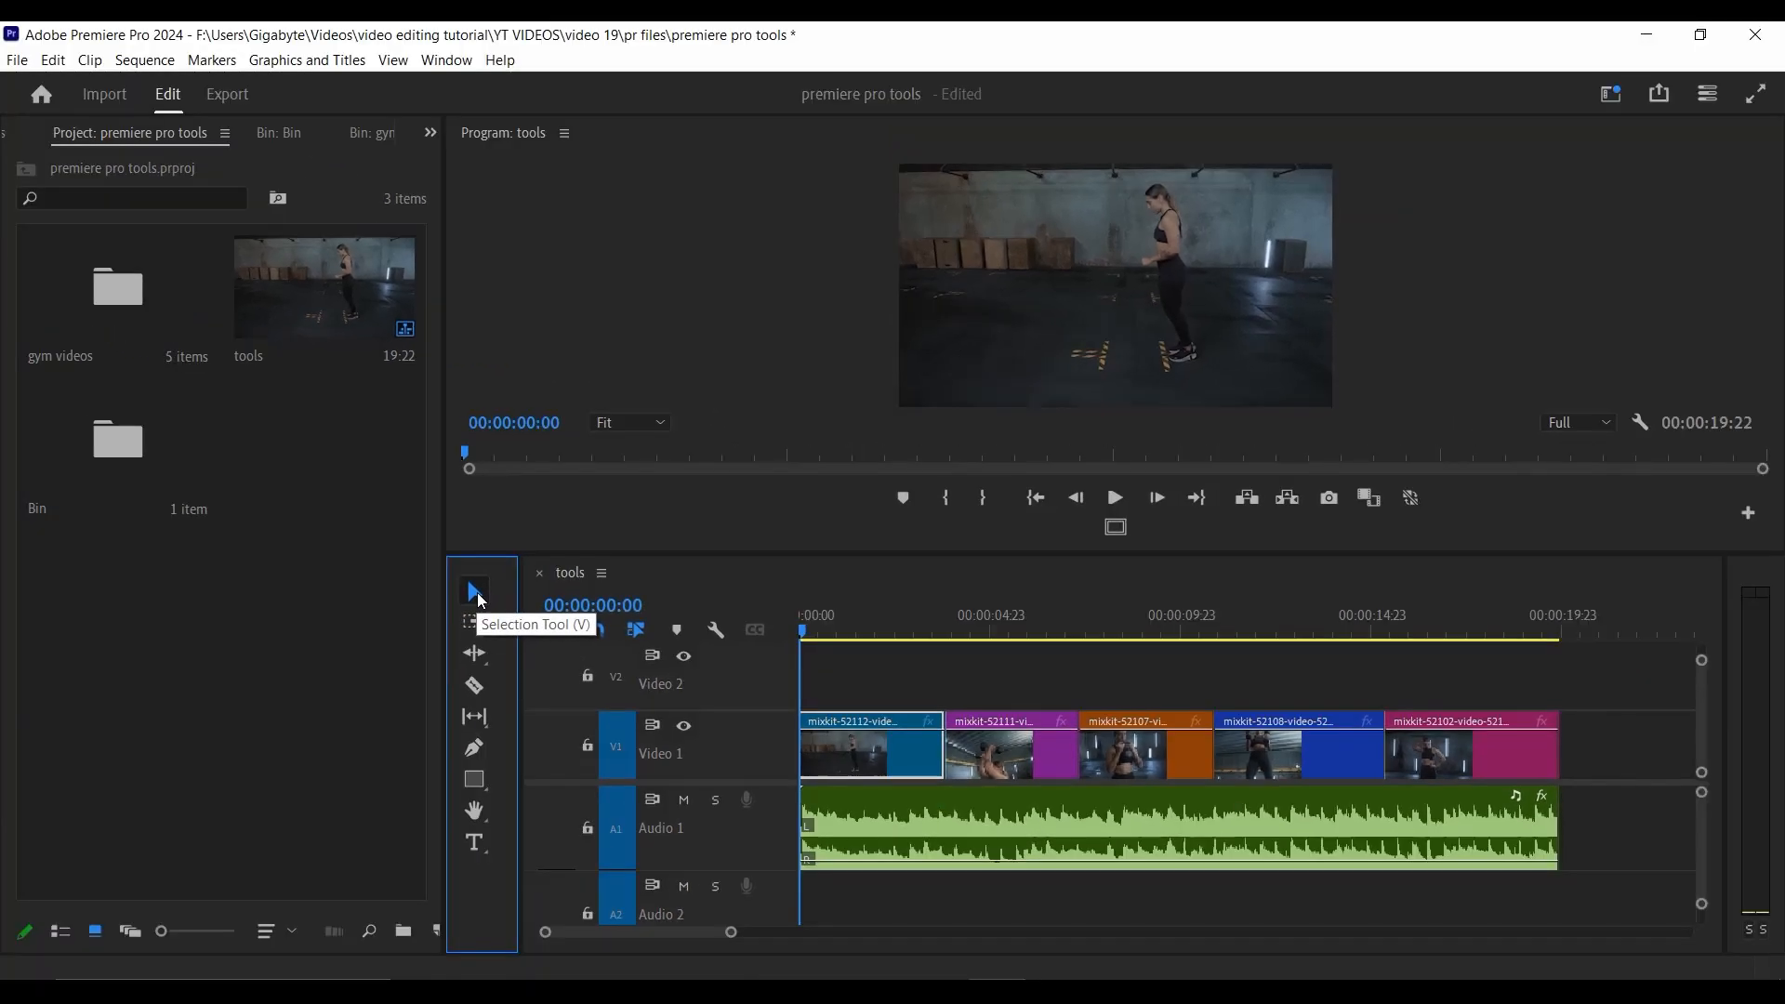
click(474, 592)
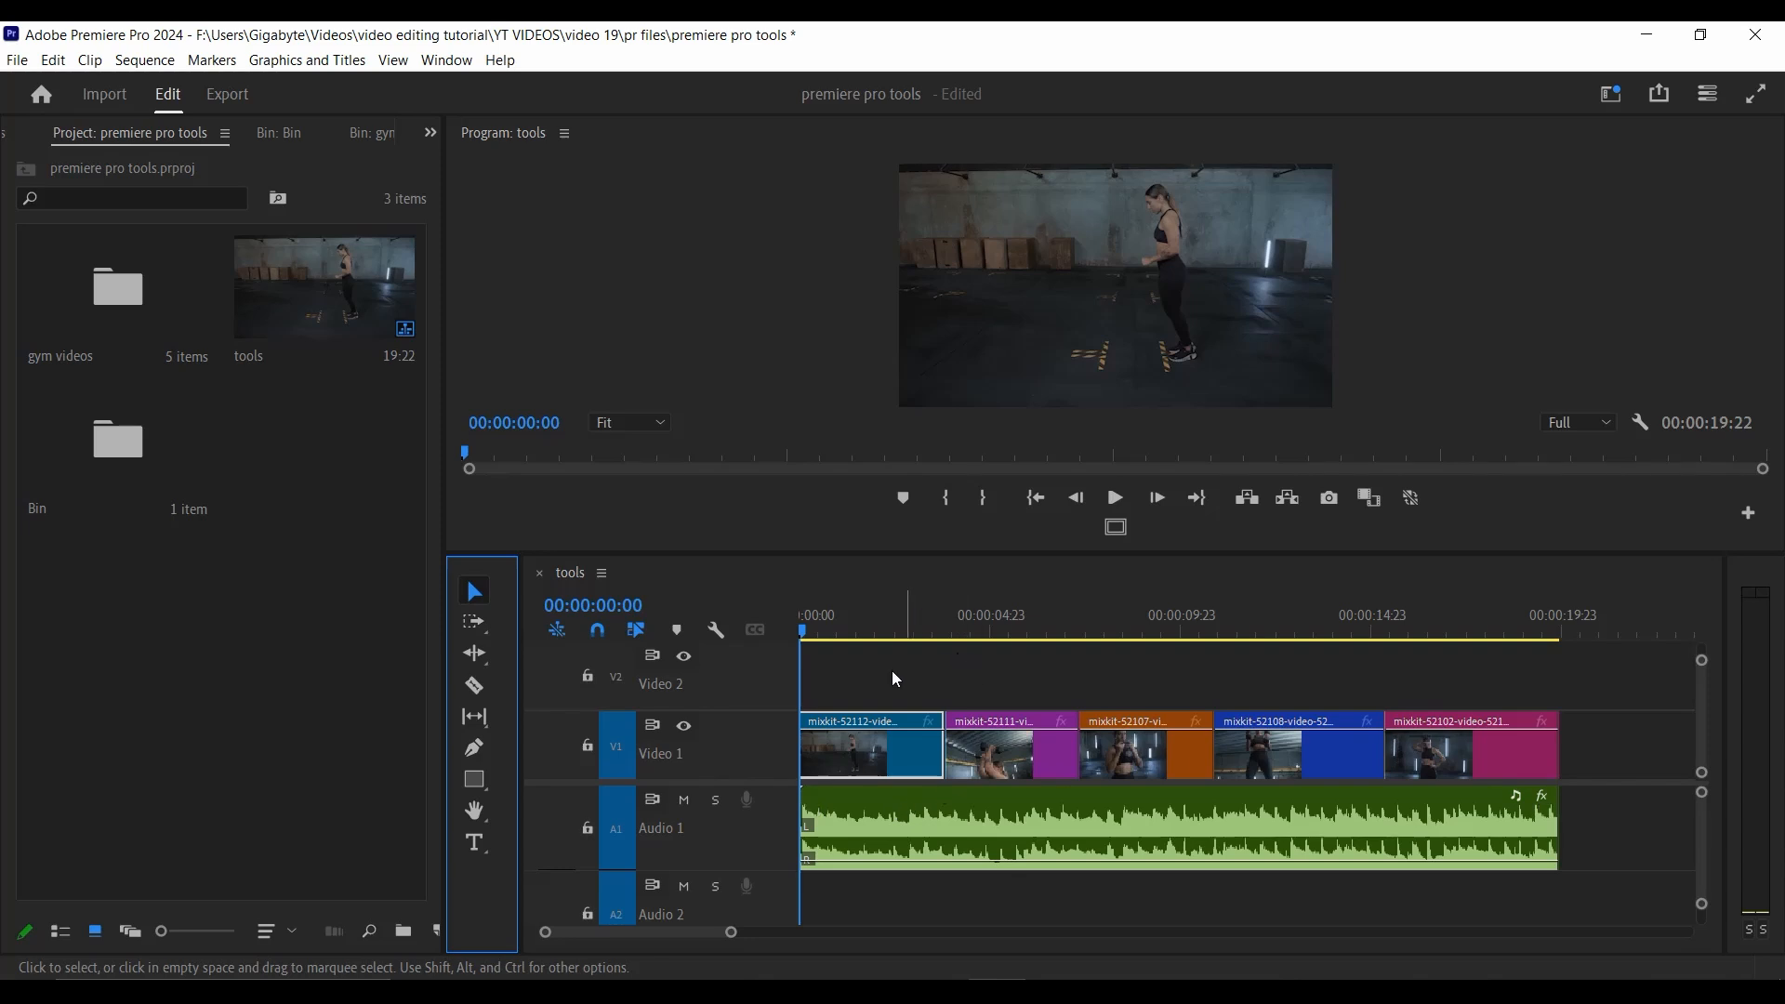
click(861, 758)
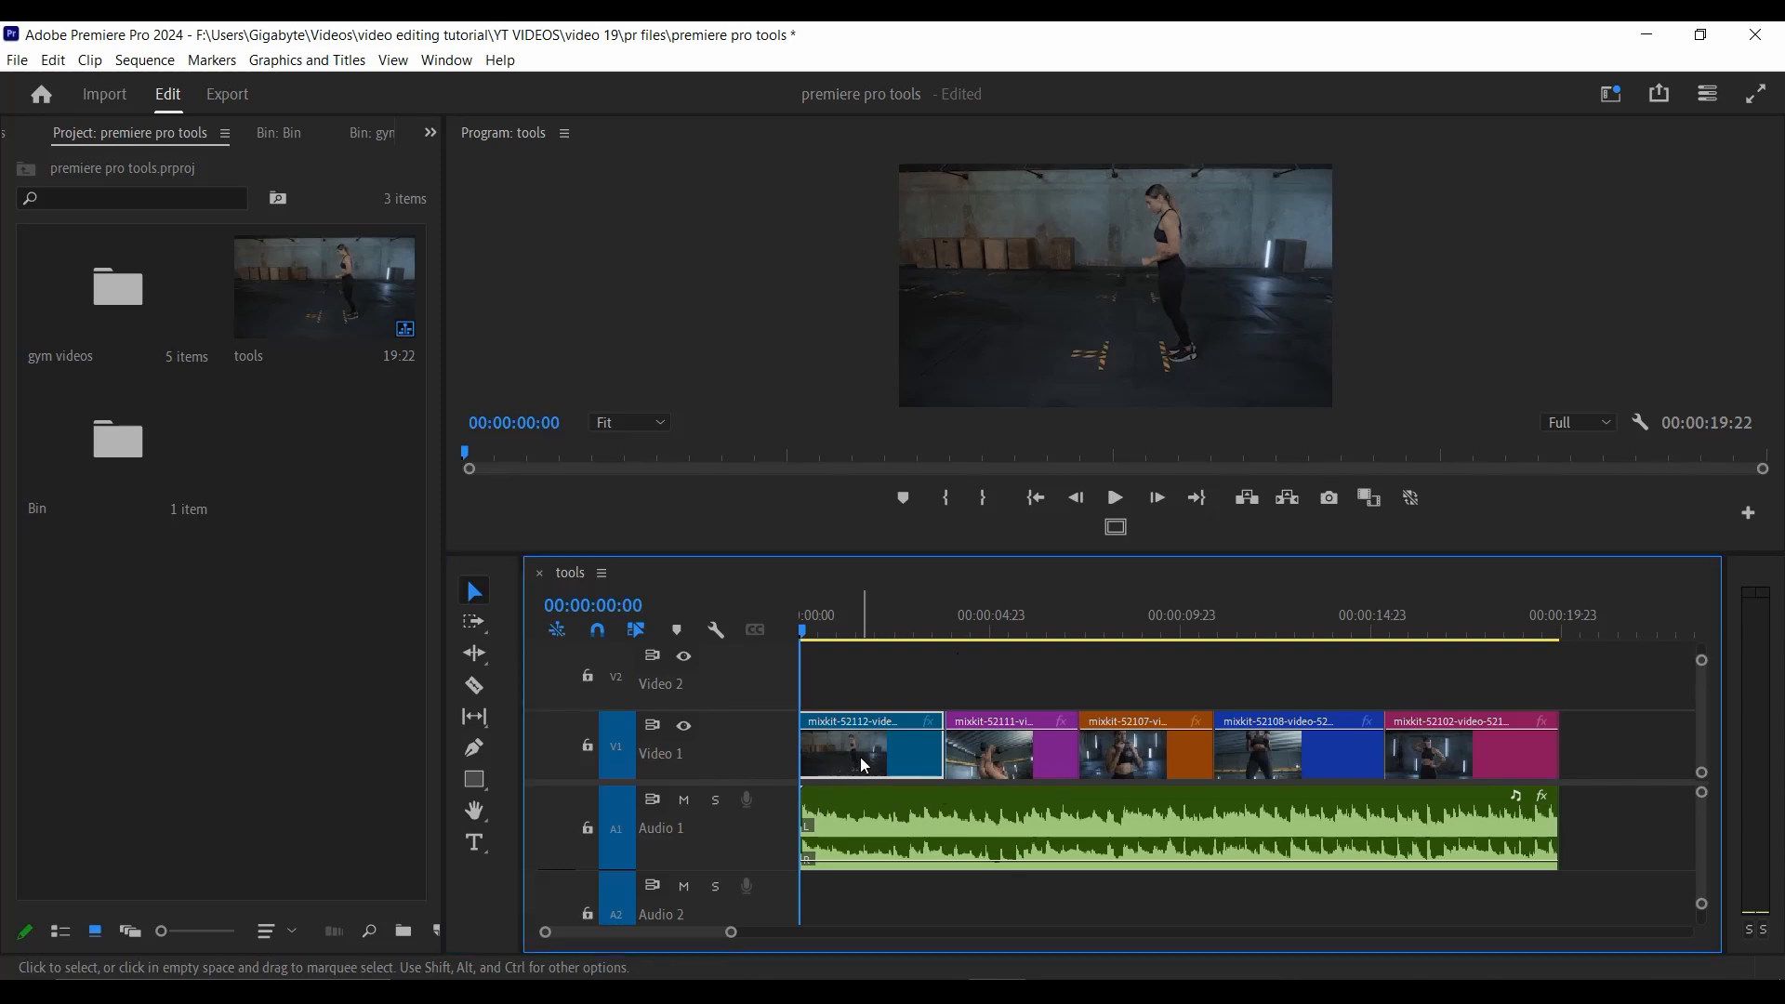
click(967, 755)
click(934, 826)
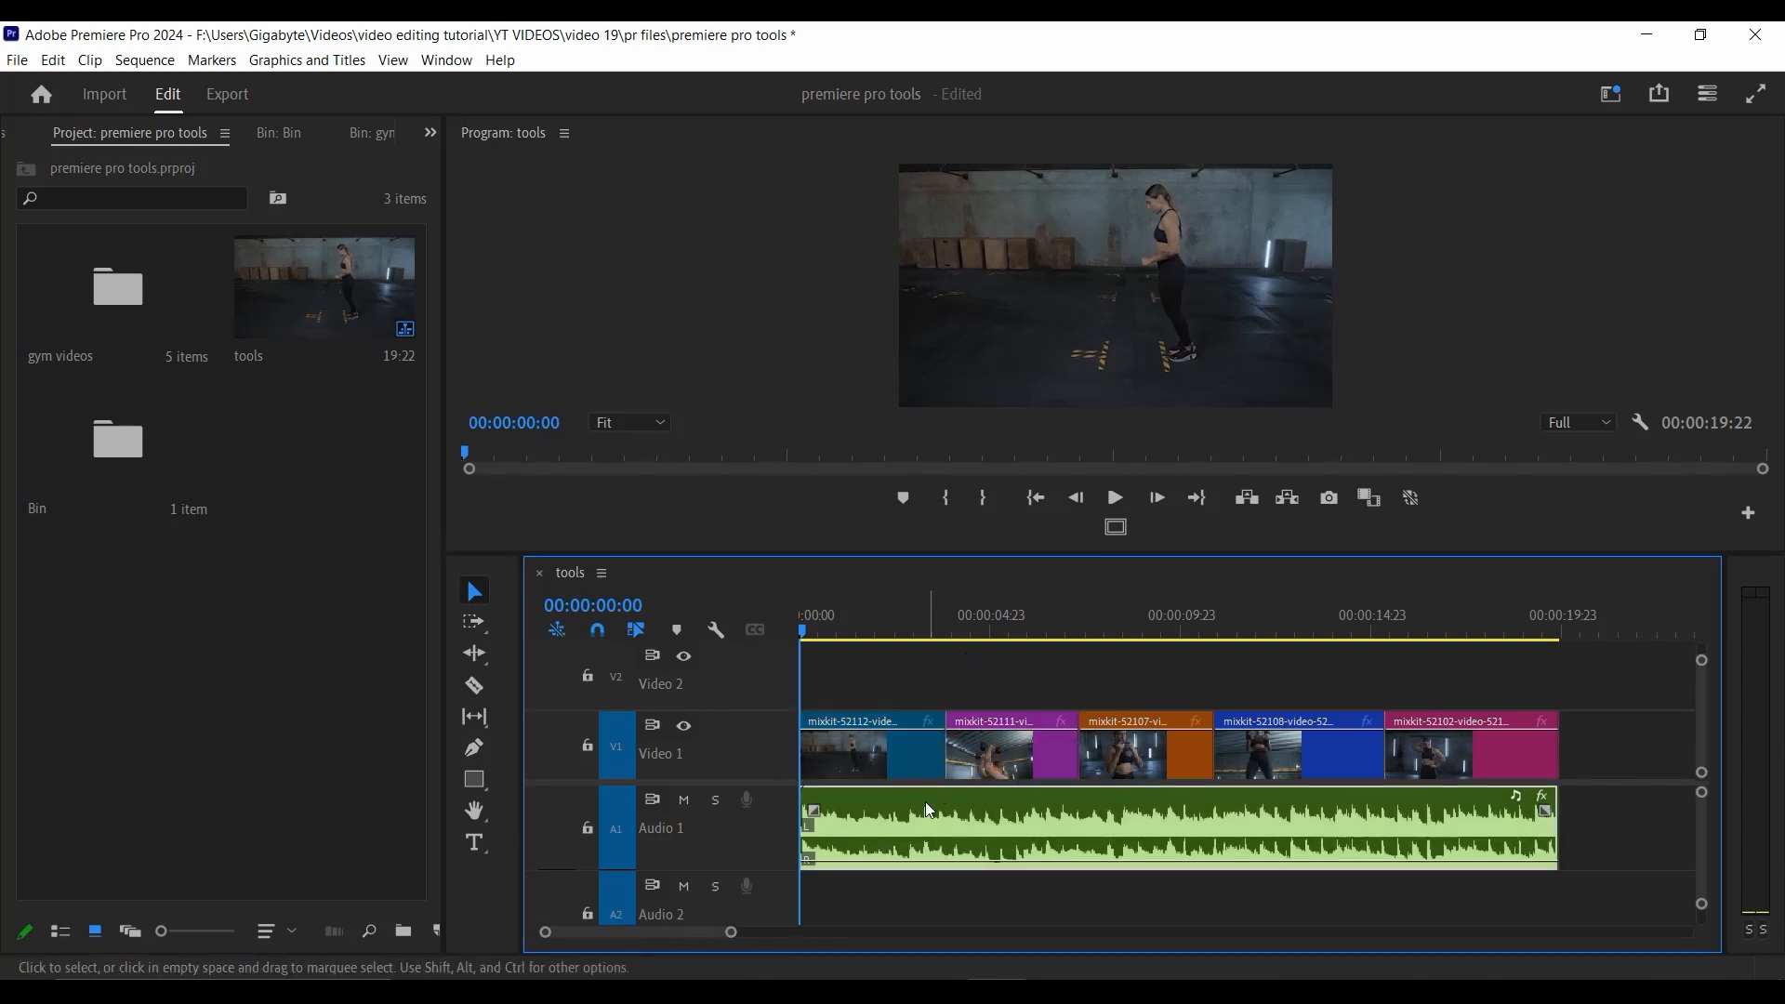
- Move the first video clip from Video 1 up to Video 2 and slide it further along the timeline
click(865, 755)
drag(869, 757, 955, 699)
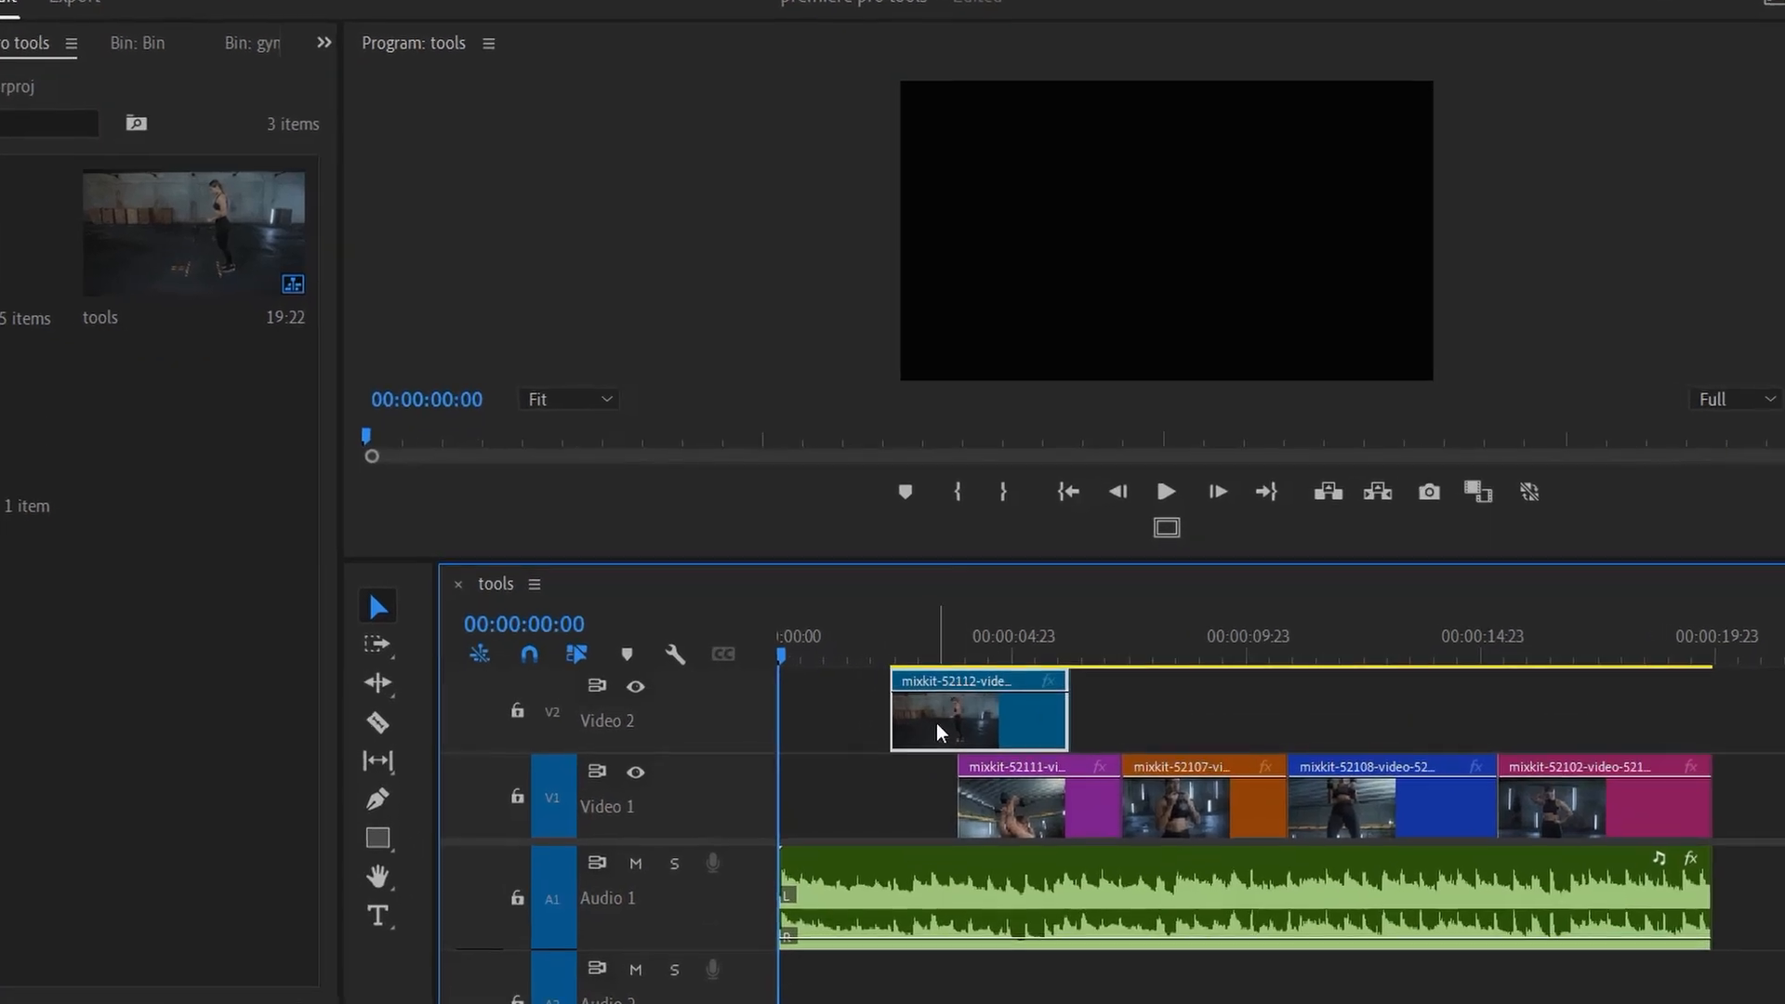
drag(898, 722, 1020, 718)
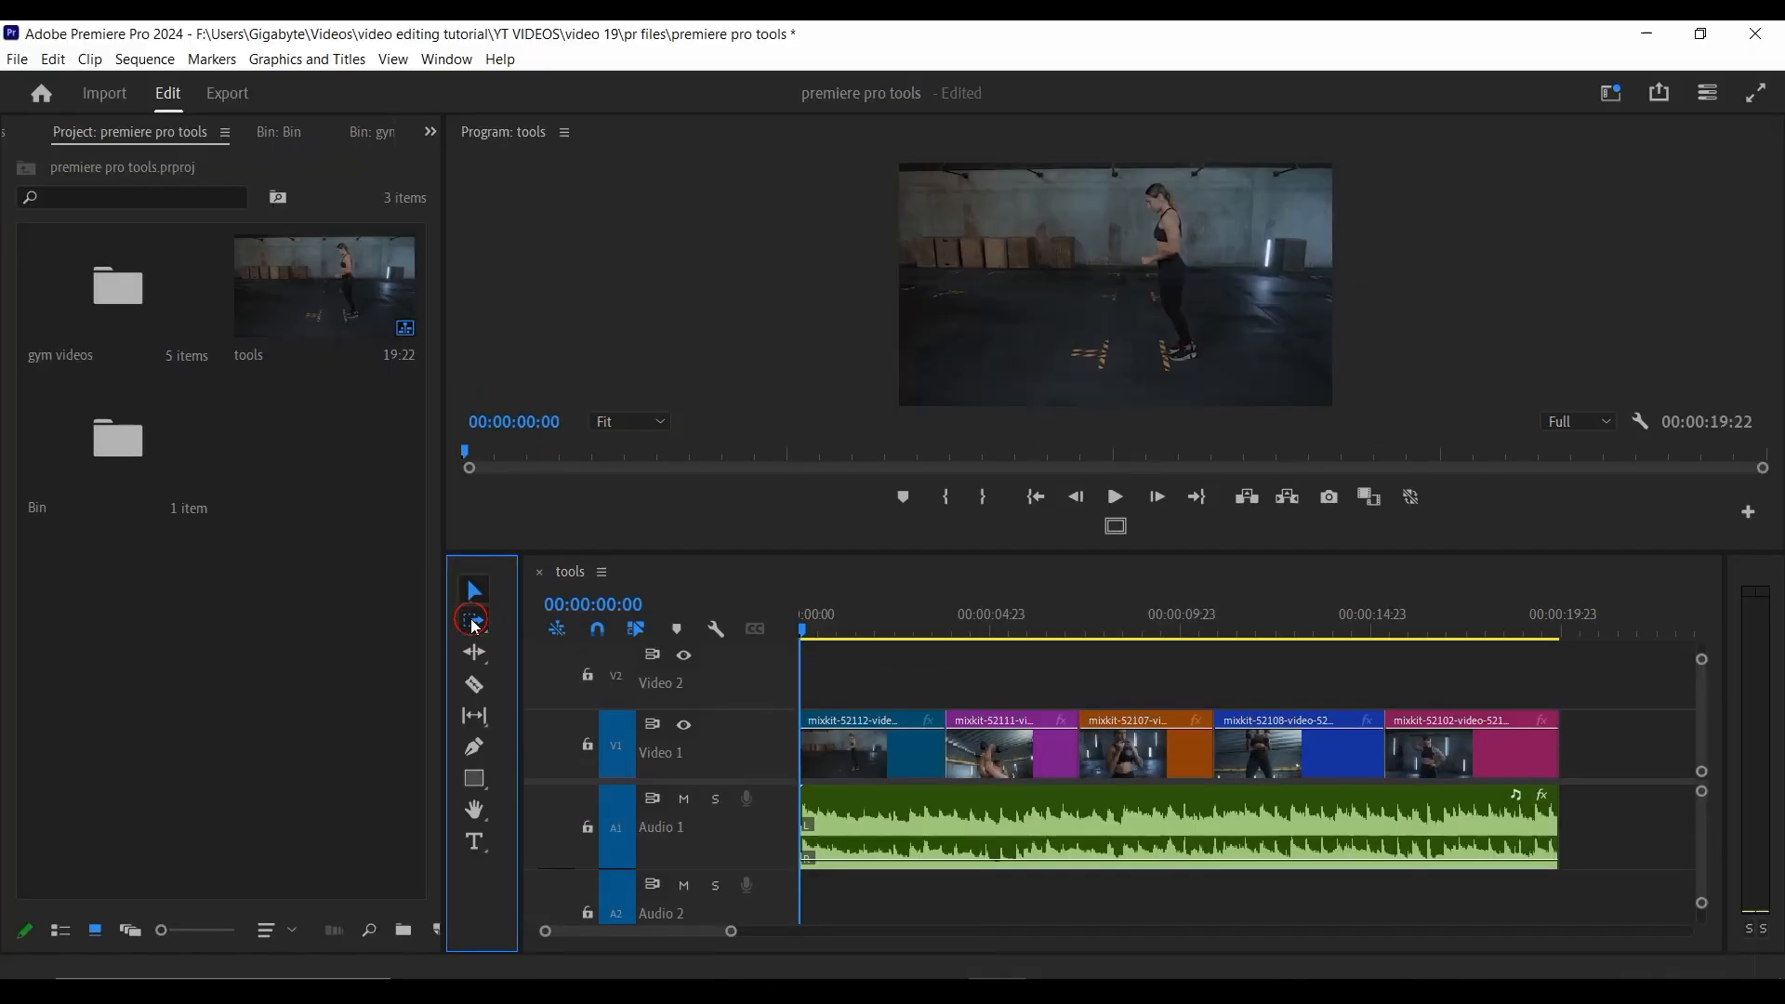
- Use the Track Select Forward tool to select everything from the third video clip onward on all tracks
click(473, 622)
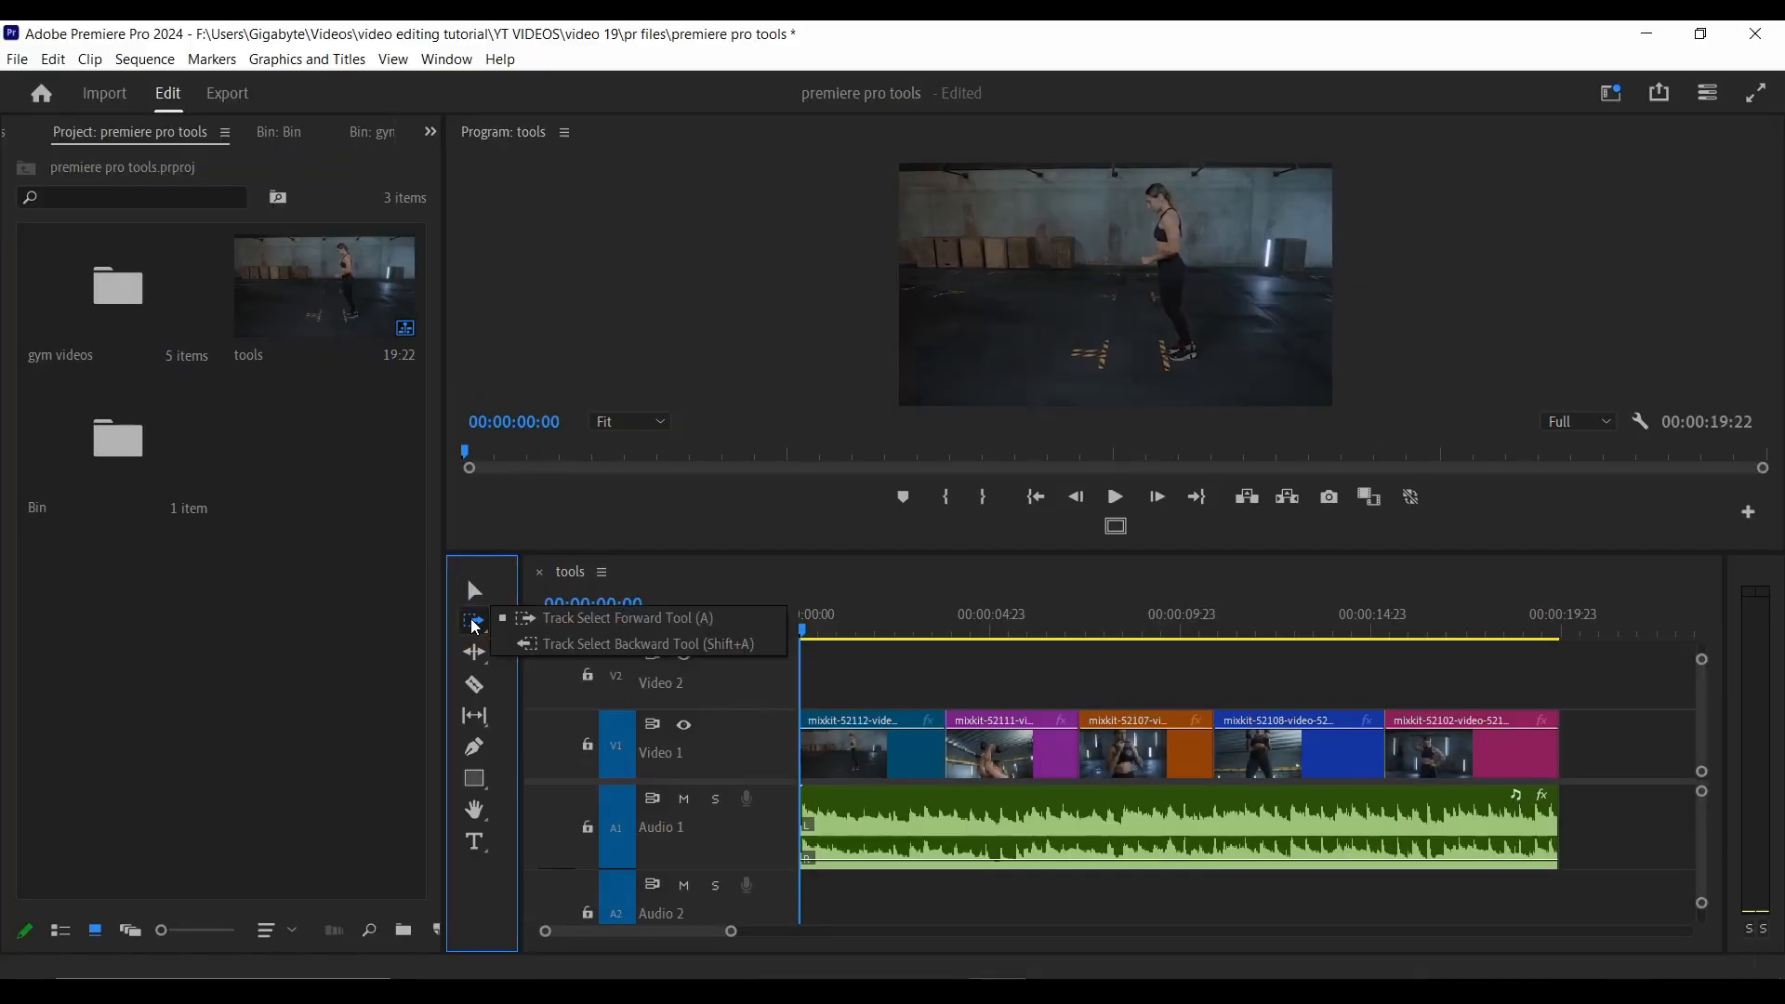
click(713, 620)
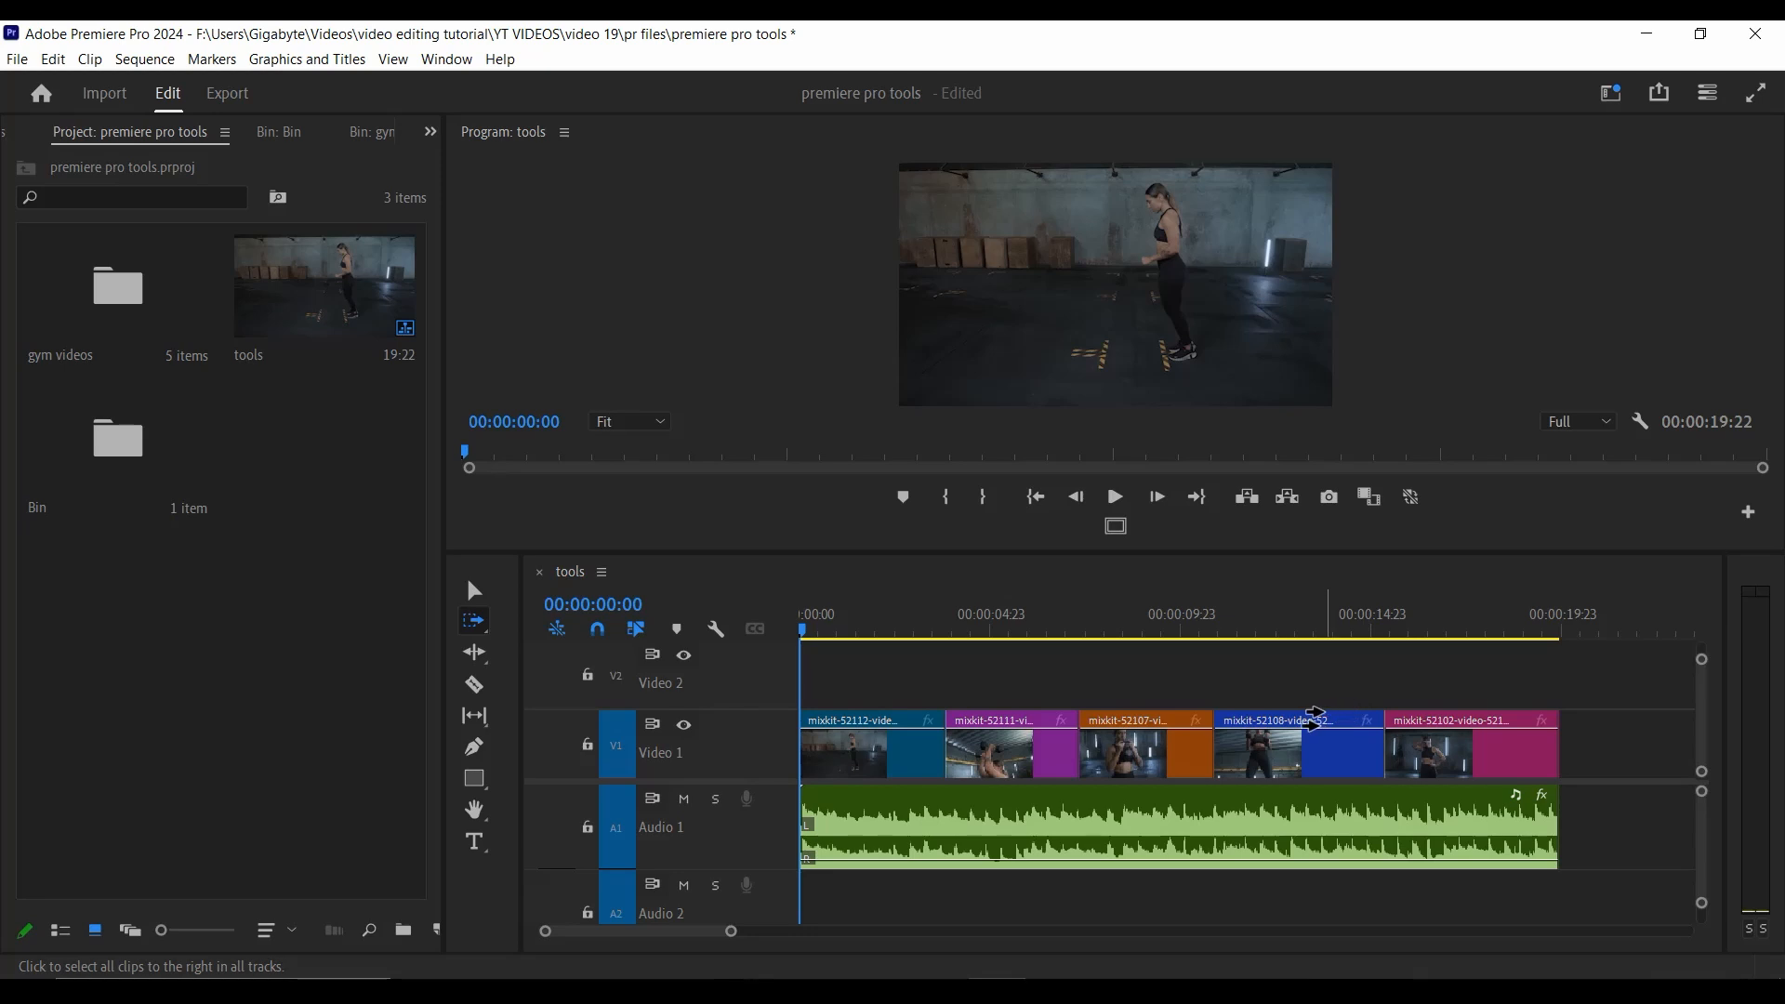
click(472, 632)
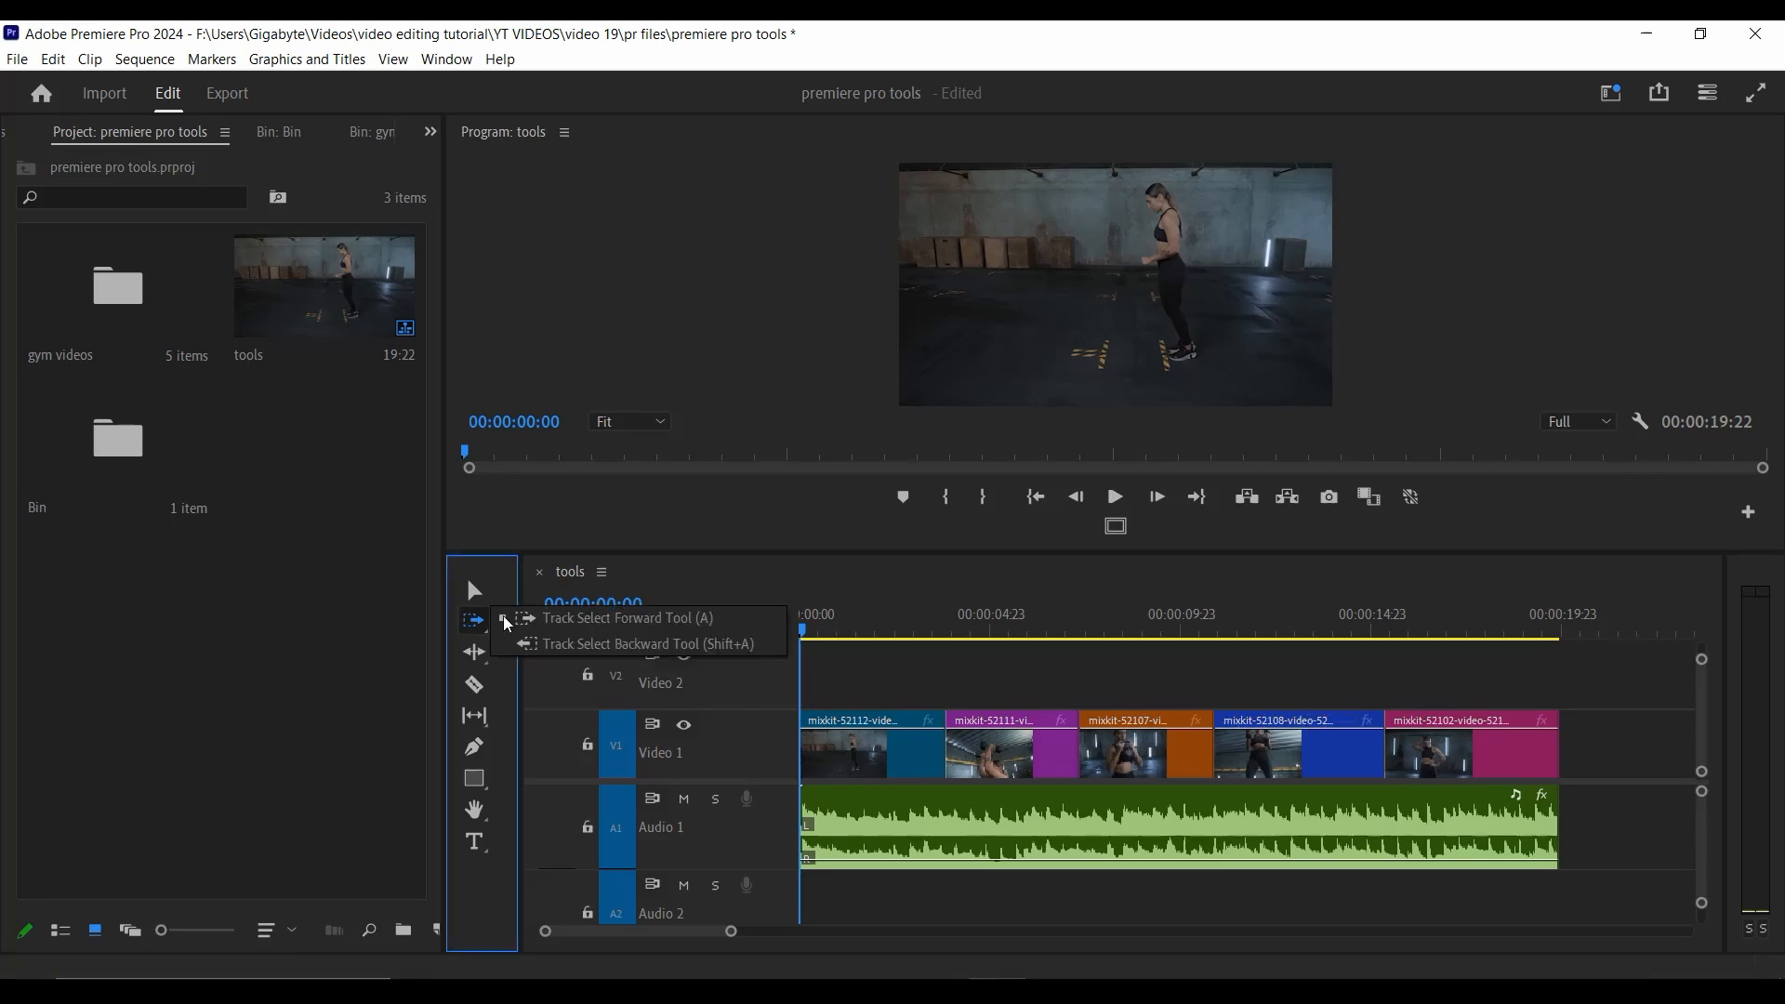
click(651, 617)
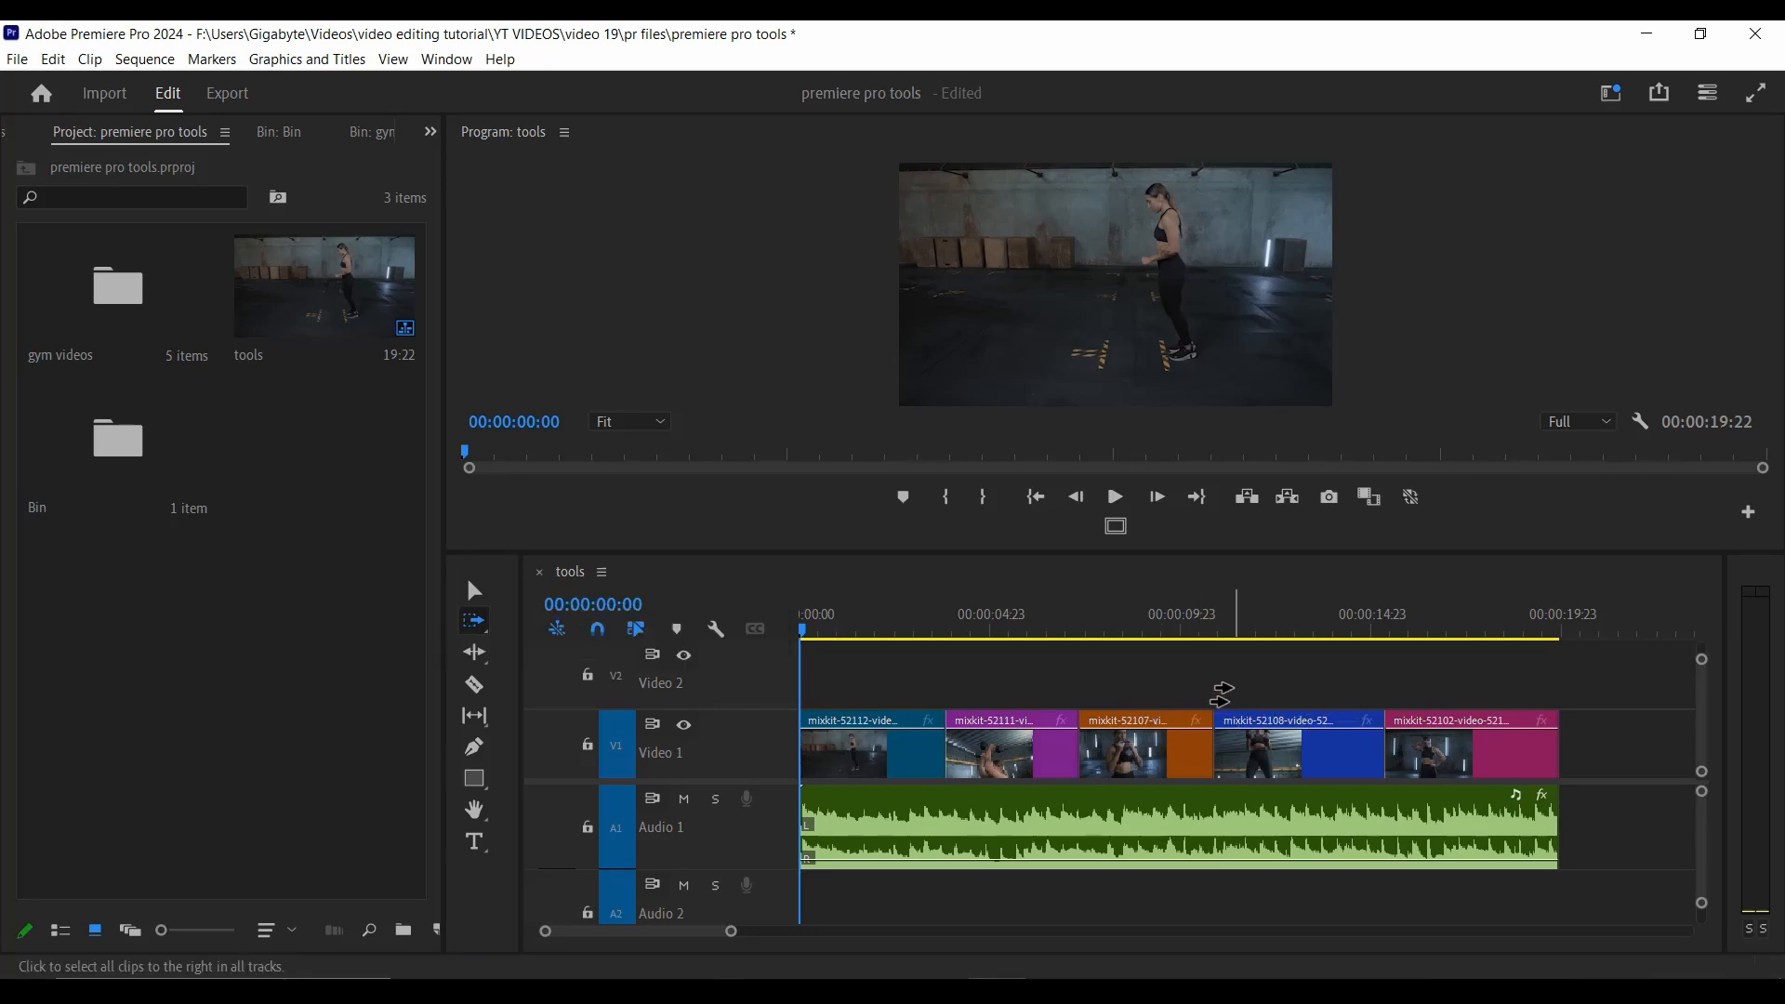
click(1153, 744)
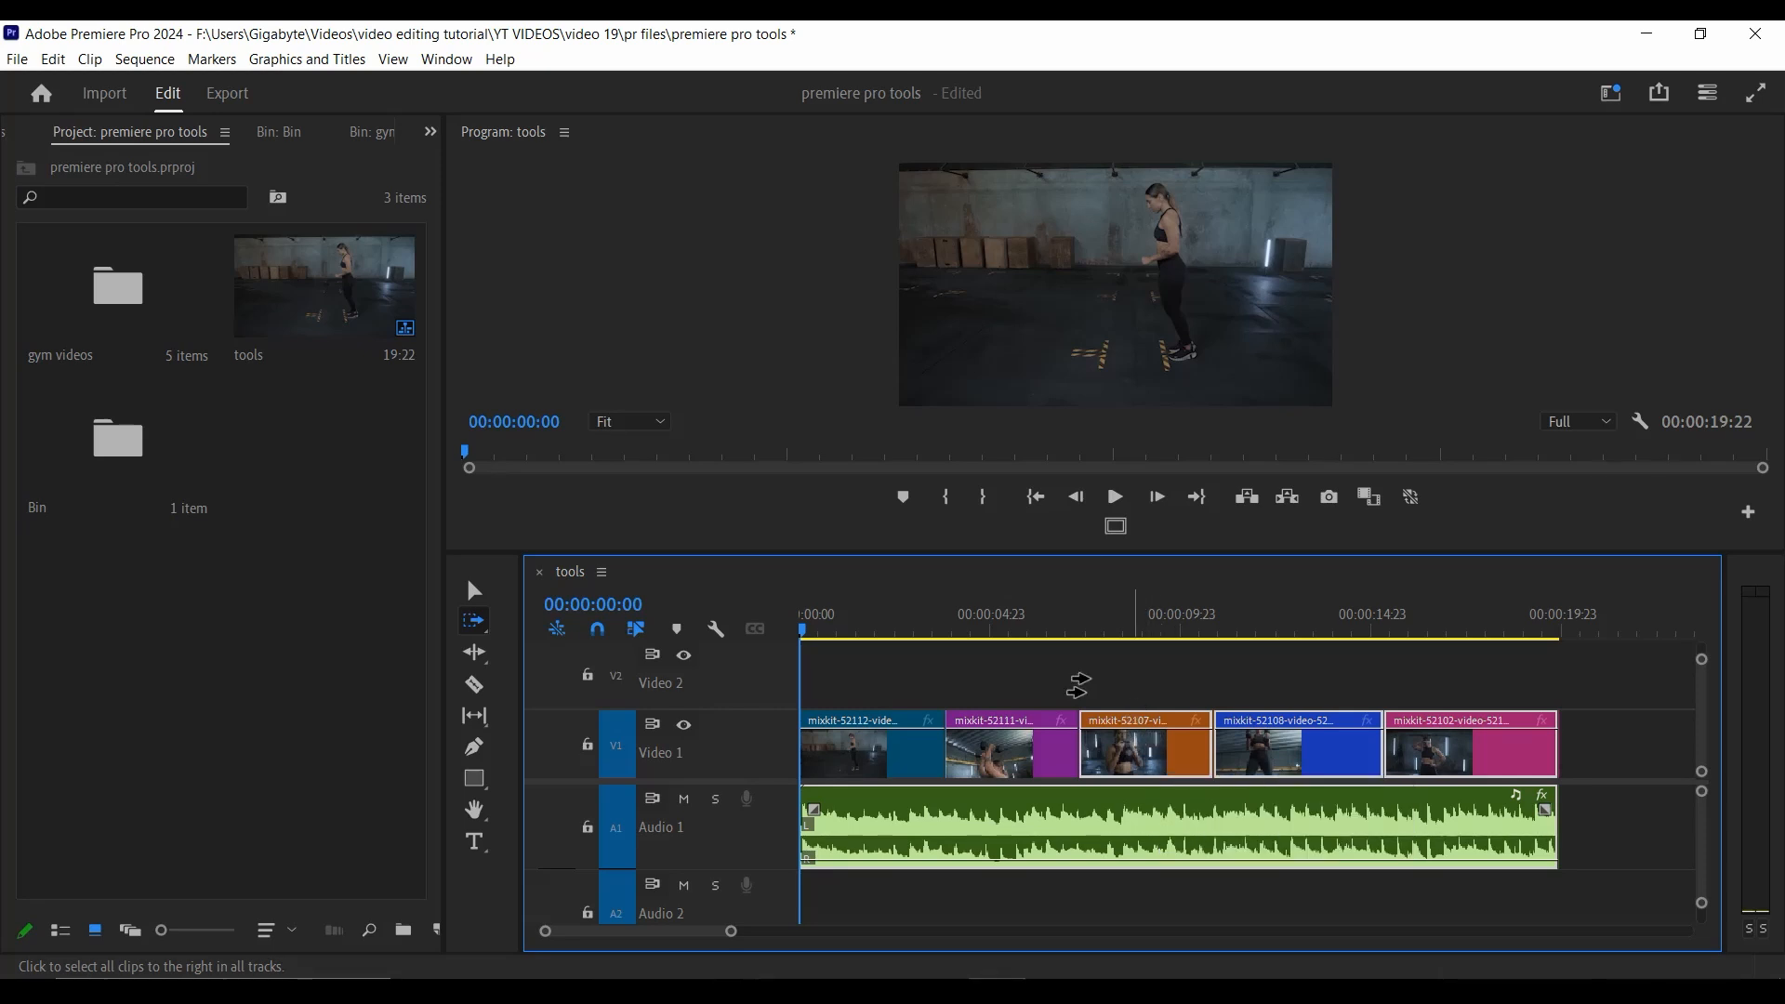
- Use the Track Select Backward tool to select the third video clip and everything before it on all tracks
click(475, 622)
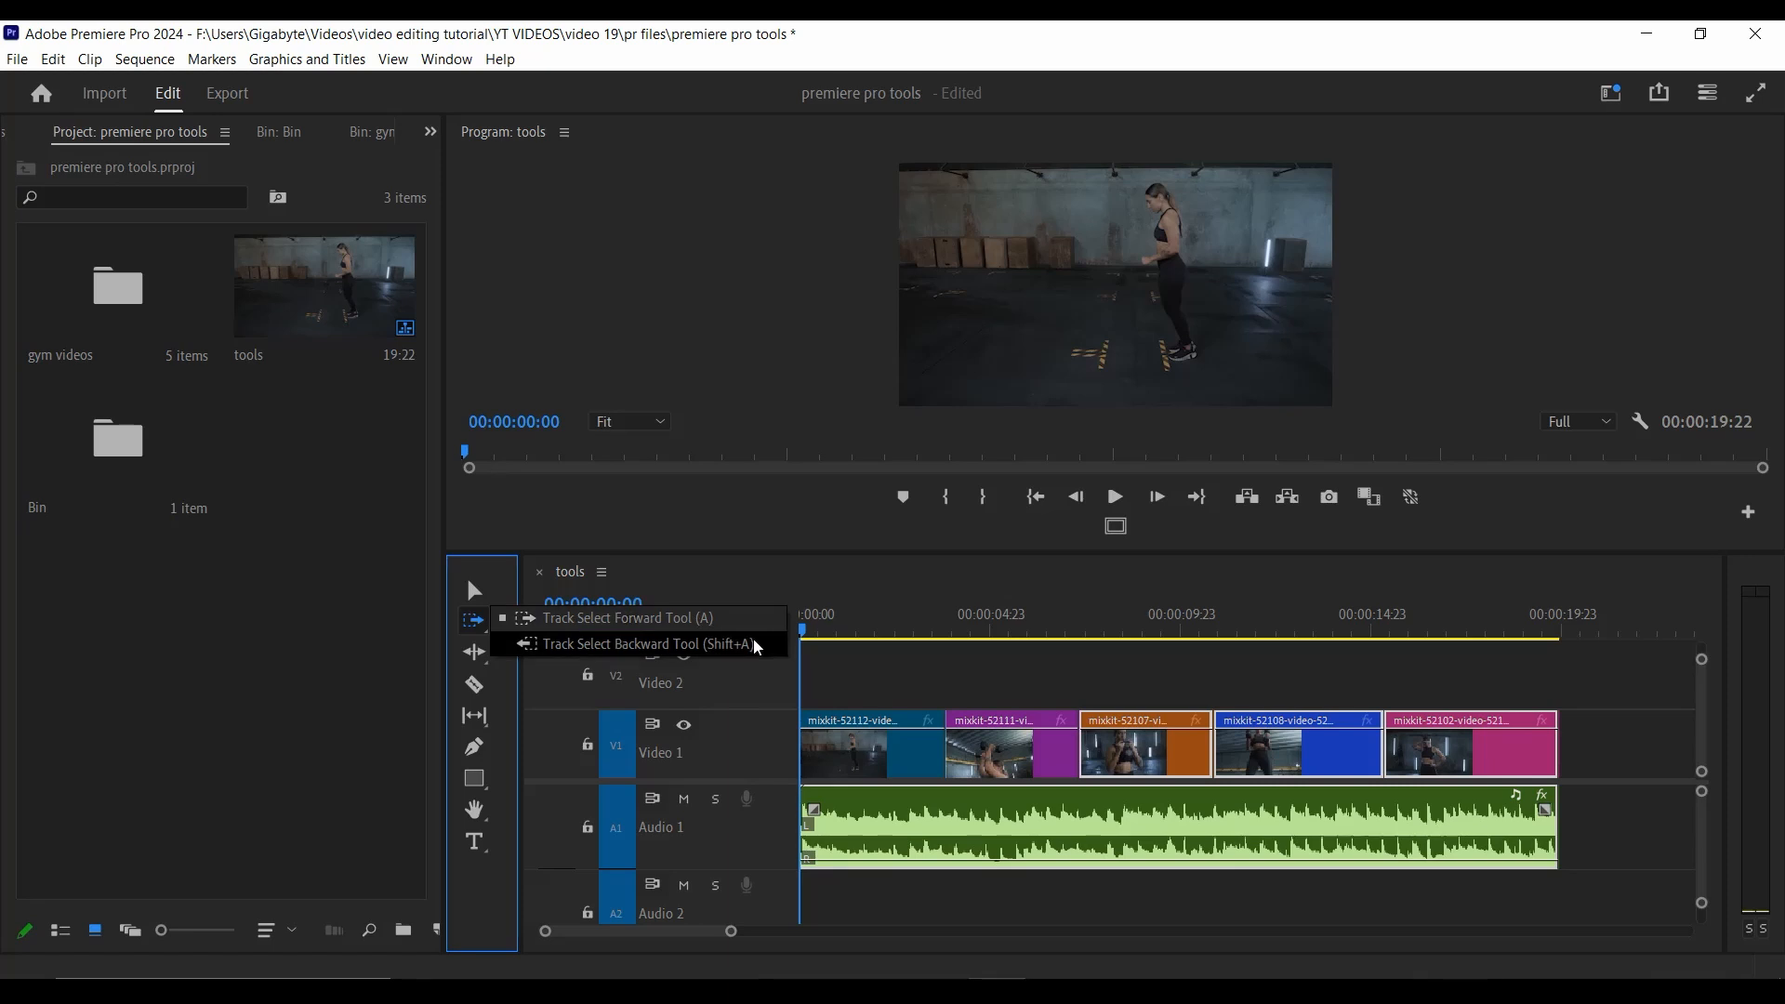
click(755, 643)
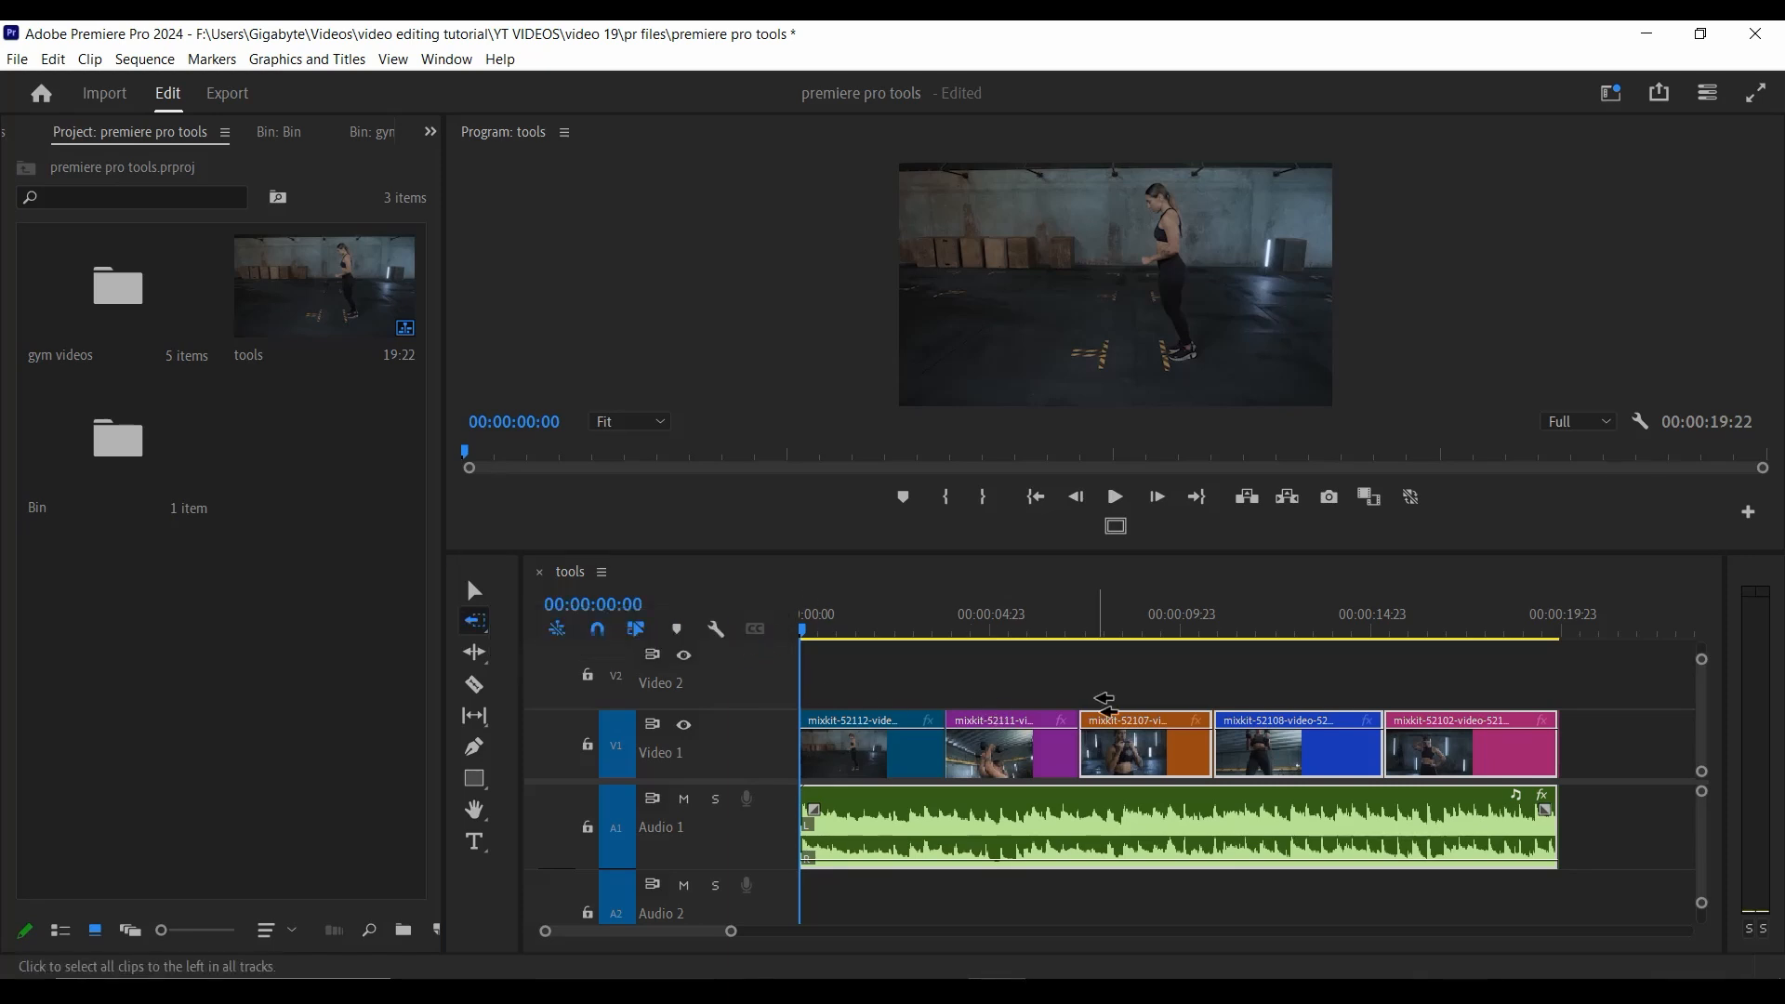
click(1133, 741)
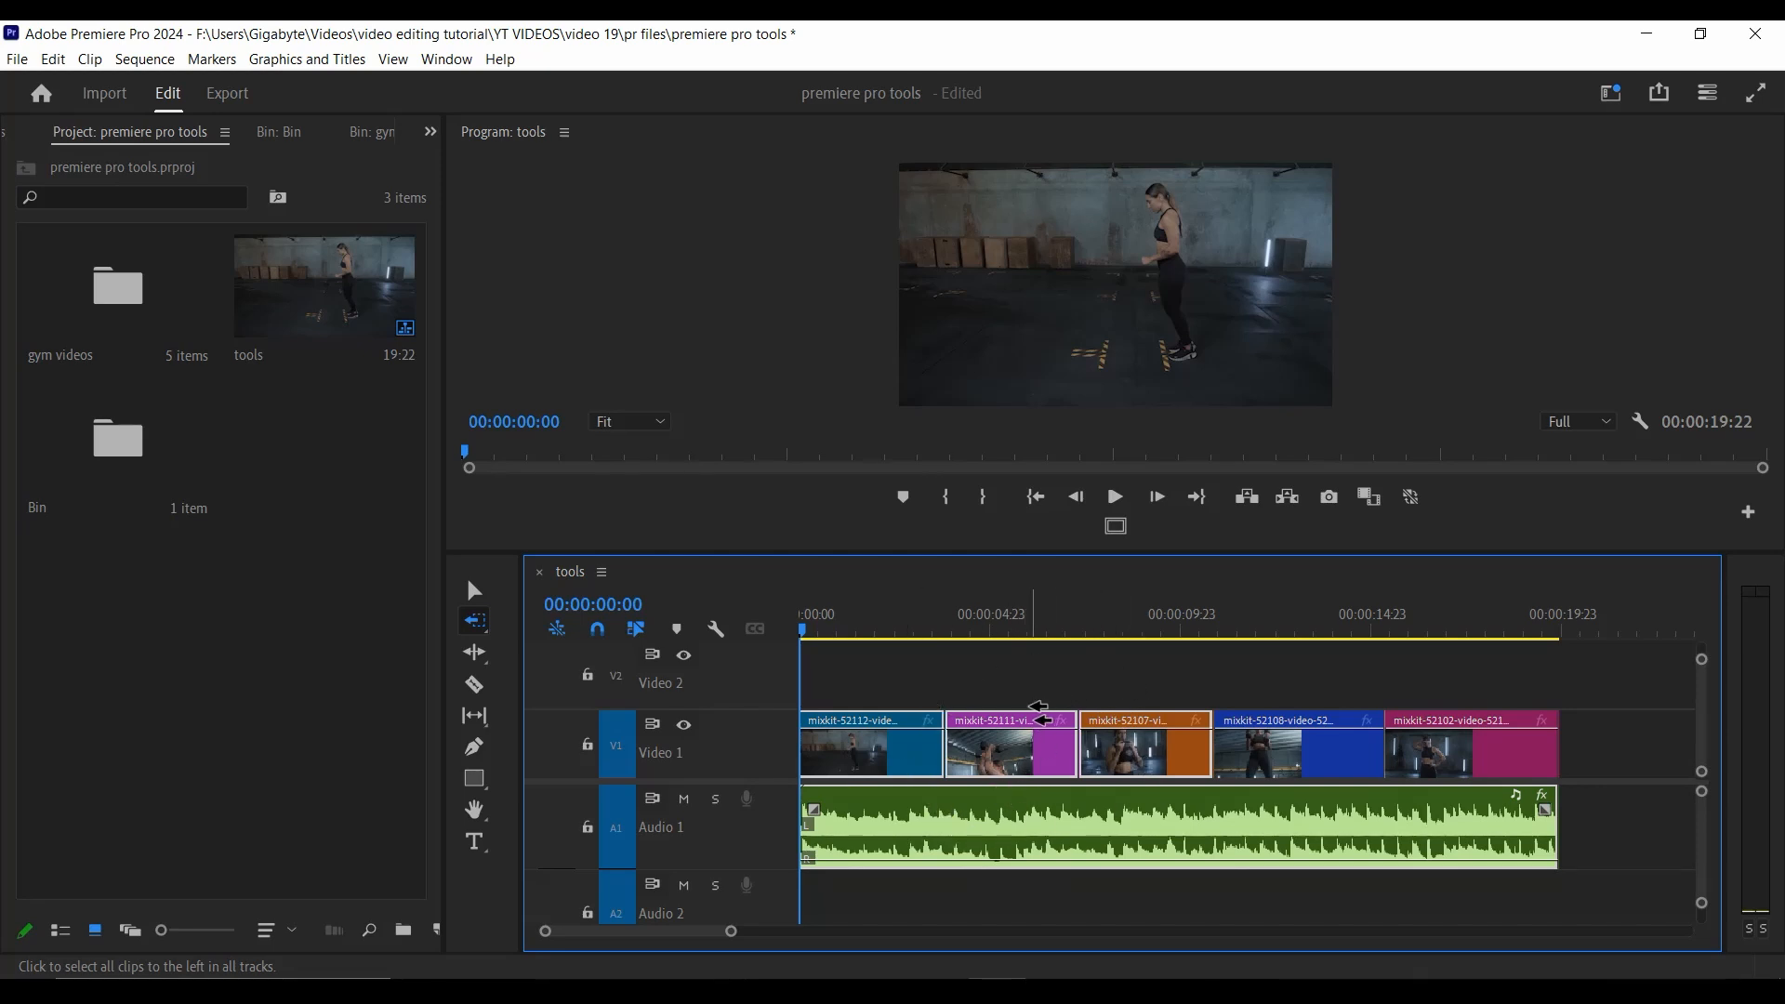
- Use Track Select Forward in single-track mode to select the clips on Video 1 from the third clip onward
key(a)
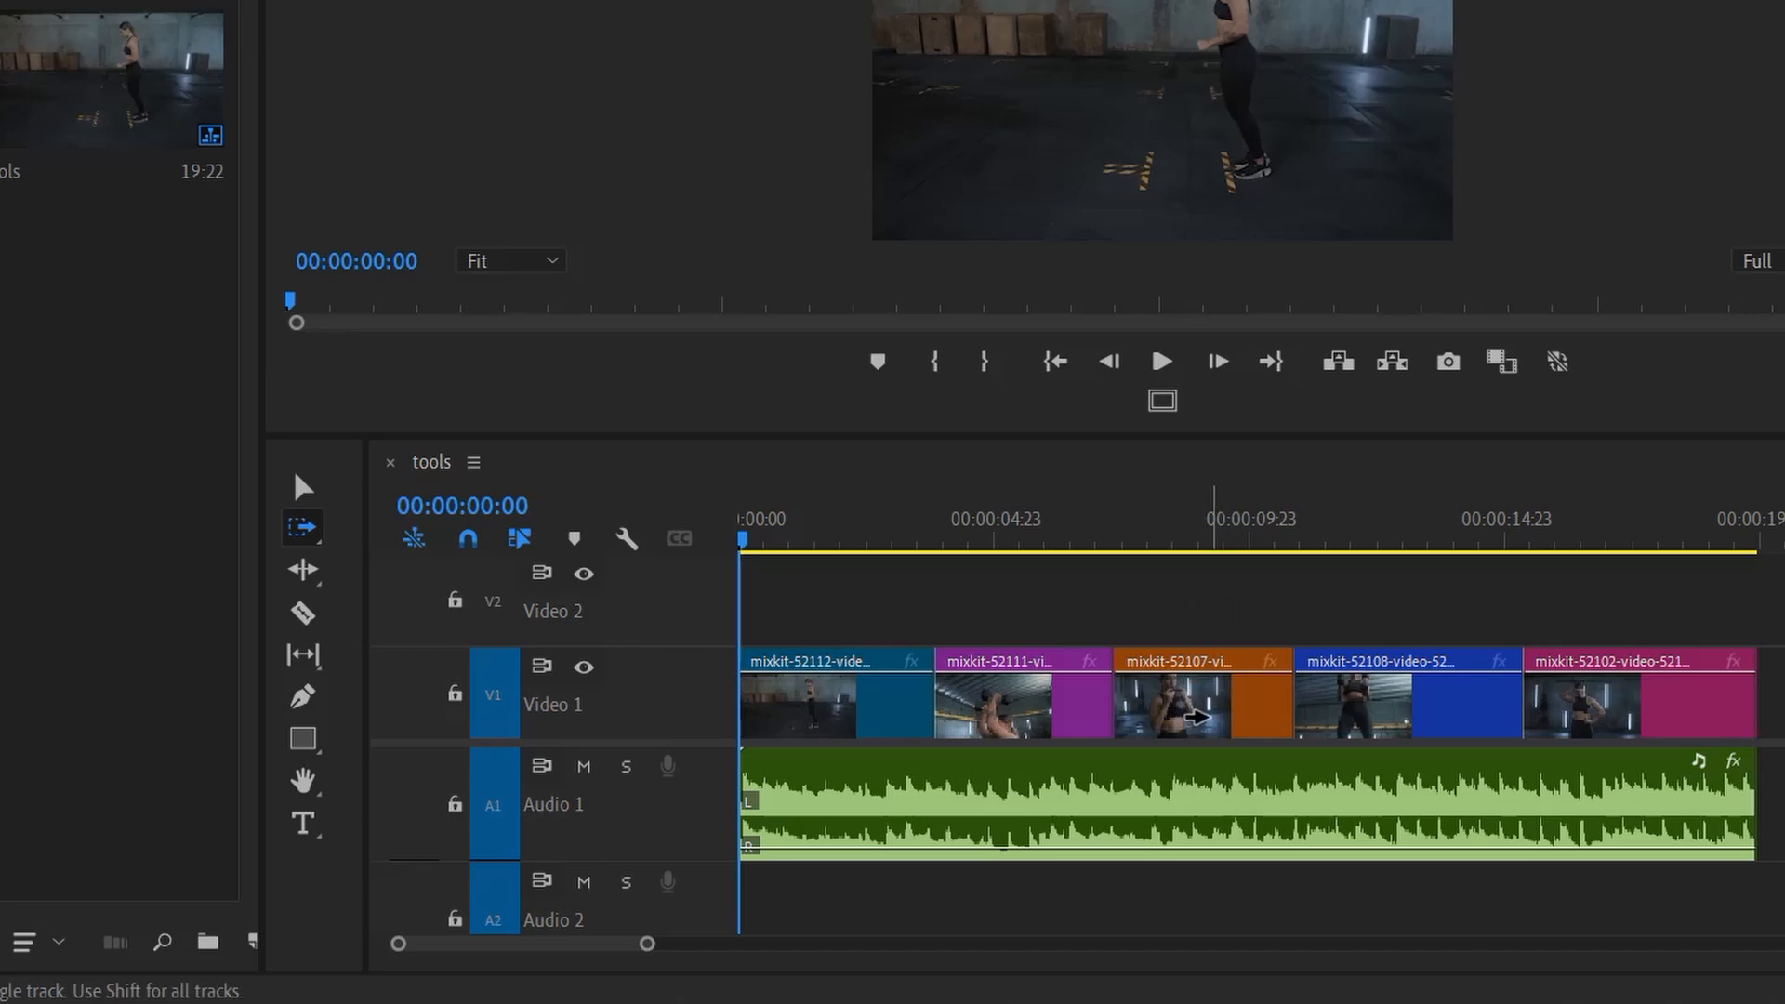
click(1201, 714)
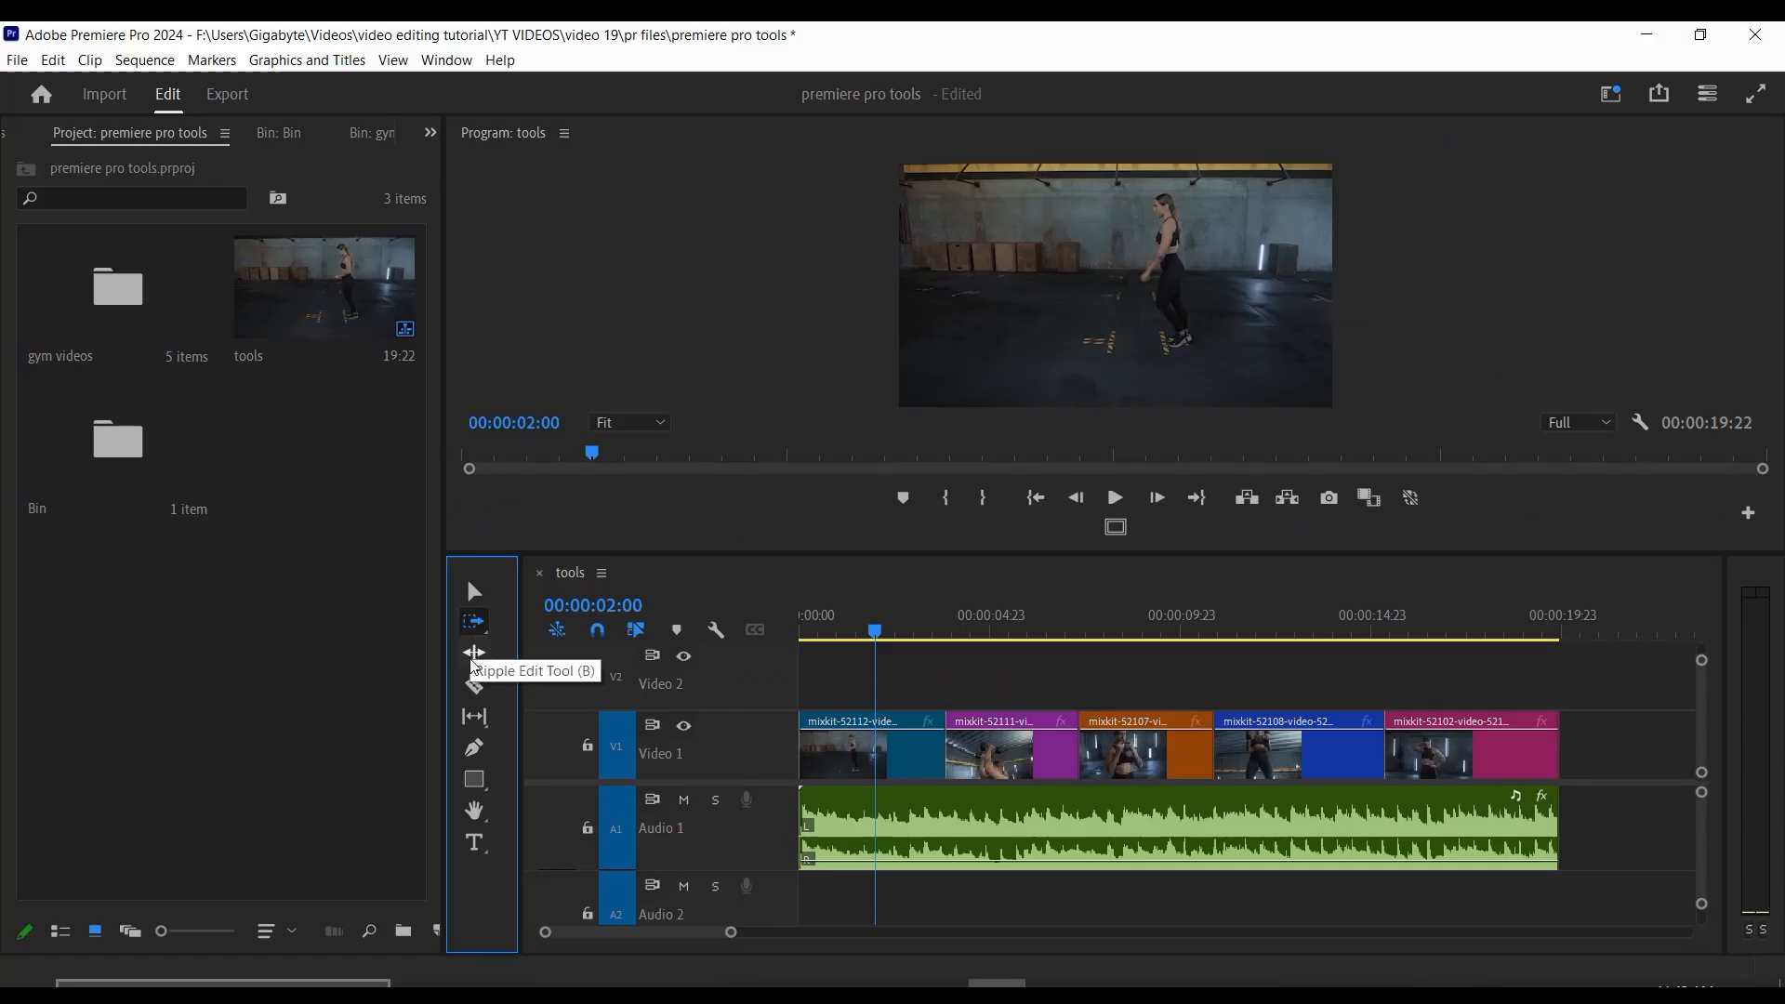
- Use the Ripple Edit tool to trim the end of the first video clip back to the playhead at 00:00:01:23
click(303, 569)
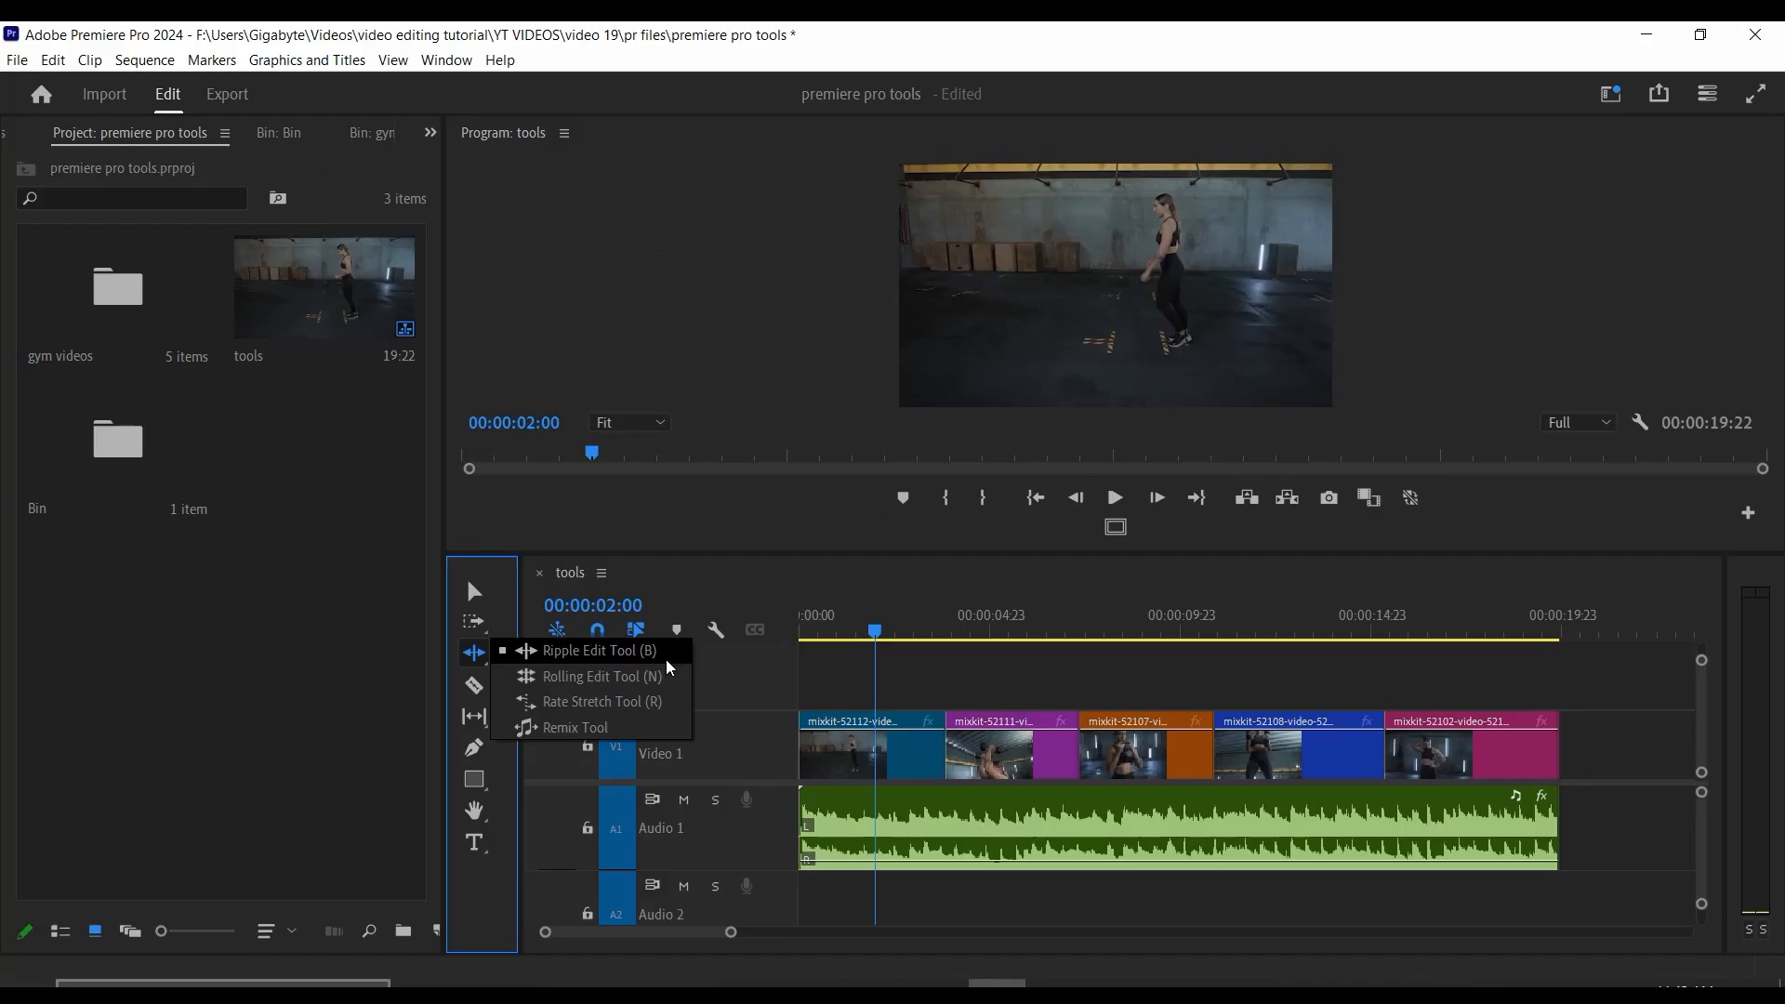
click(539, 550)
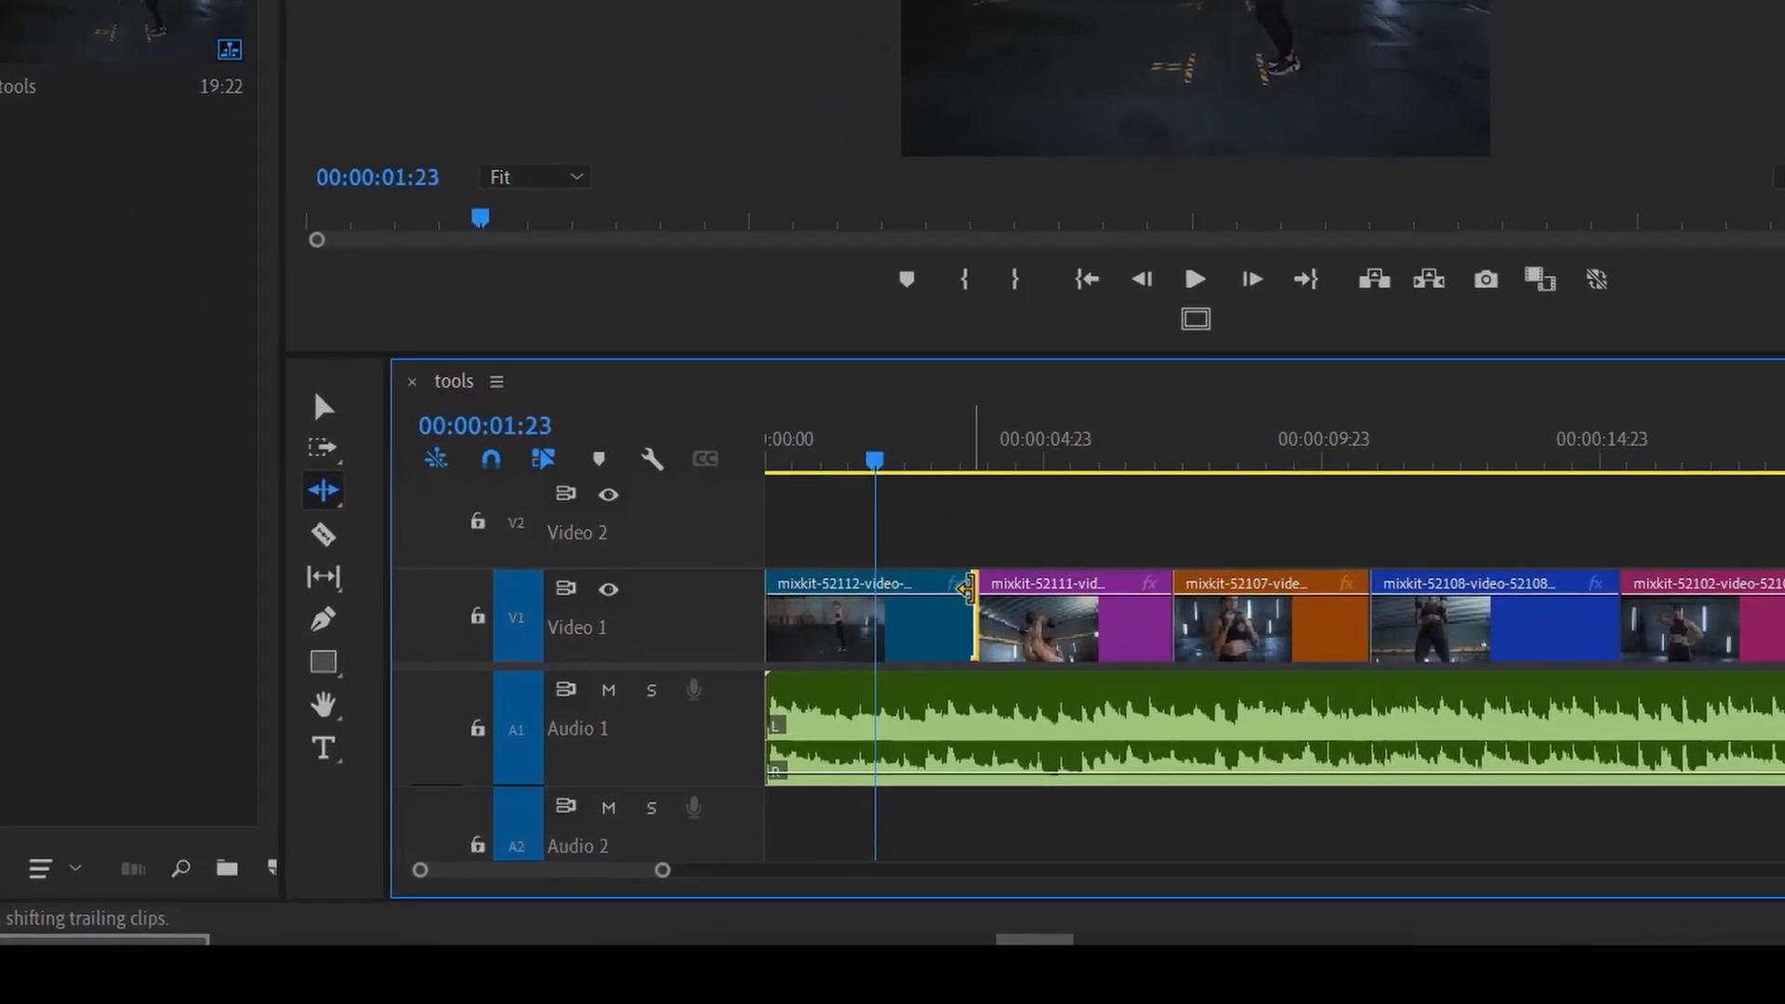
drag(967, 590, 869, 601)
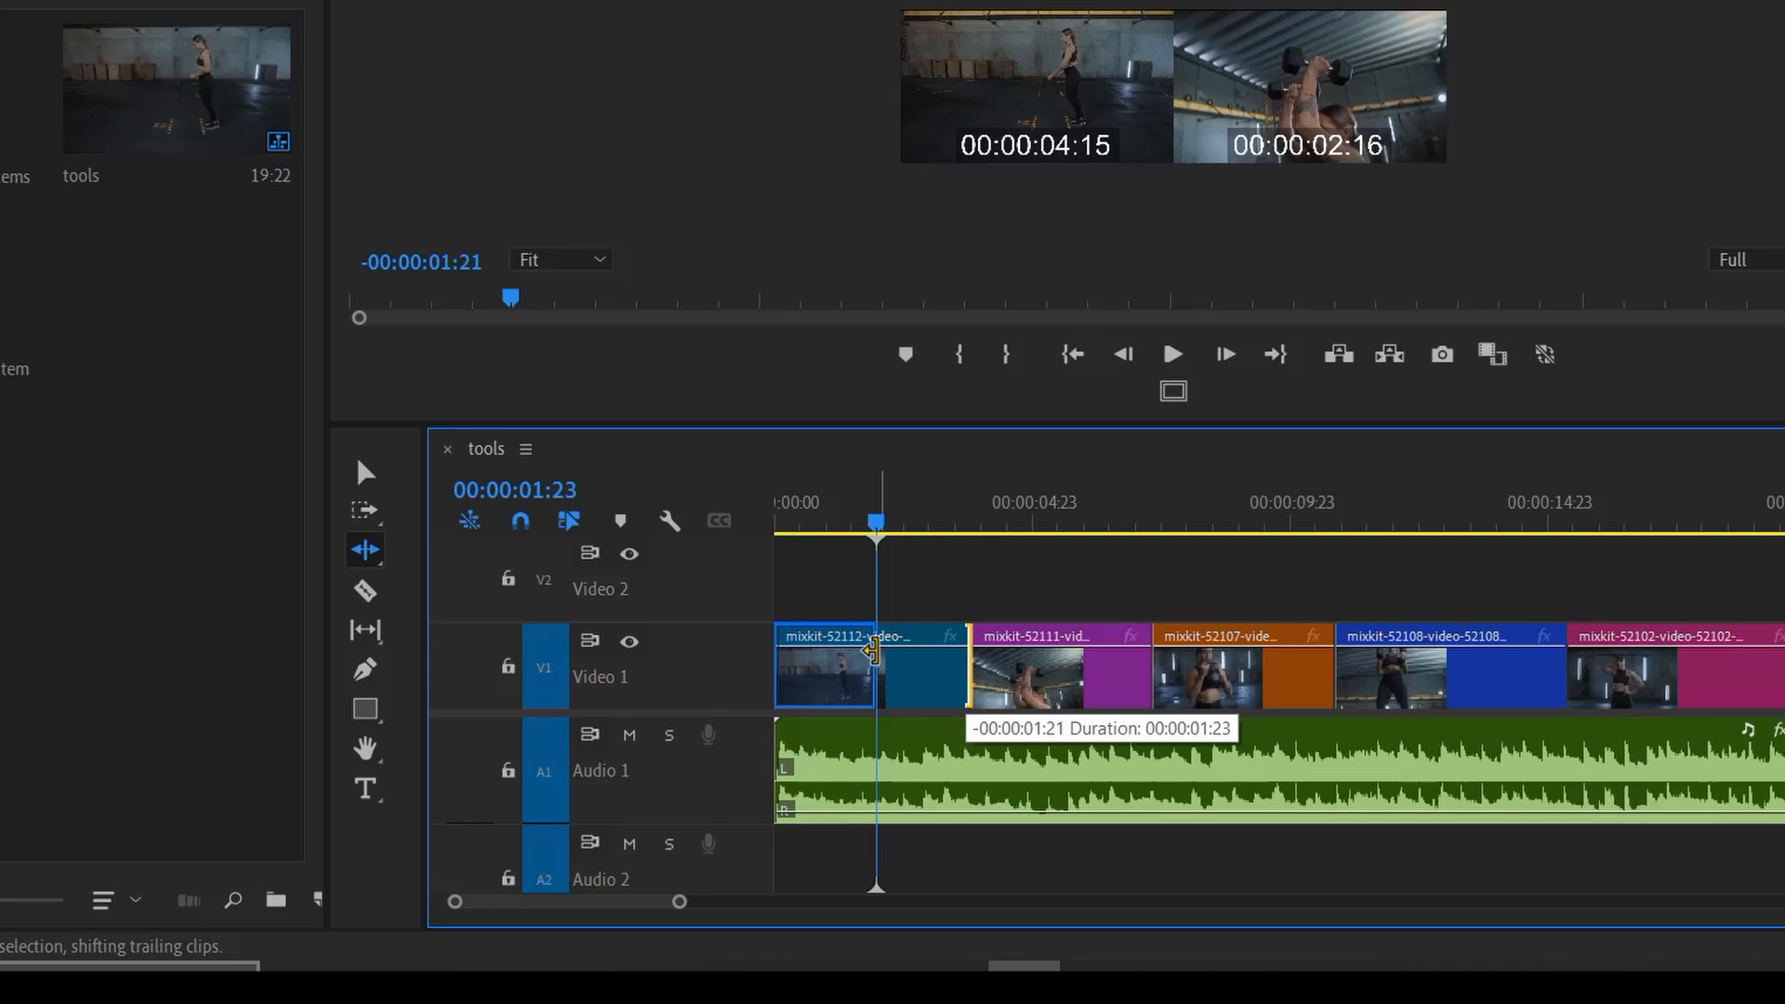
drag(872, 651, 871, 651)
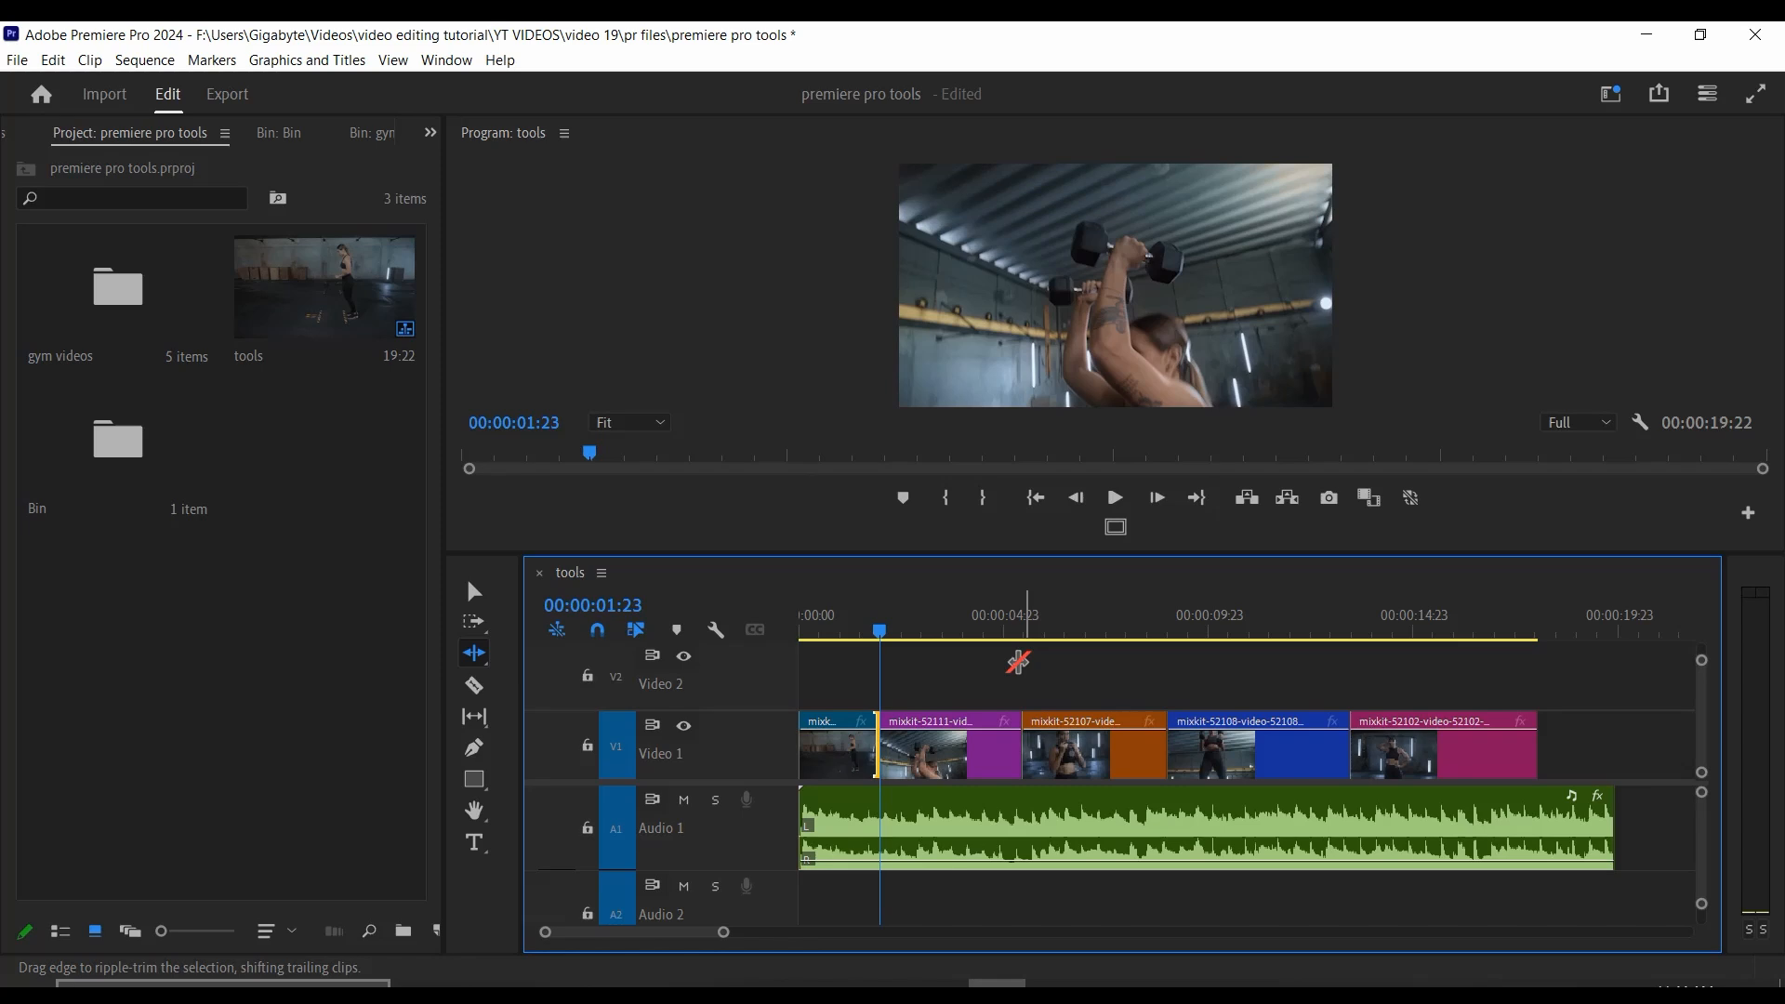
- Extend the end of the first video clip again with a ripple edit, shifting the following clips later
drag(872, 742, 912, 752)
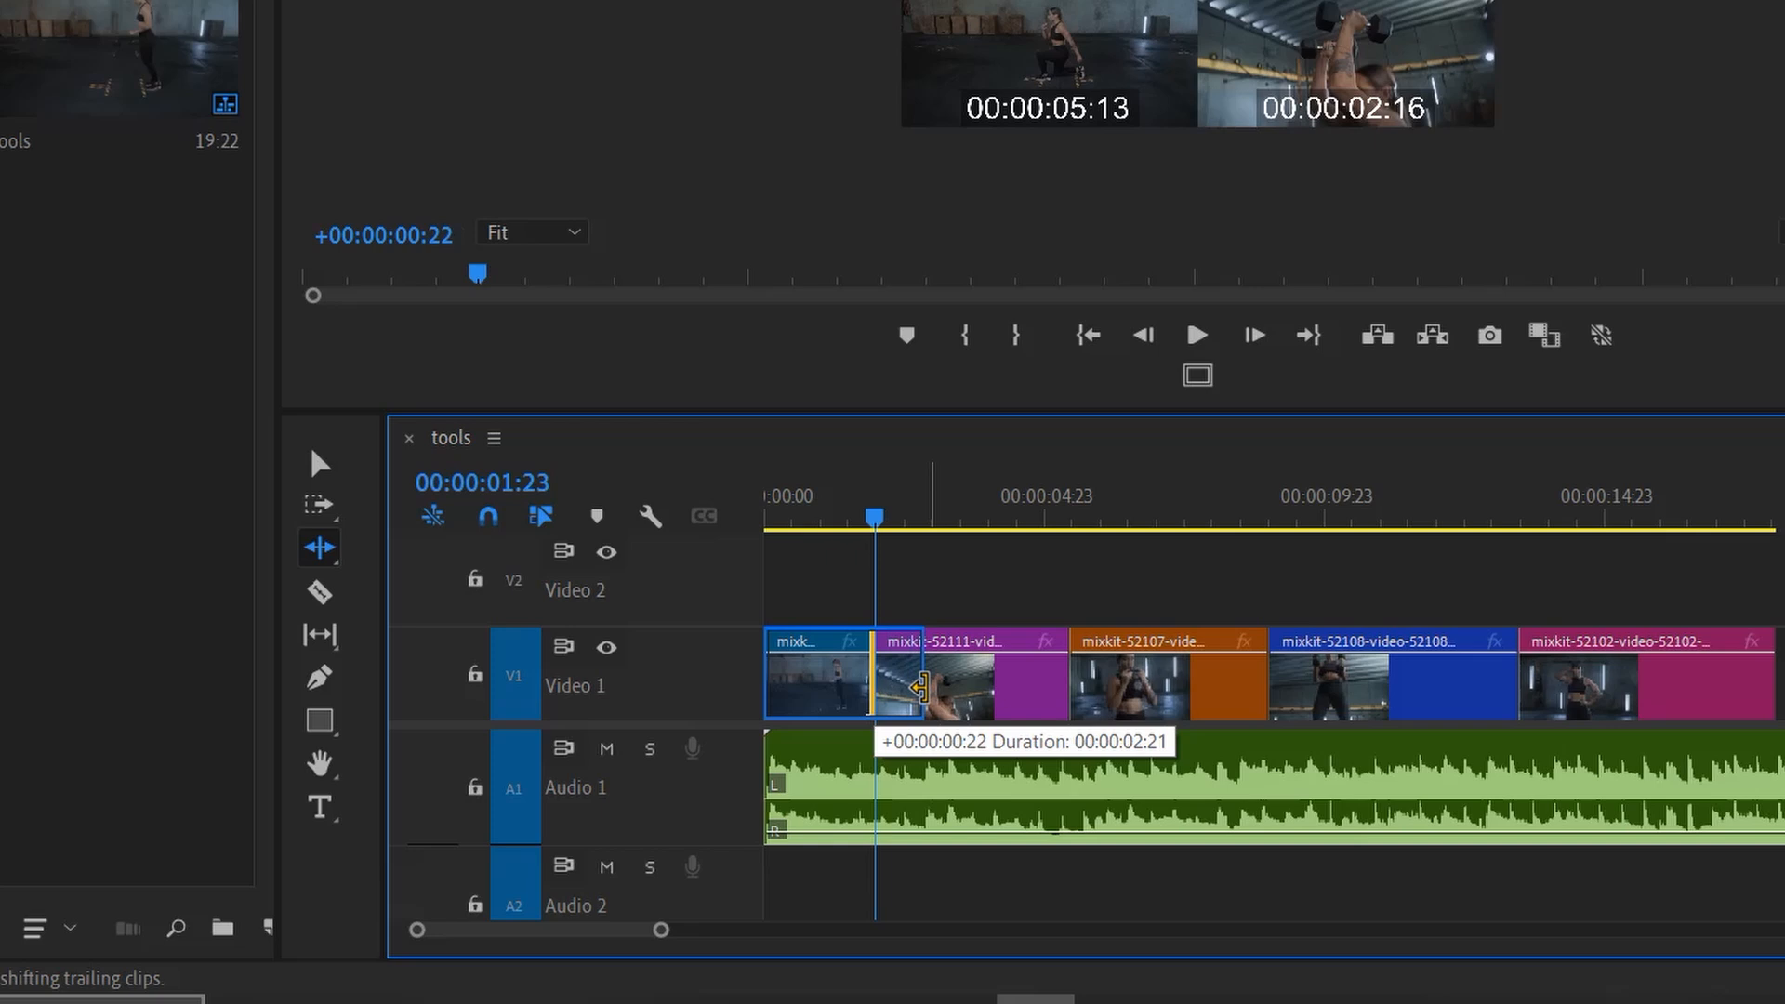
drag(919, 686, 970, 693)
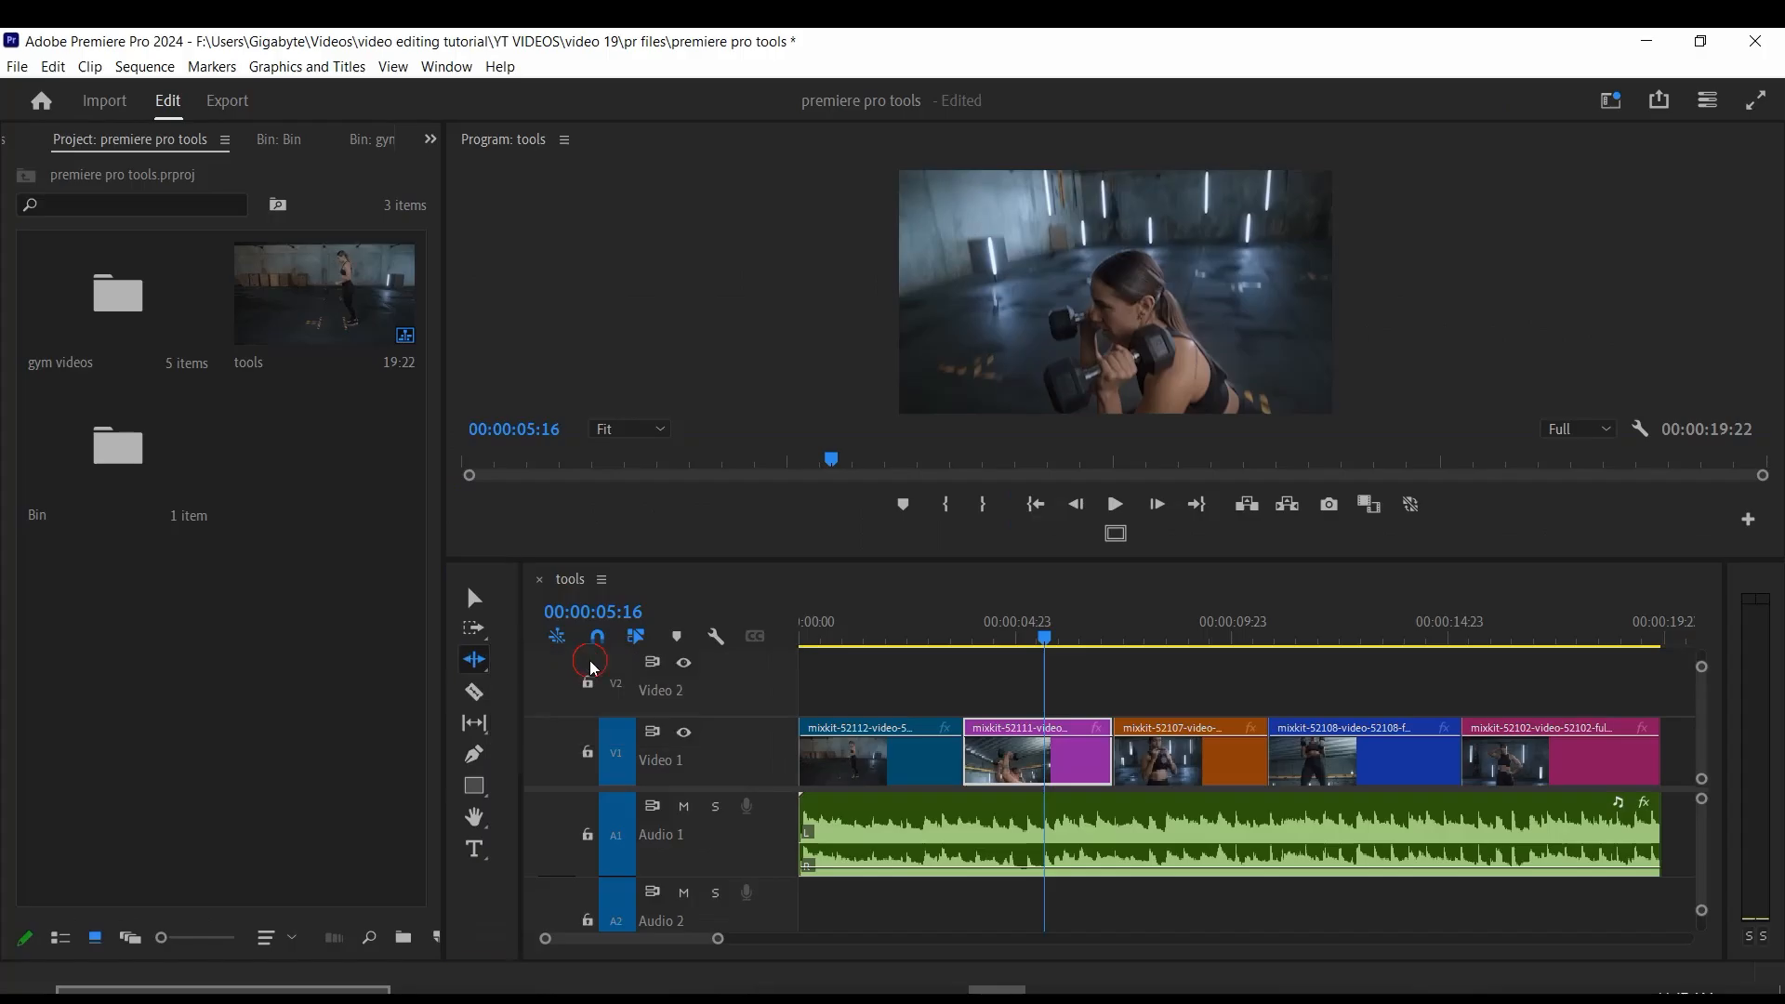
- Use the Rolling Edit tool to move the cut between the second and third video clips back to the playhead at 00:00:05:11
click(319, 547)
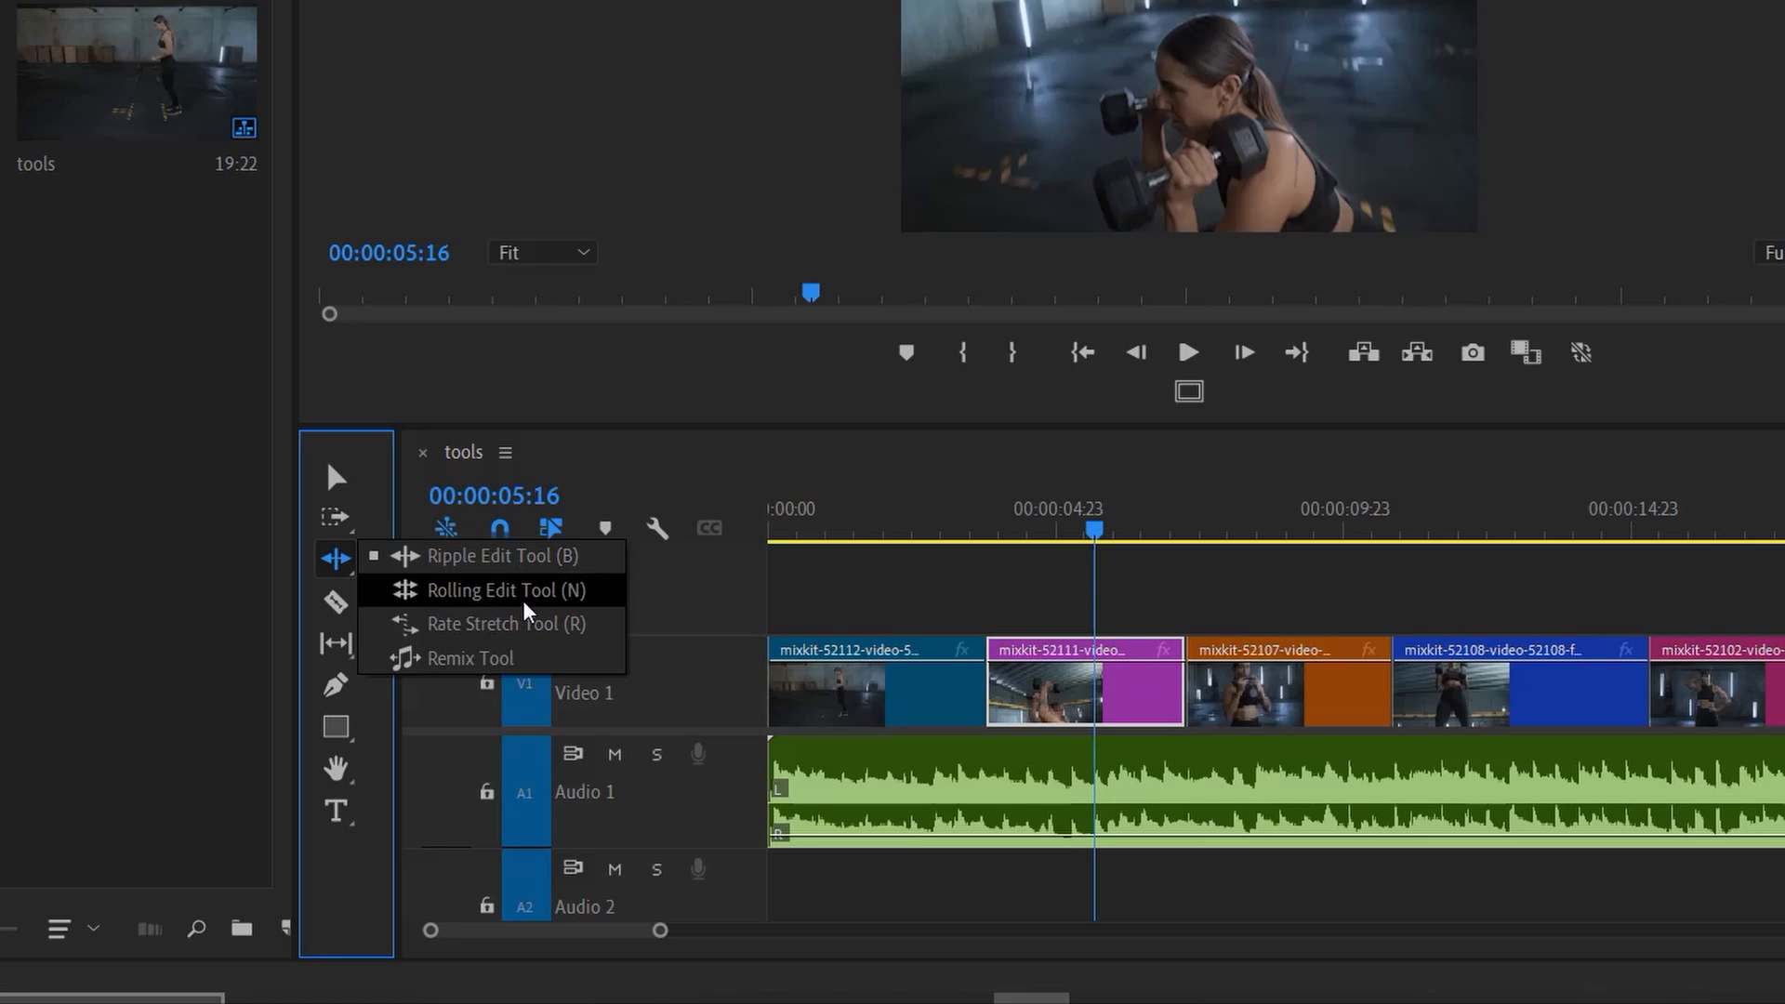
click(595, 592)
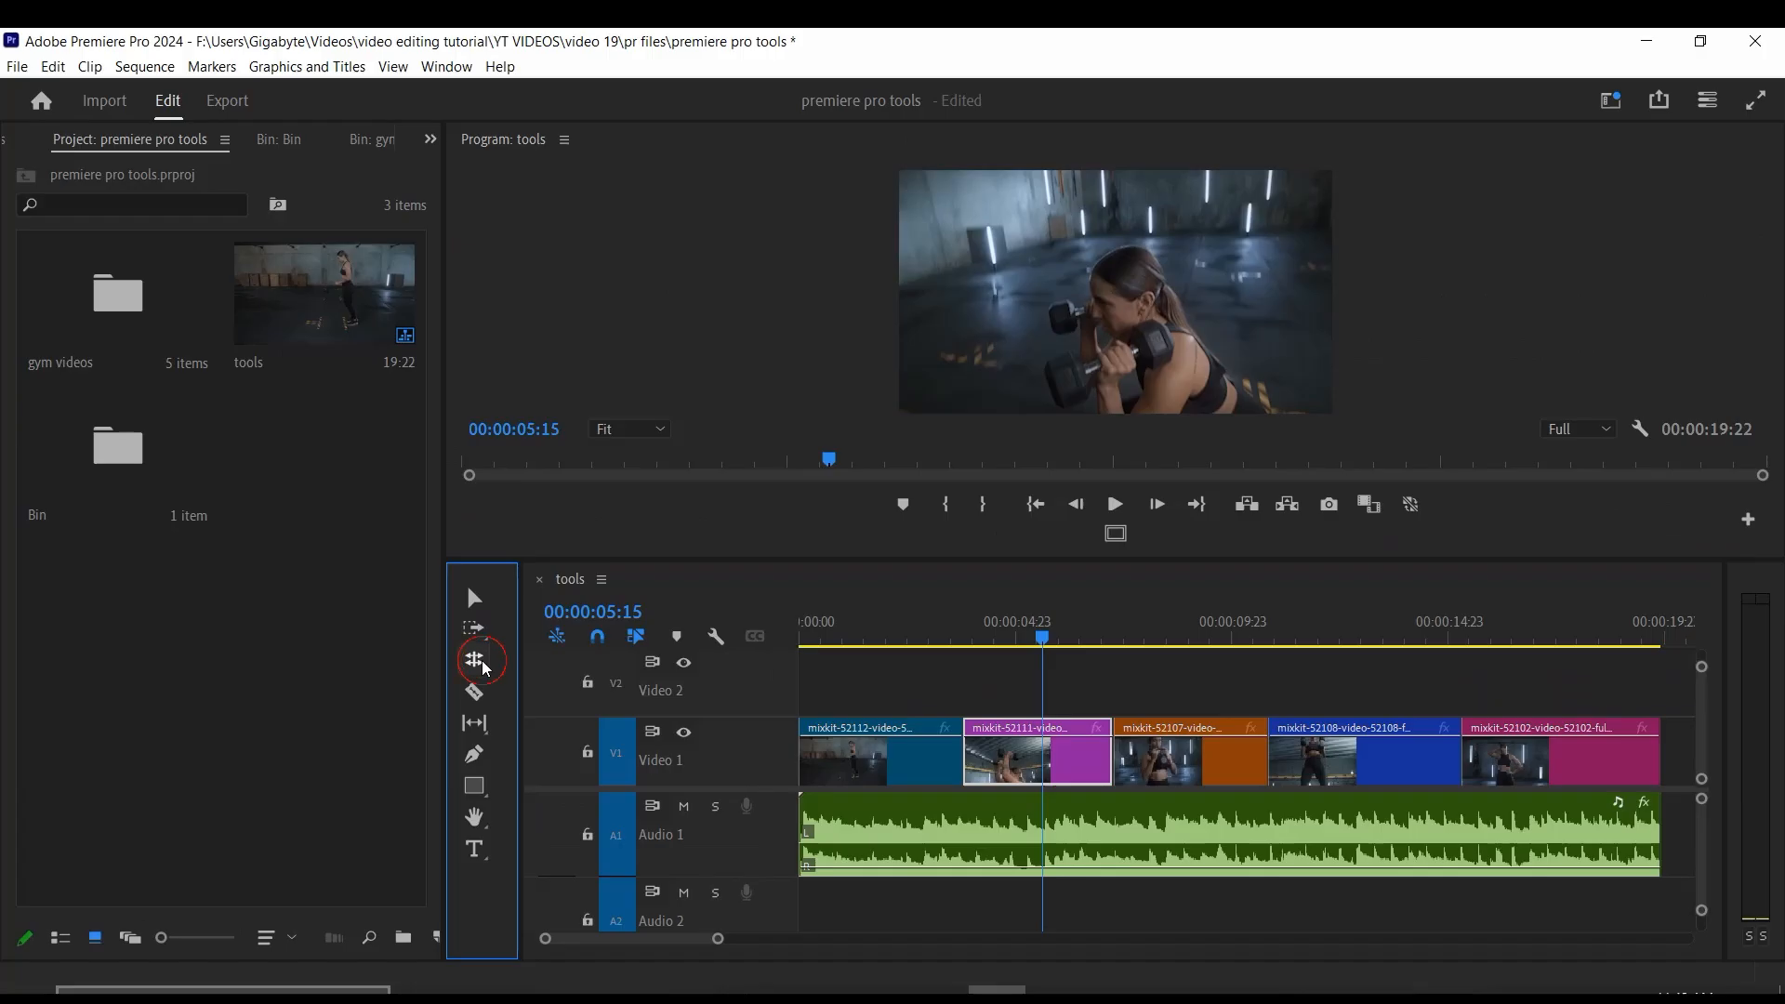
click(345, 560)
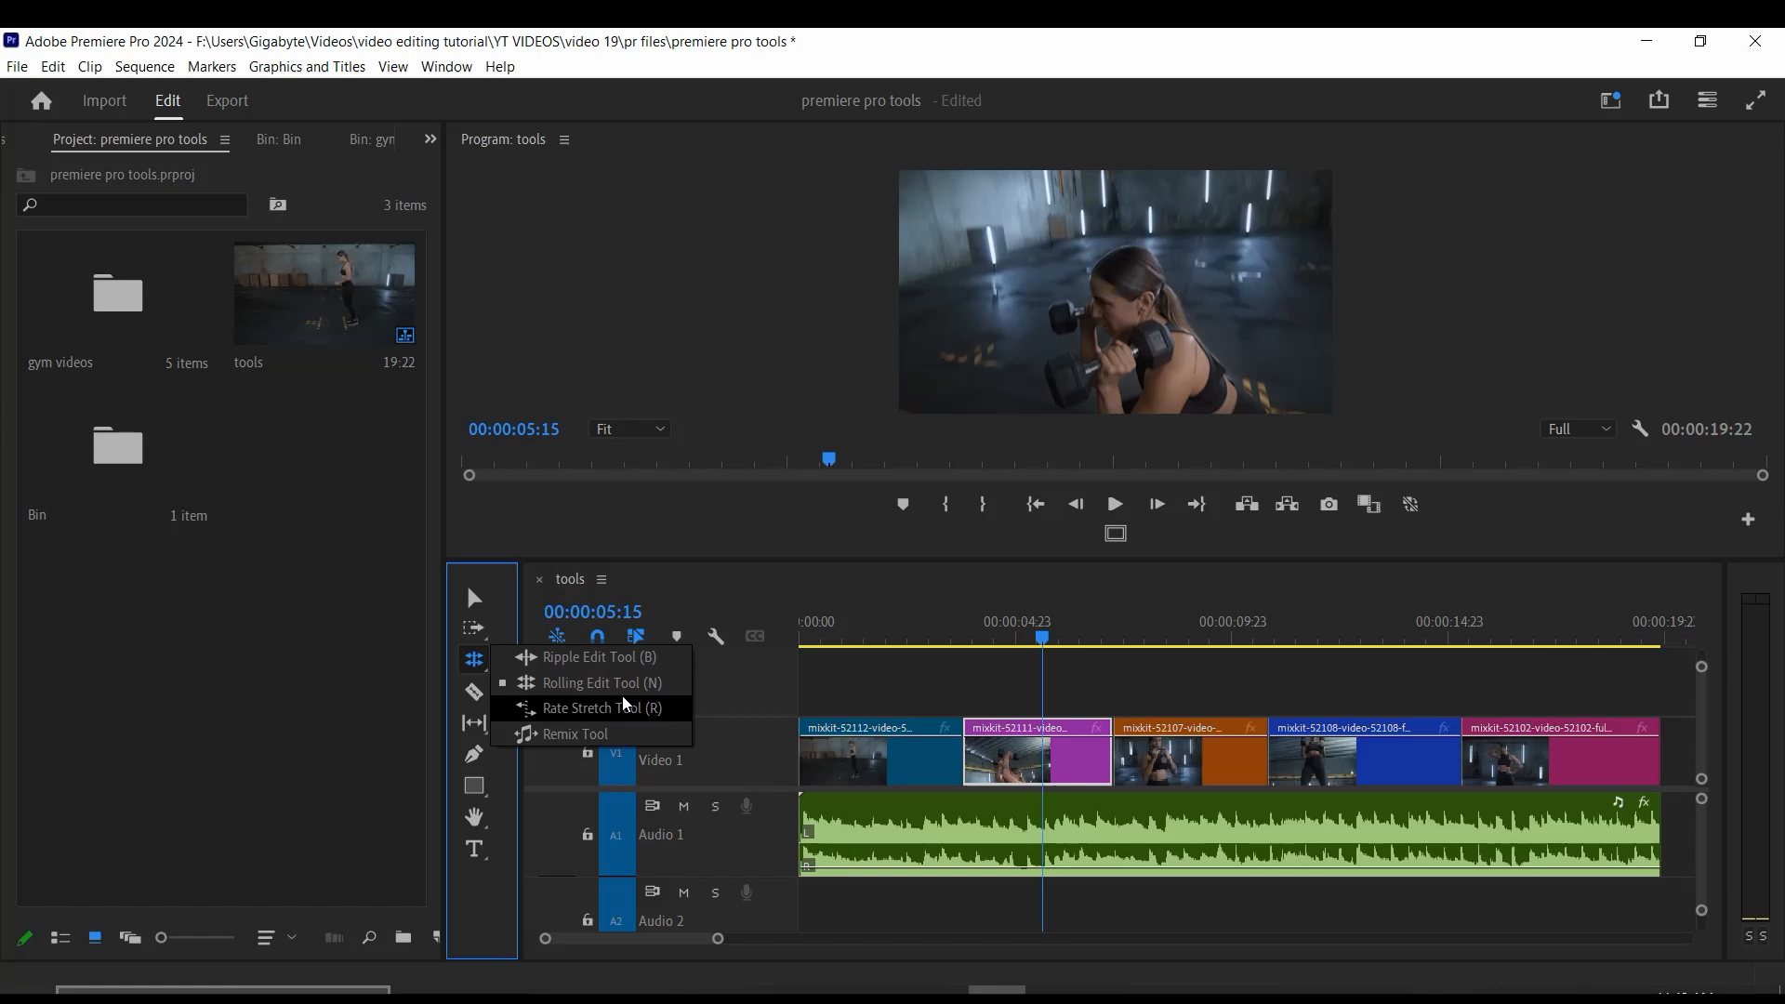
click(633, 682)
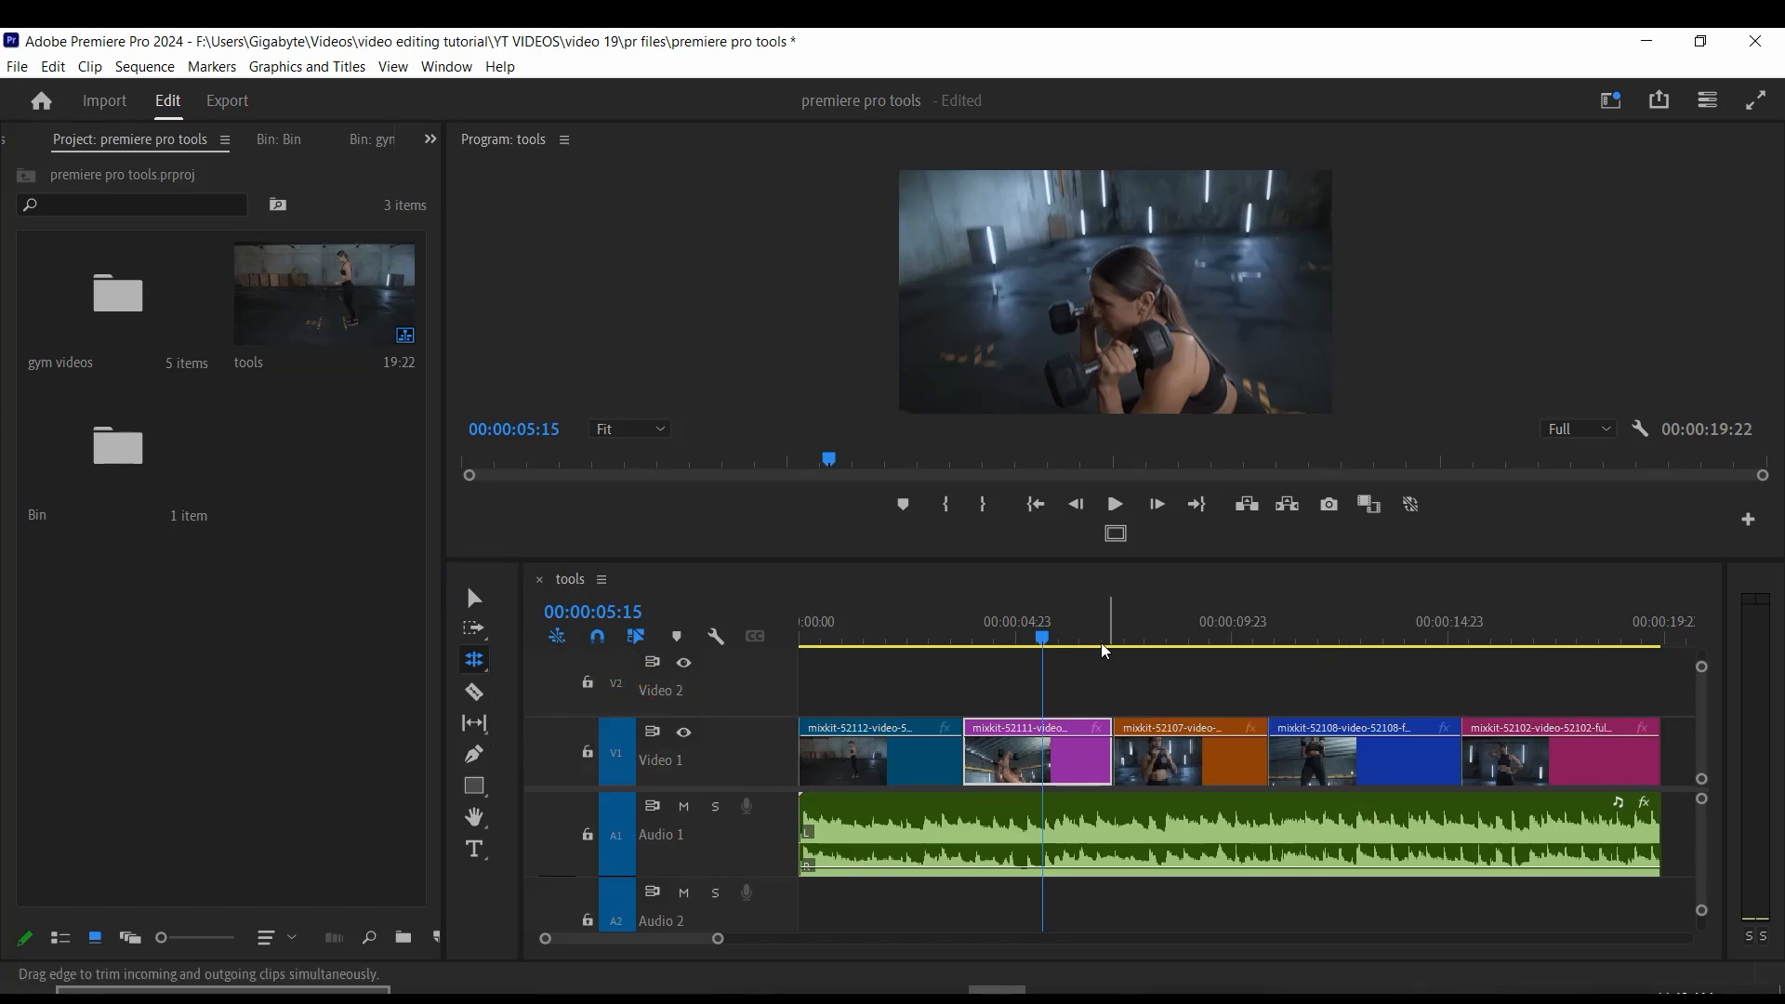
drag(1107, 645, 1115, 648)
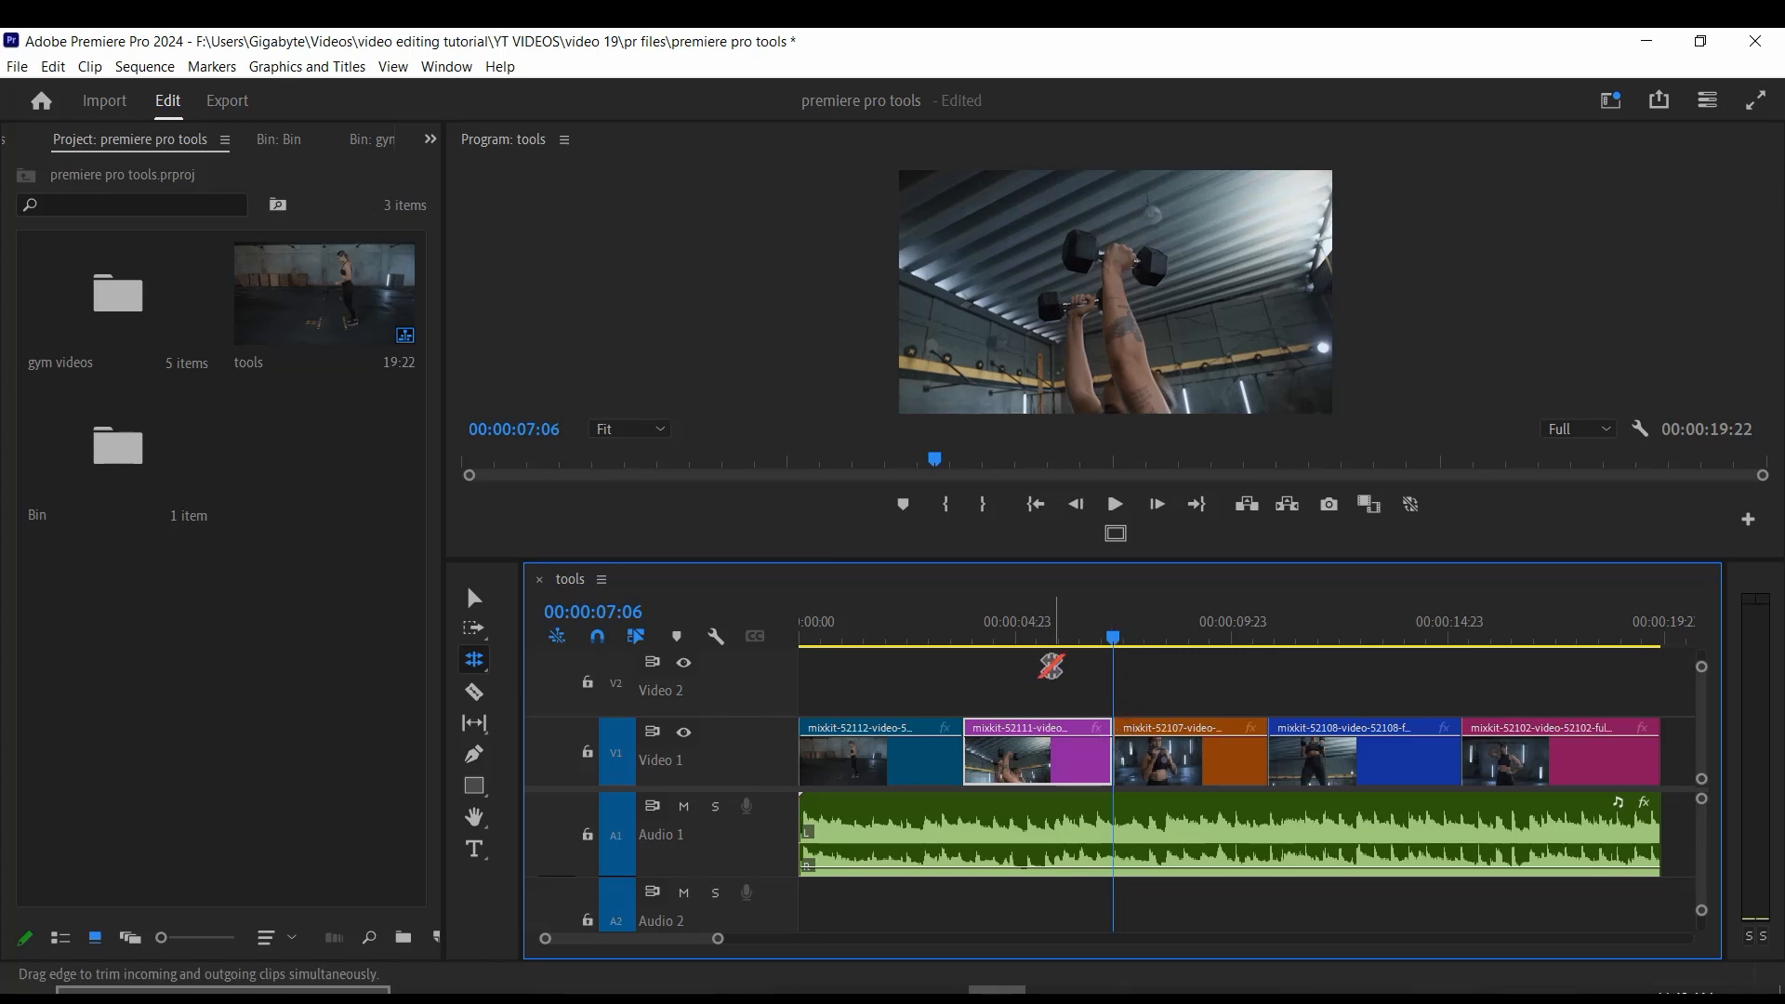
drag(1044, 640, 1037, 639)
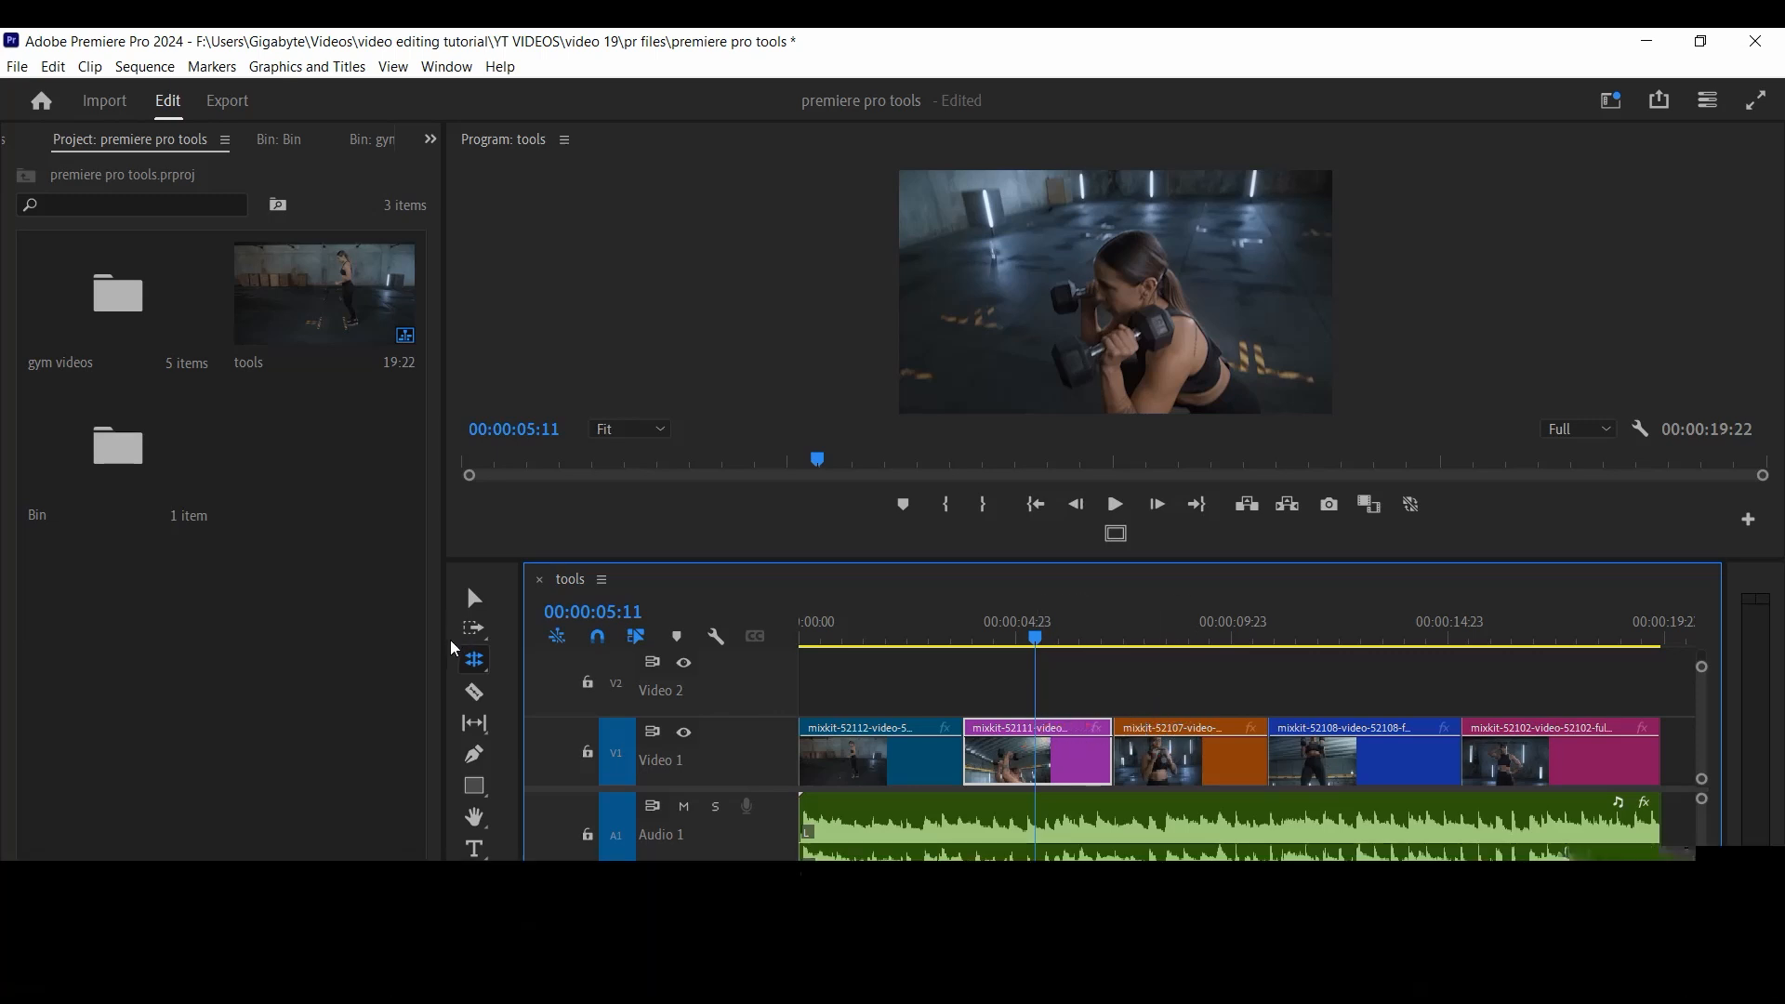
click(480, 658)
click(549, 678)
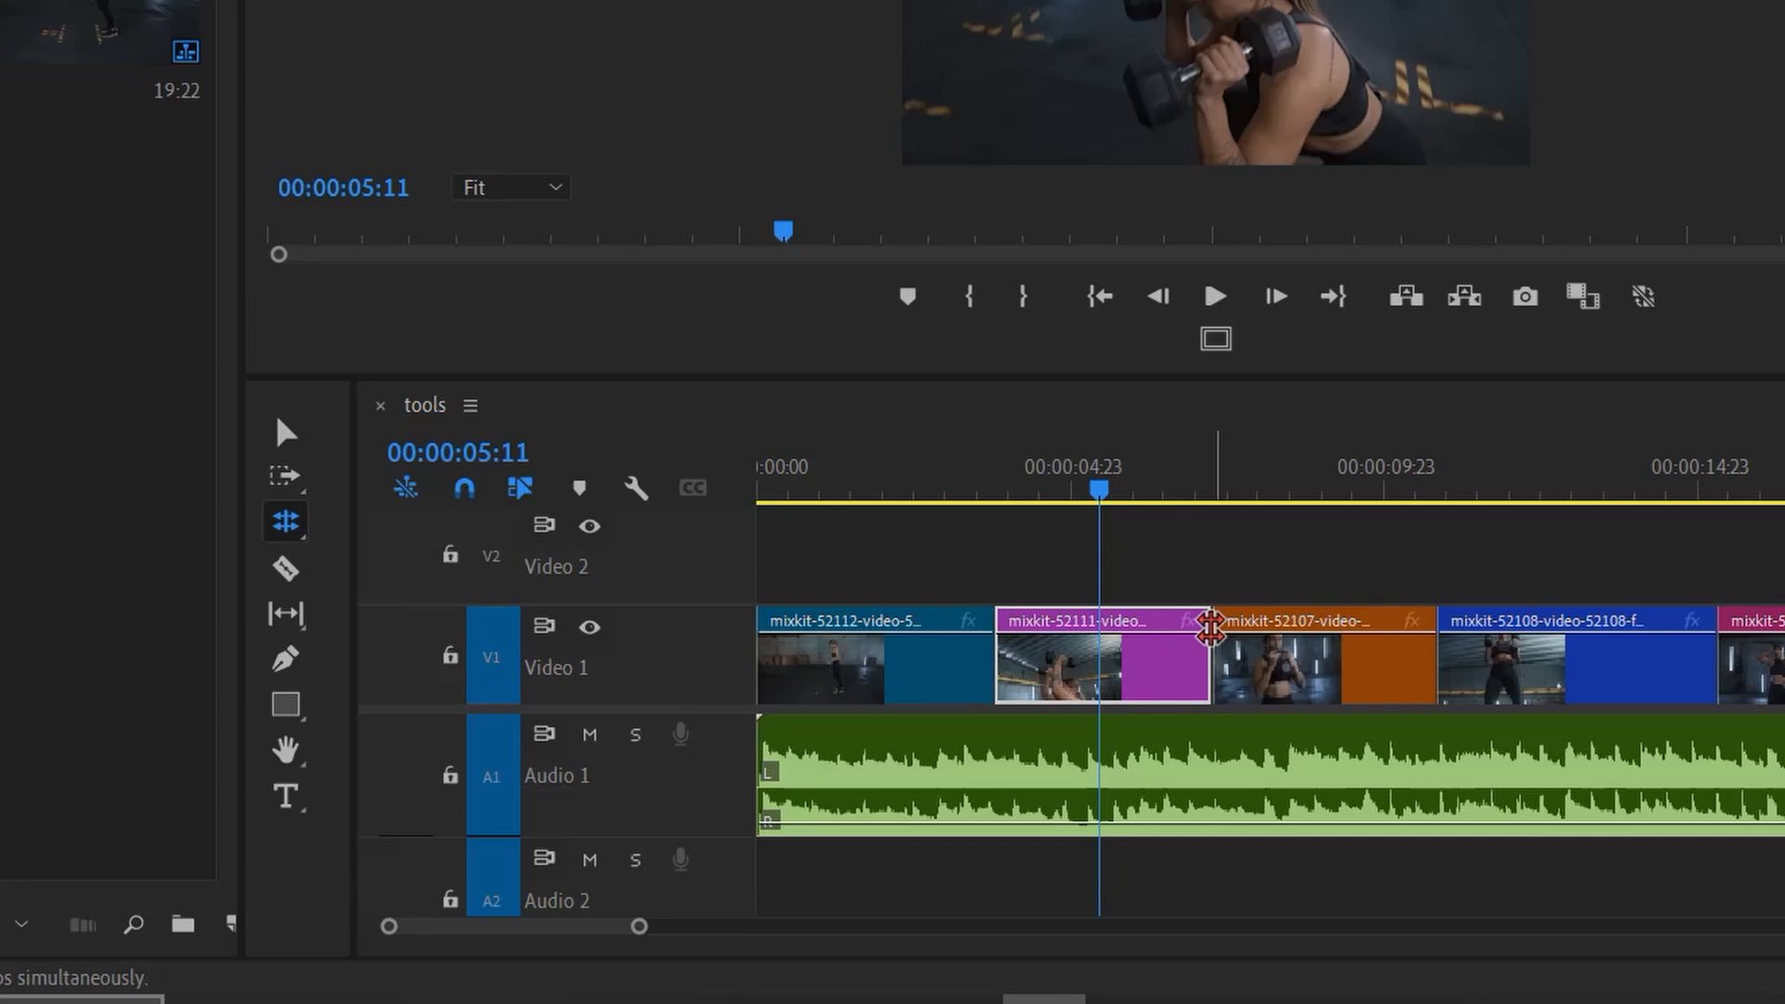
drag(1211, 627, 1107, 630)
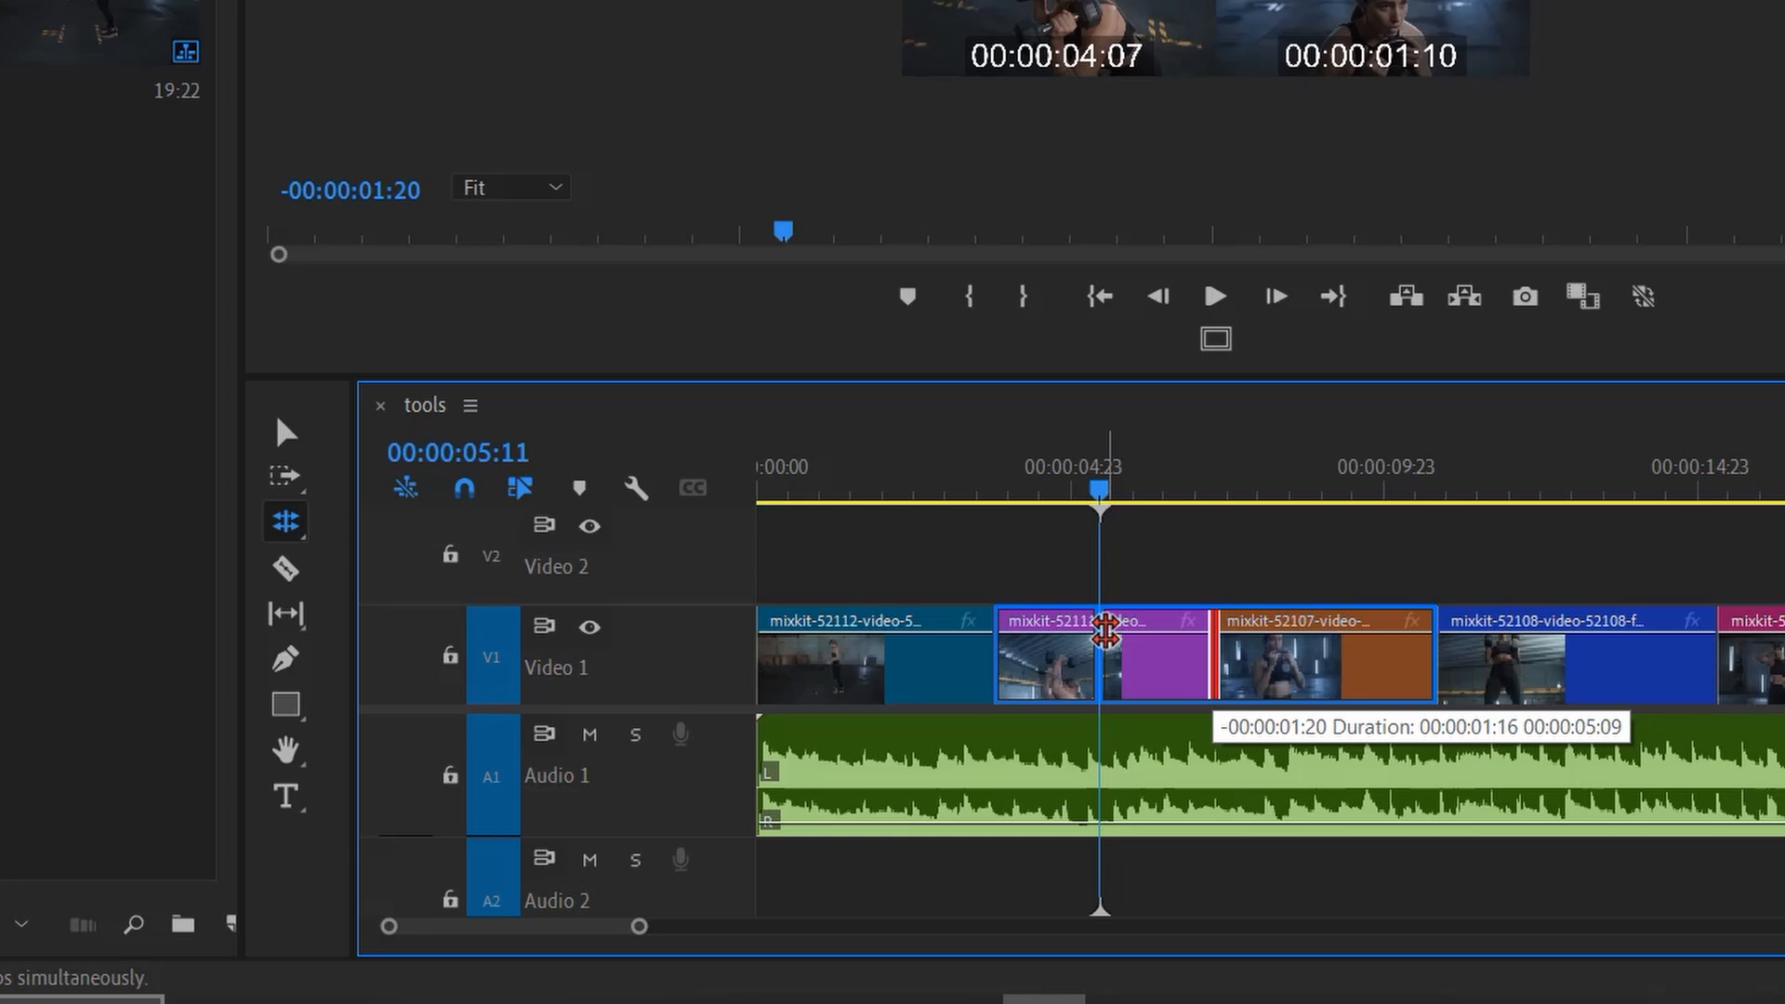
drag(1106, 630, 1099, 631)
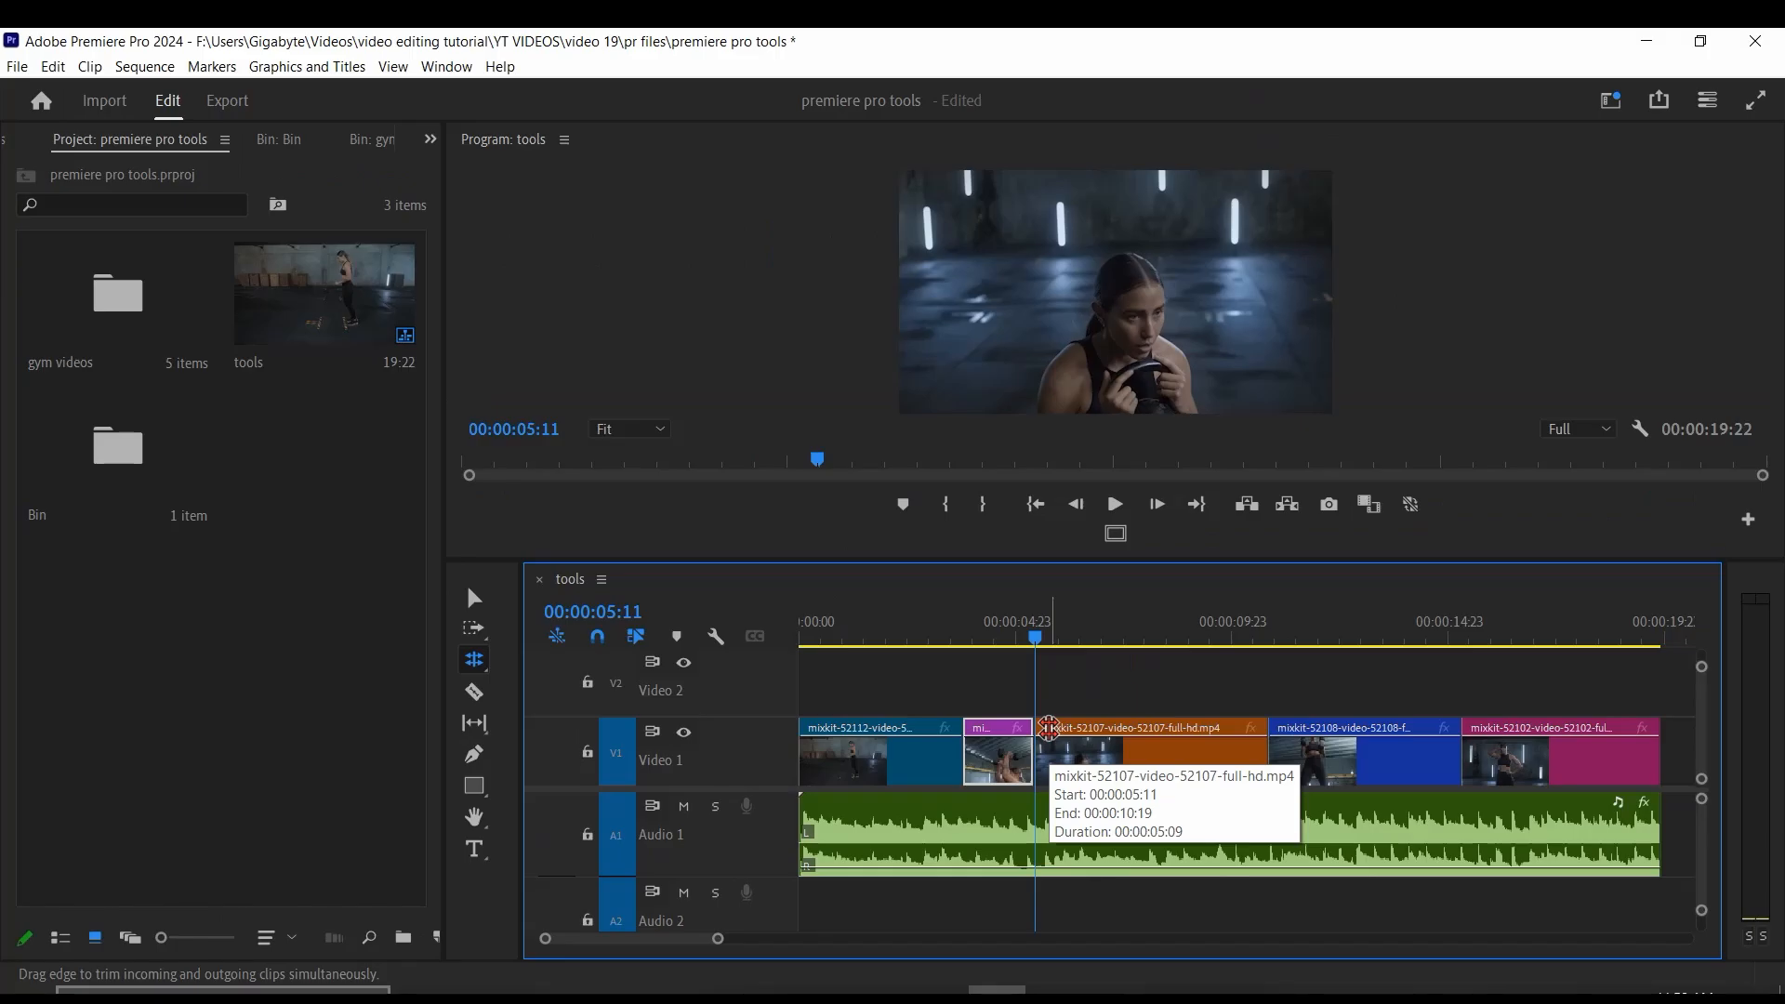
- Use the Rate Stretch tool to shorten the second video clip so it ends at the playhead at 00:00:05:05
click(474, 659)
click(600, 709)
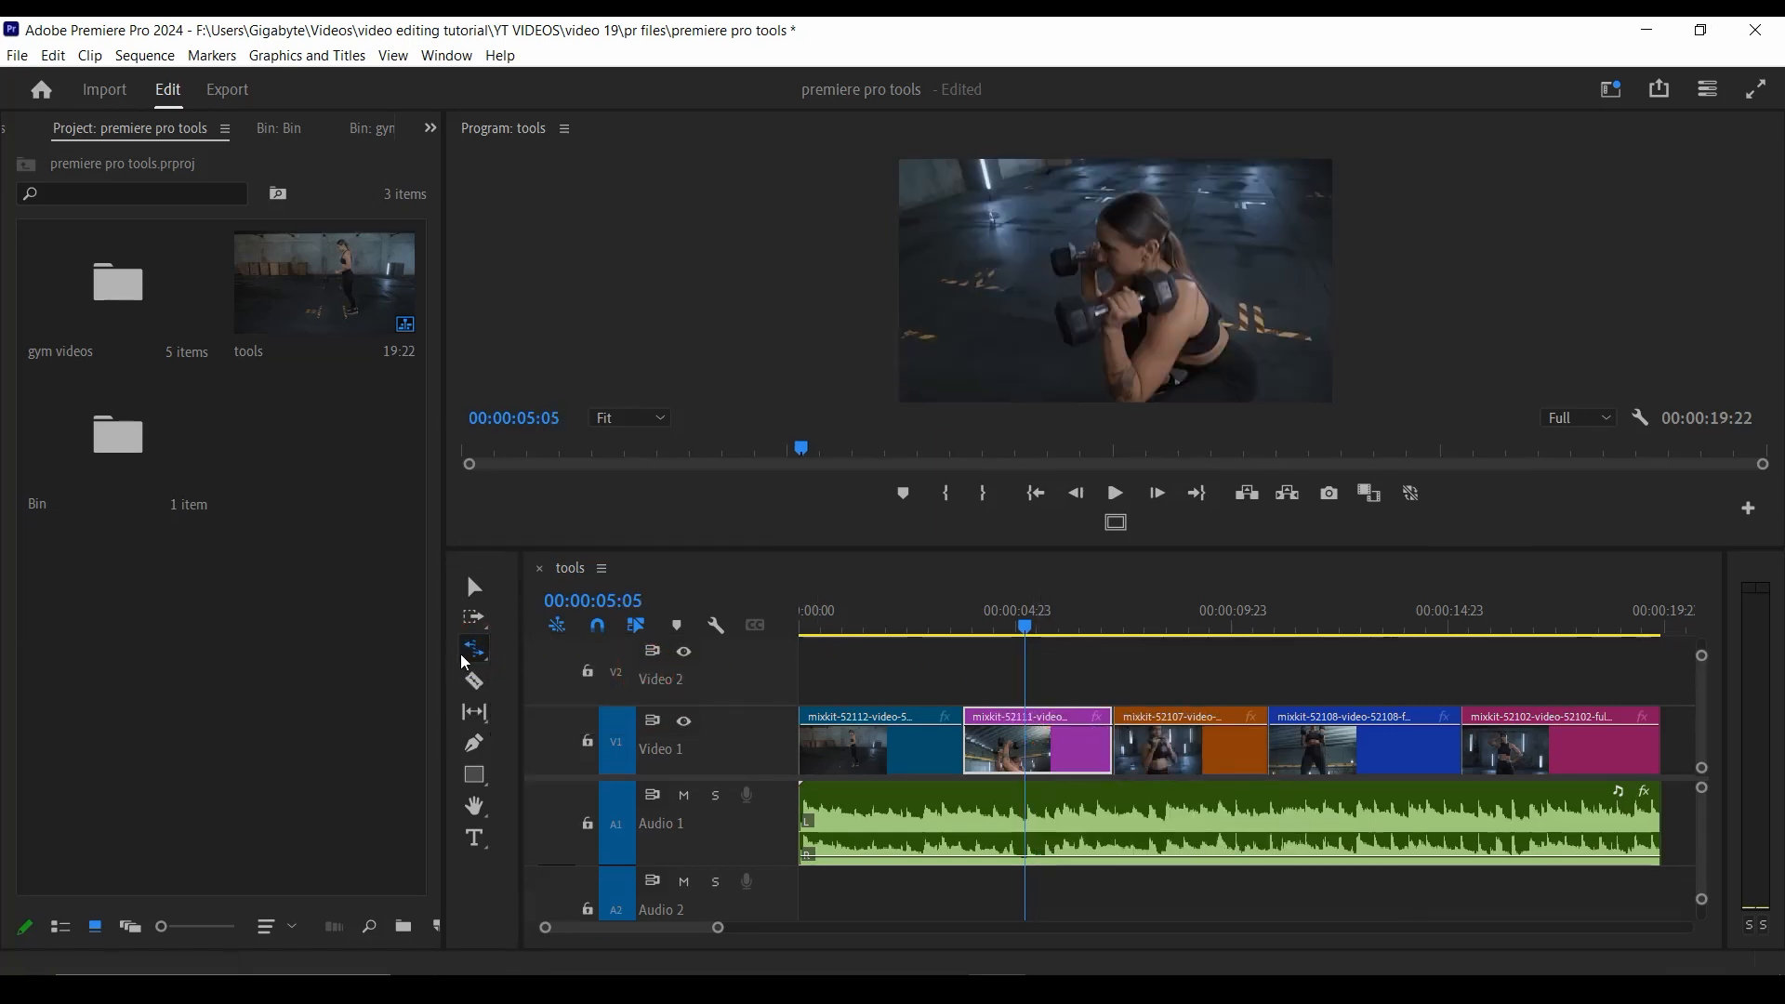
click(468, 661)
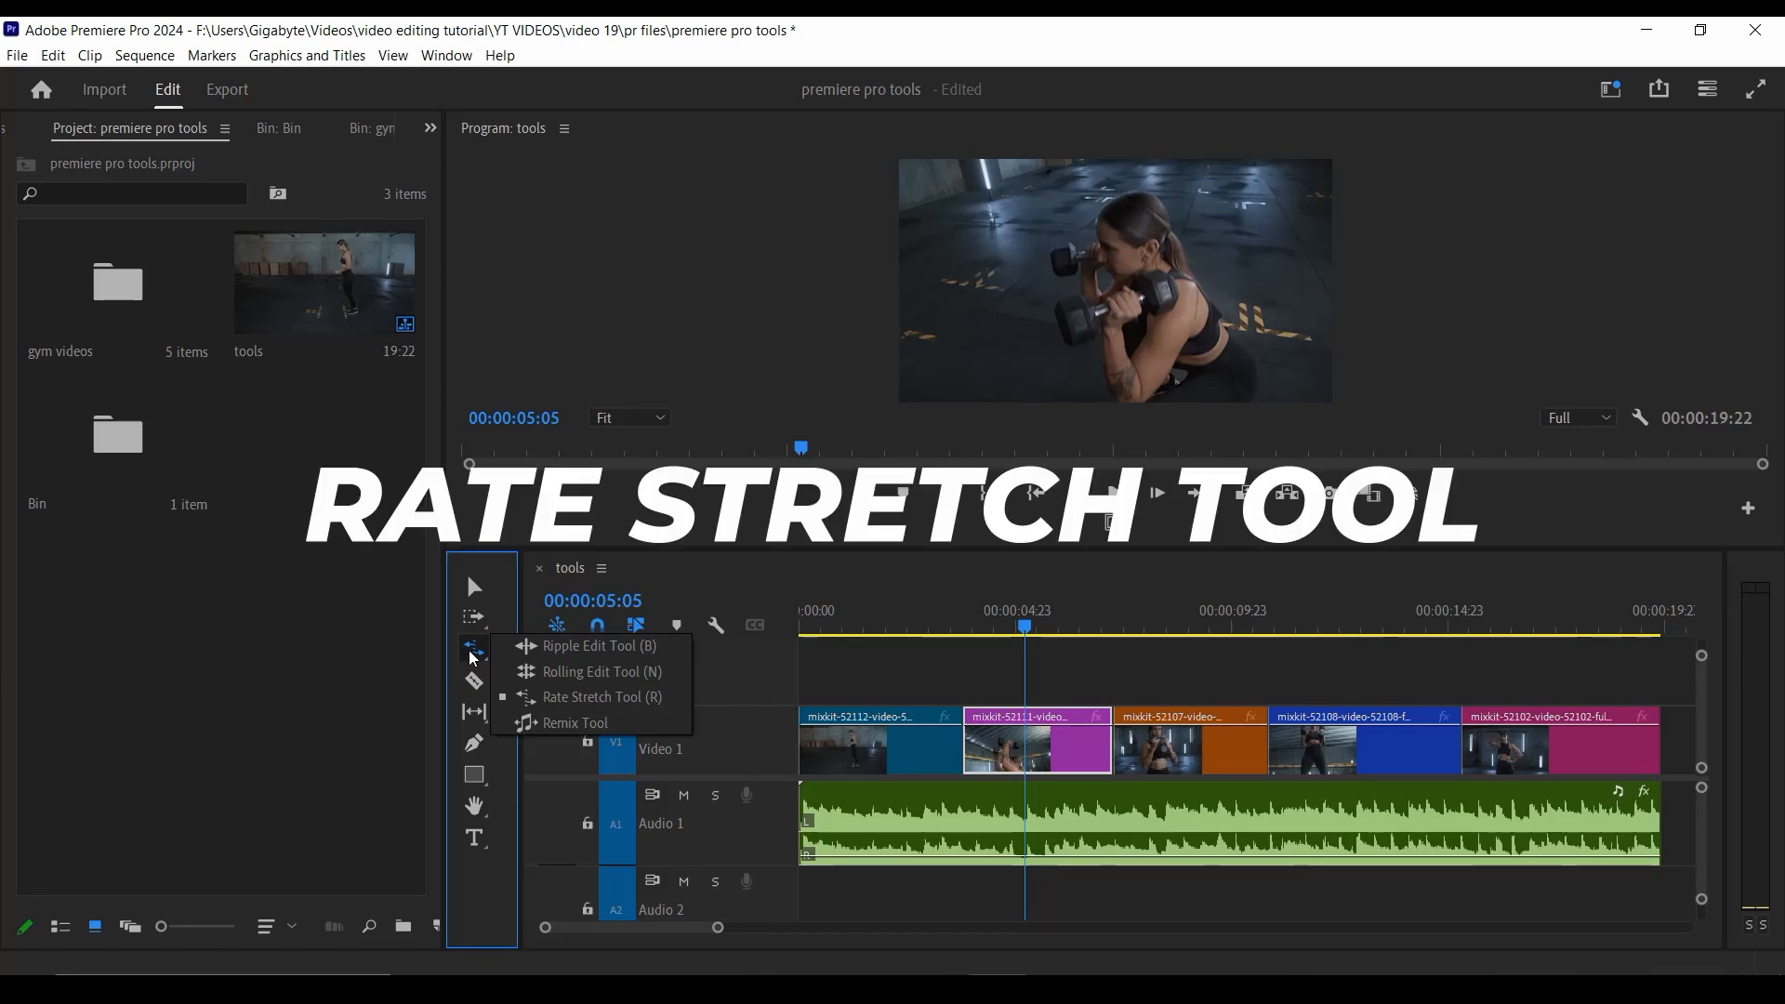
click(623, 697)
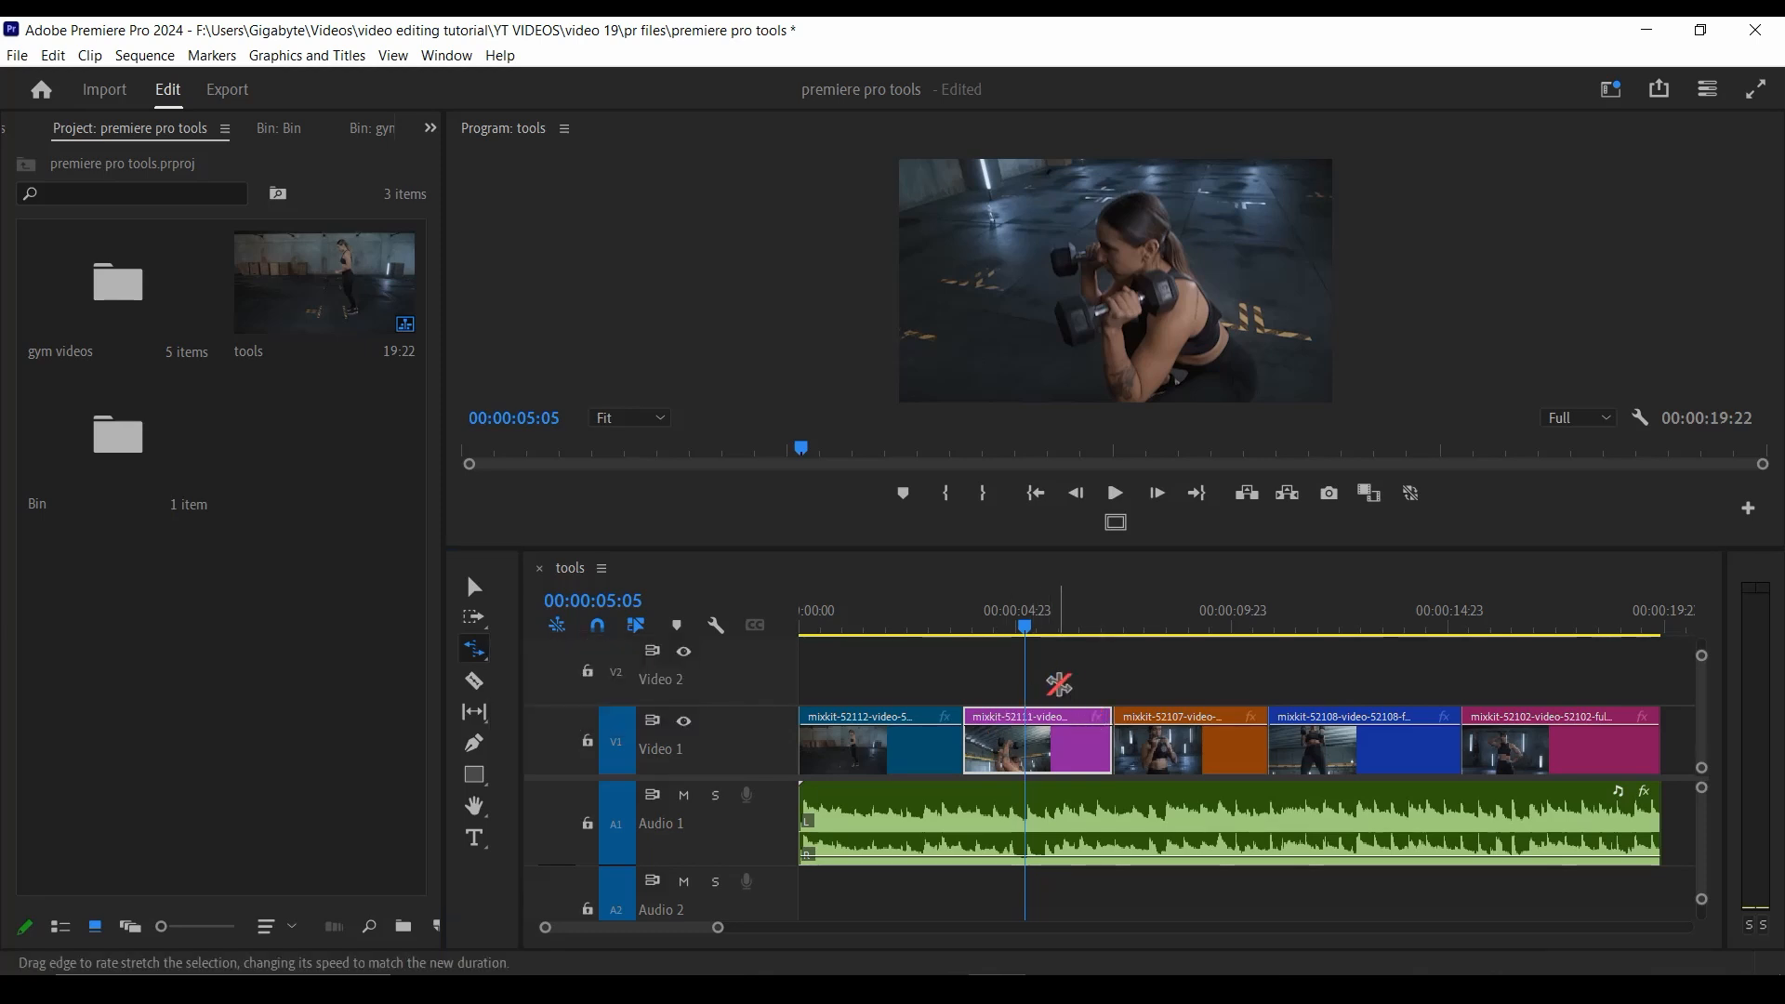
click(1105, 720)
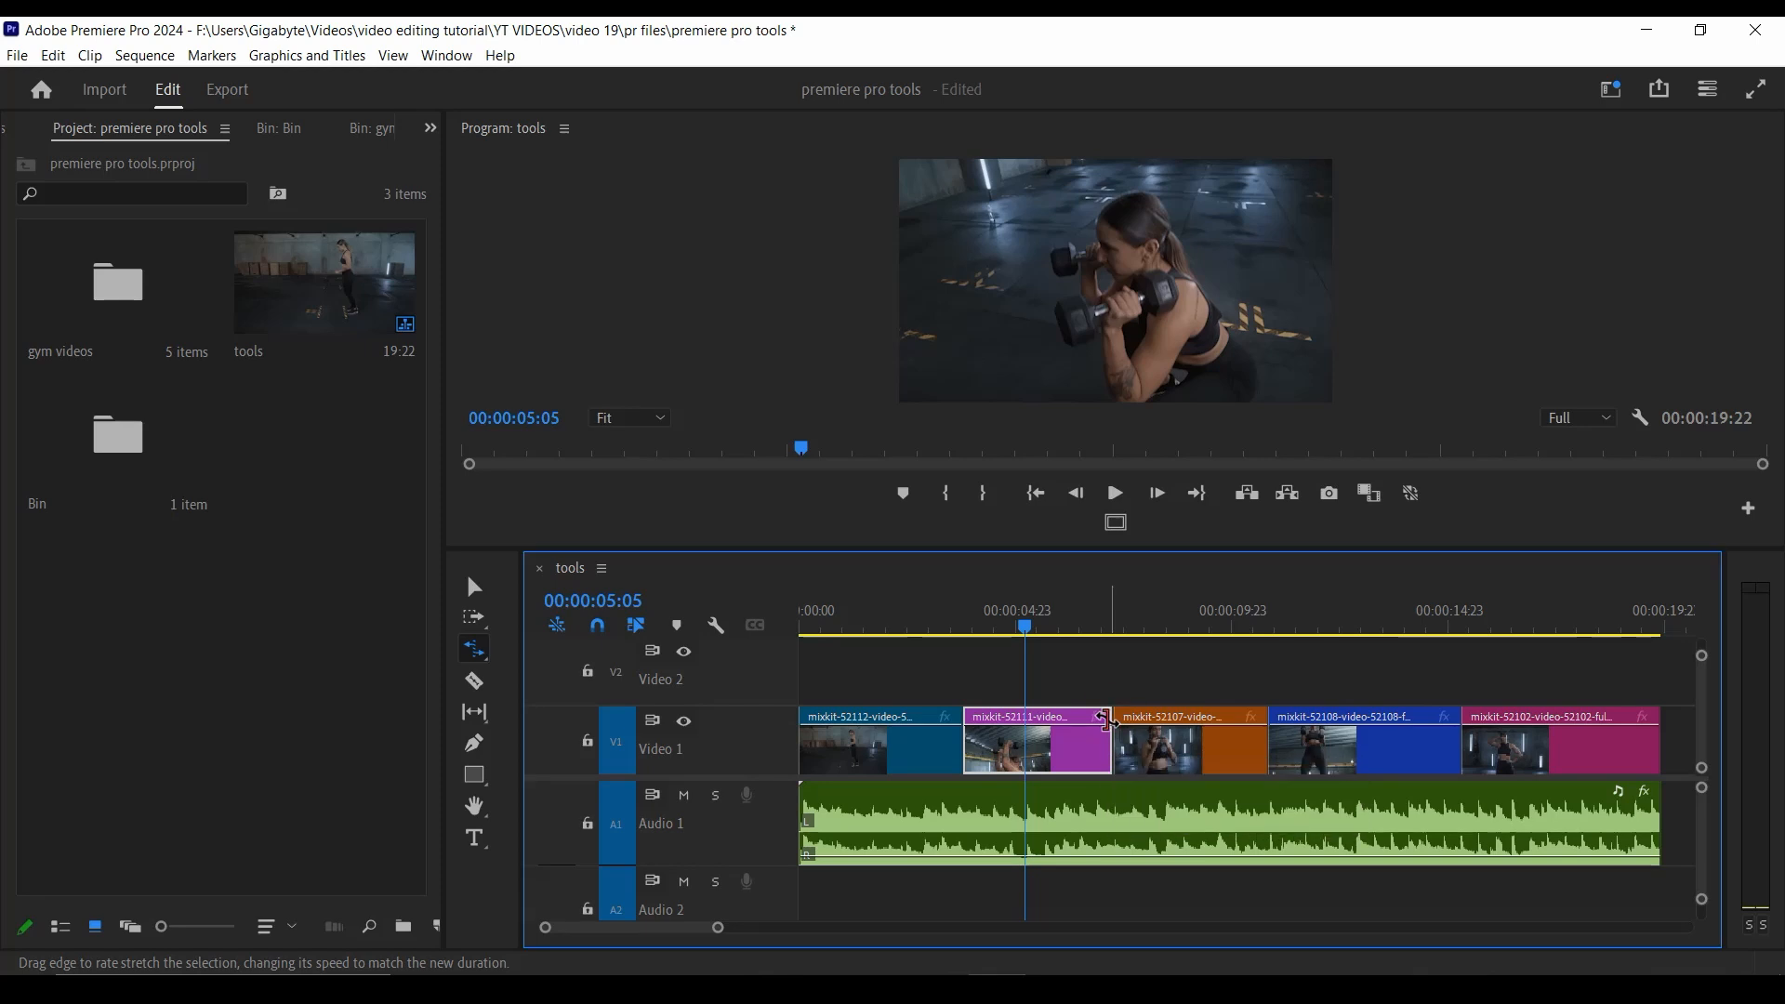
drag(1106, 720, 1023, 723)
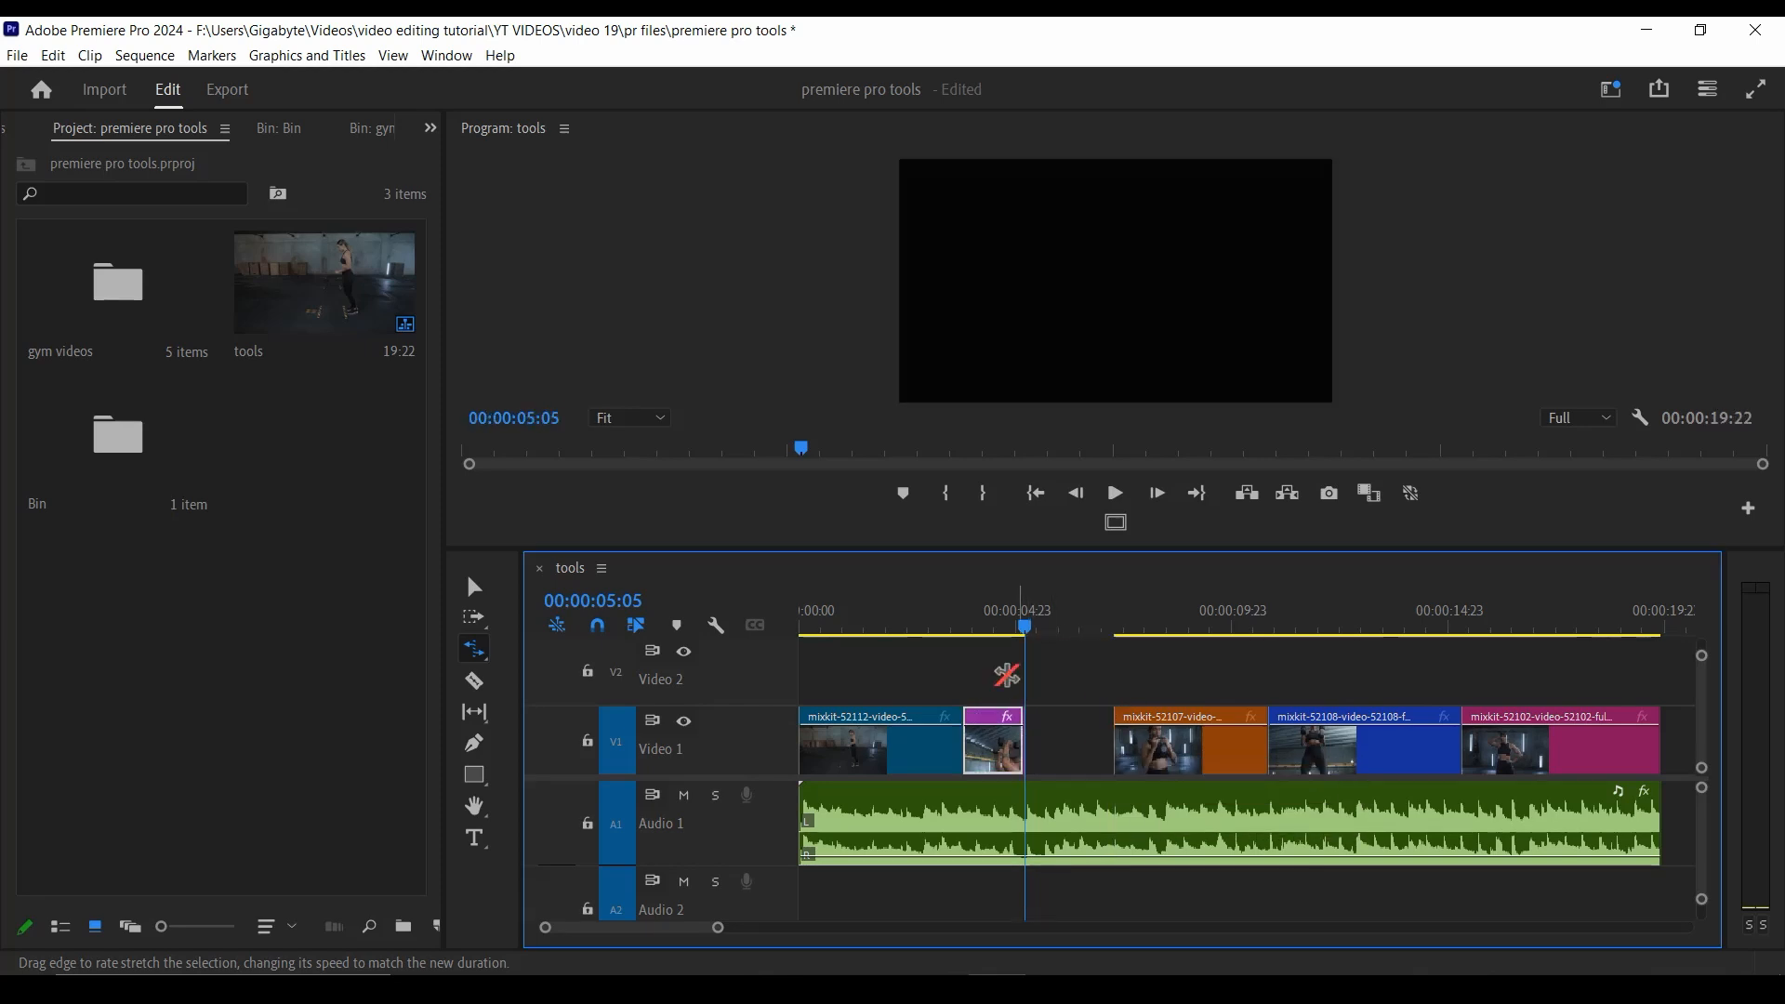
- Play back the rate-stretched second video clip and stretch its end out again to meet the third clip
click(967, 632)
key(space)
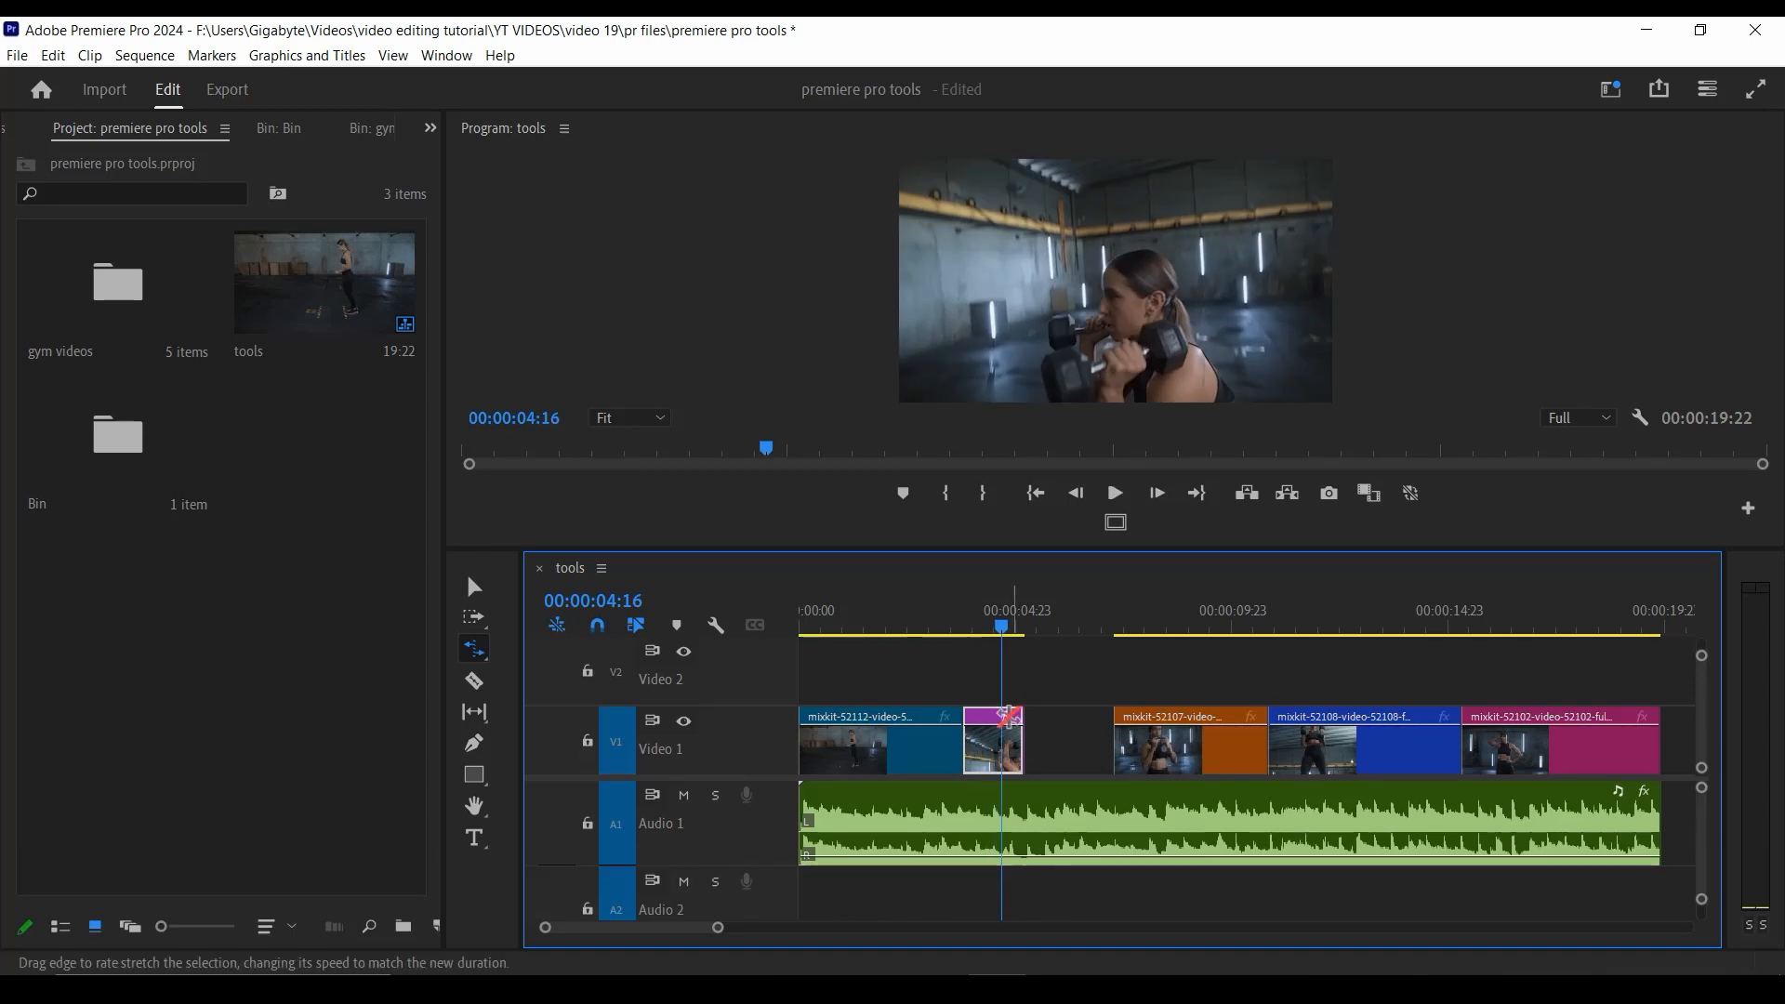
drag(1022, 724, 1111, 720)
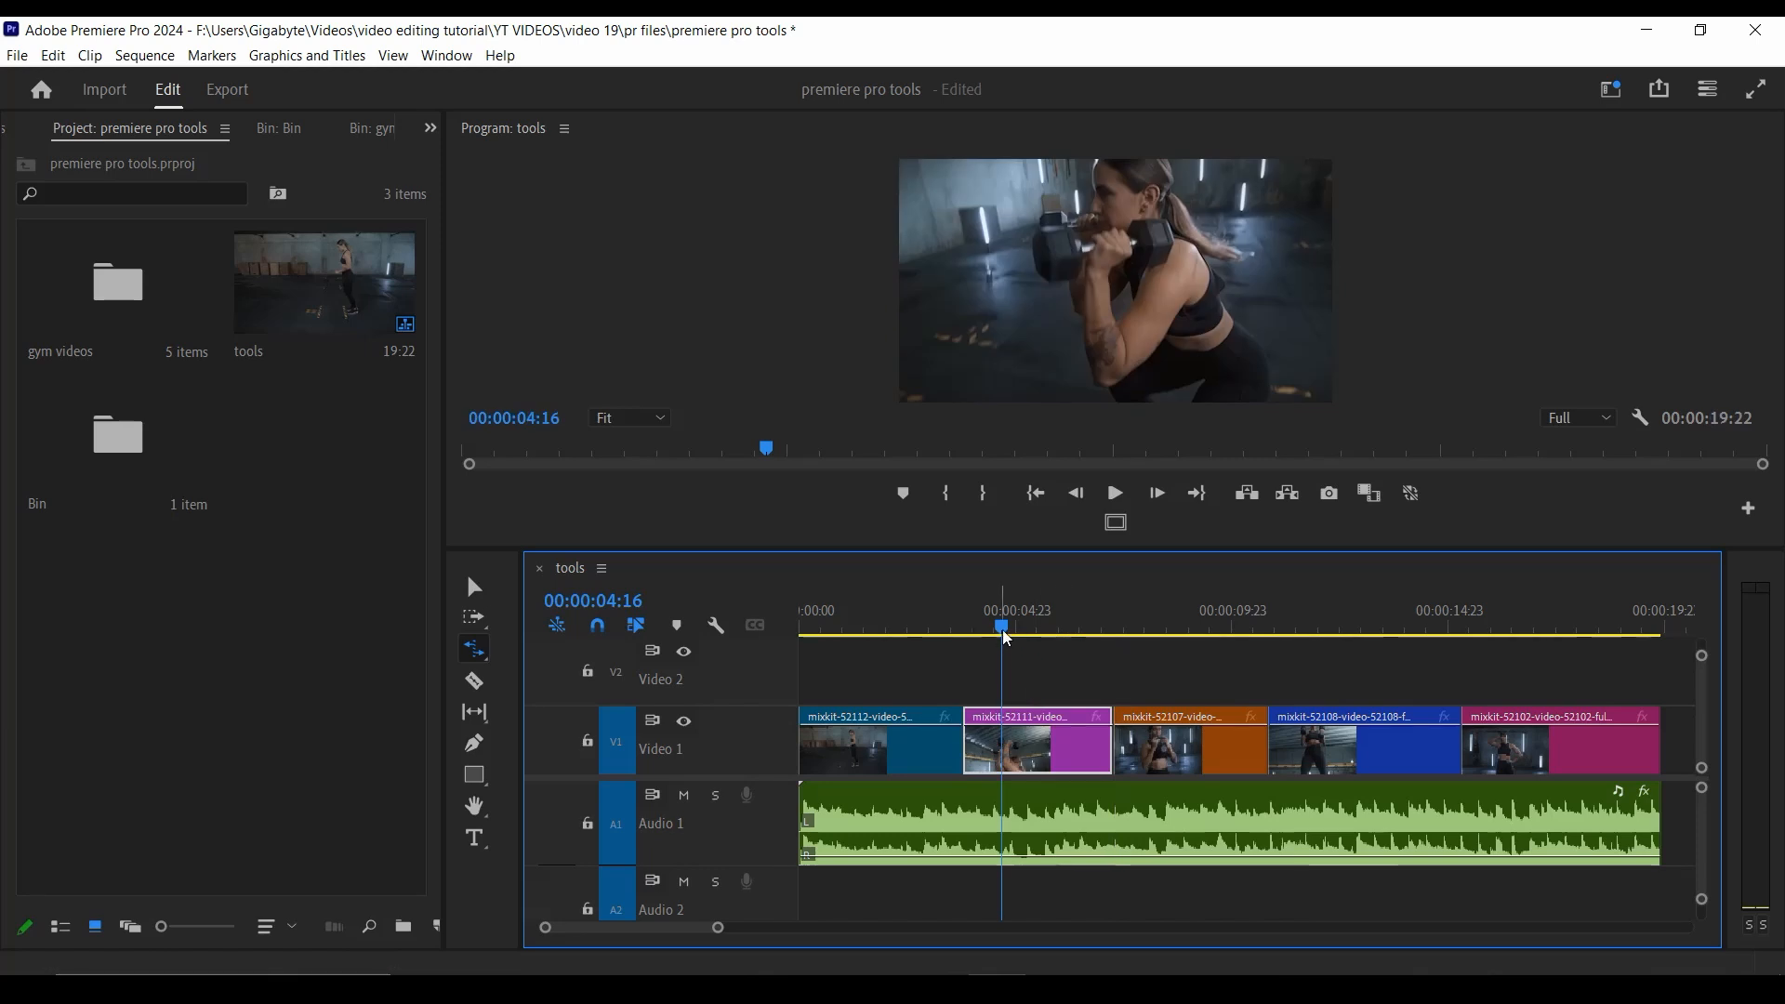
- Try rate-stretching the second video clip shorter again, leaving a gap before the third clip, with a playback check and an undo
drag(1005, 632, 1109, 634)
drag(1113, 723, 1026, 723)
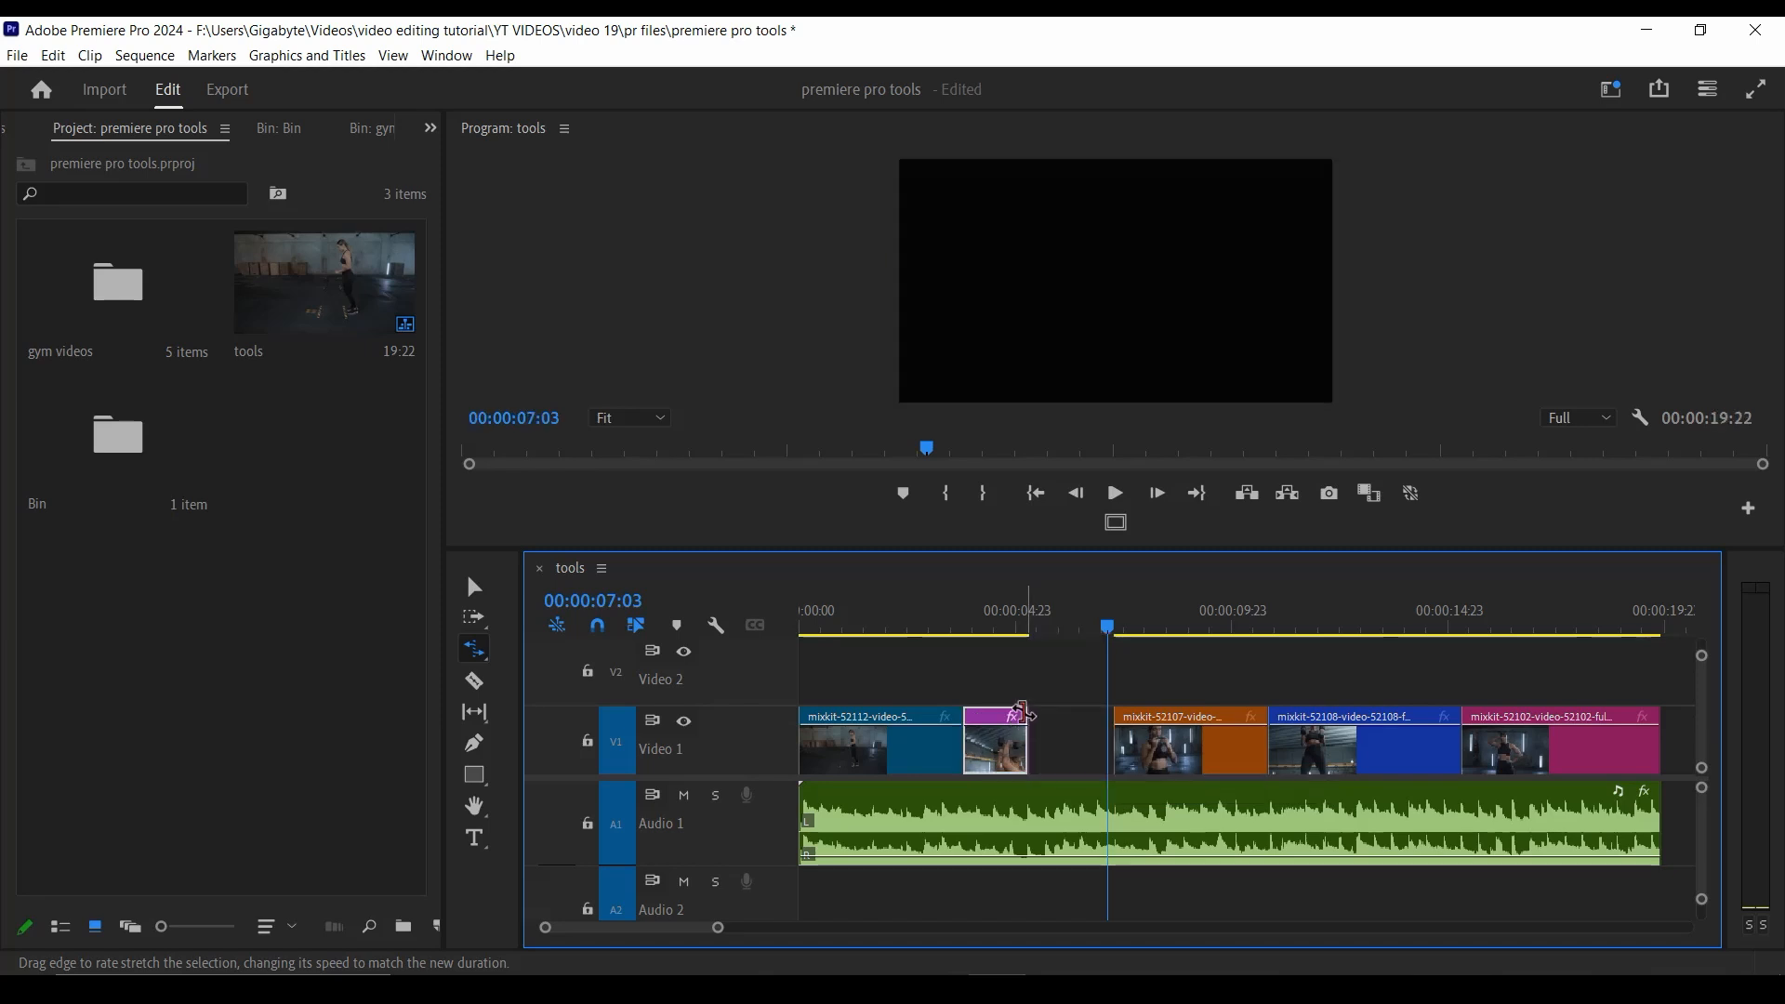
click(964, 617)
key(space)
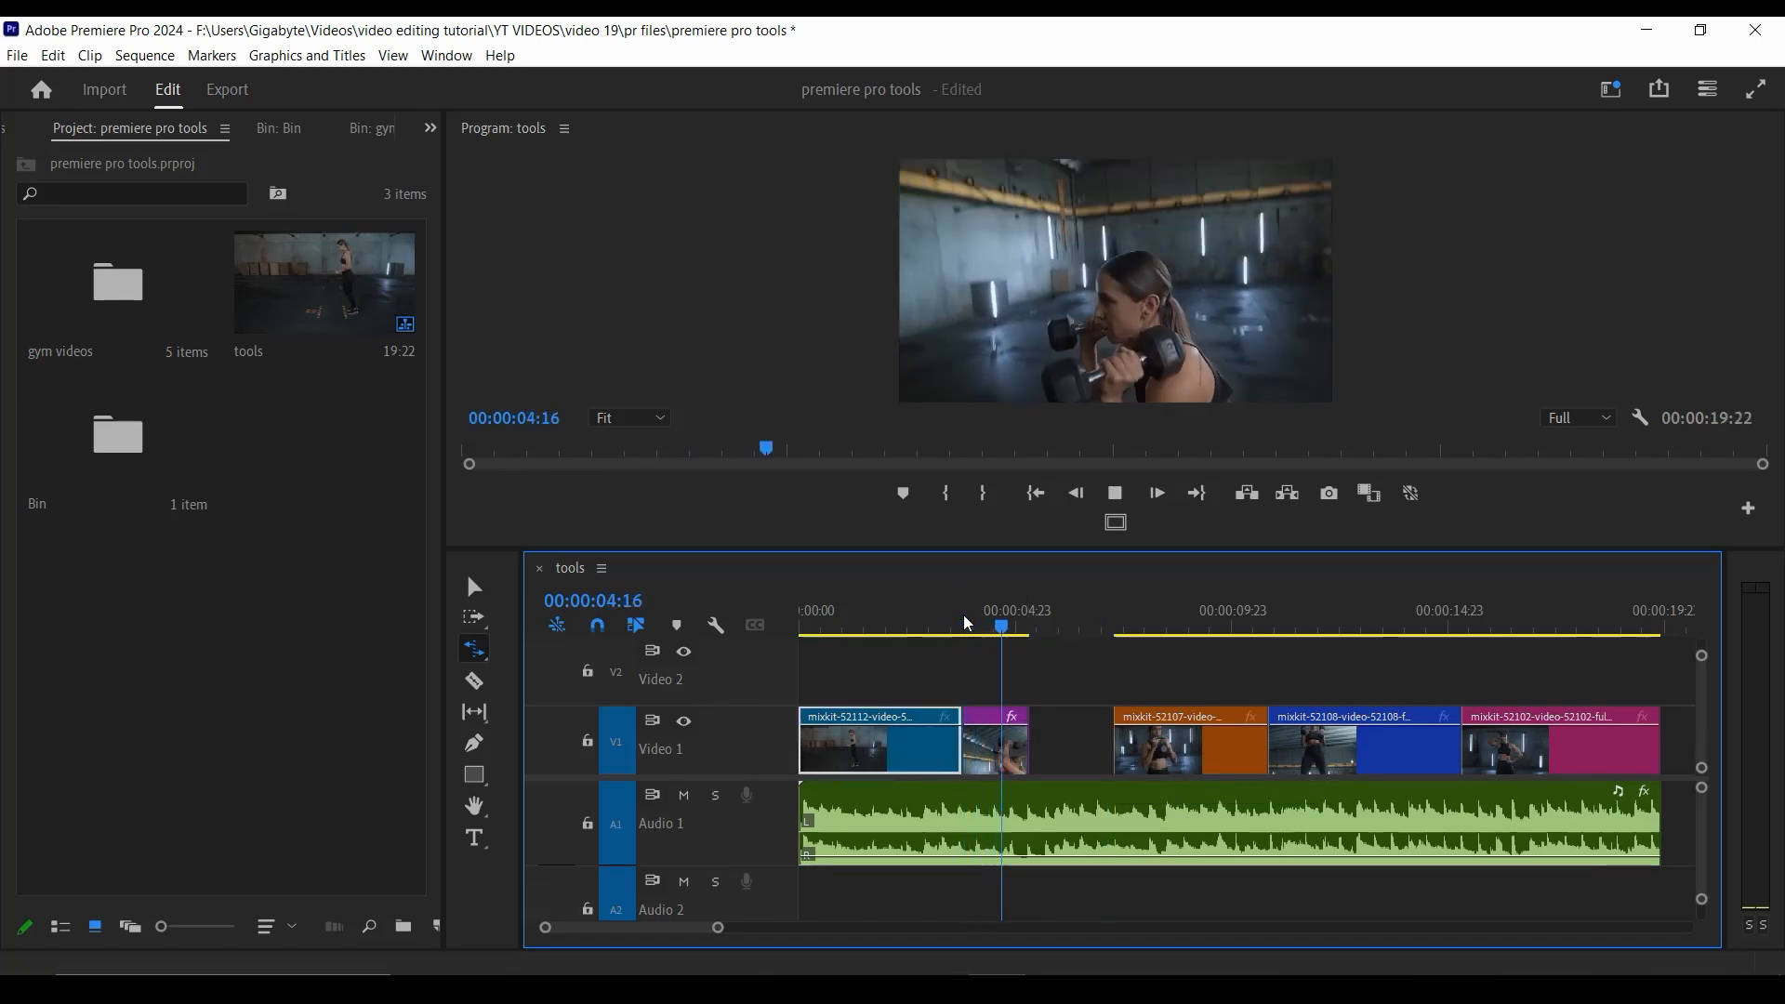
key(space)
key(ctrl+z)
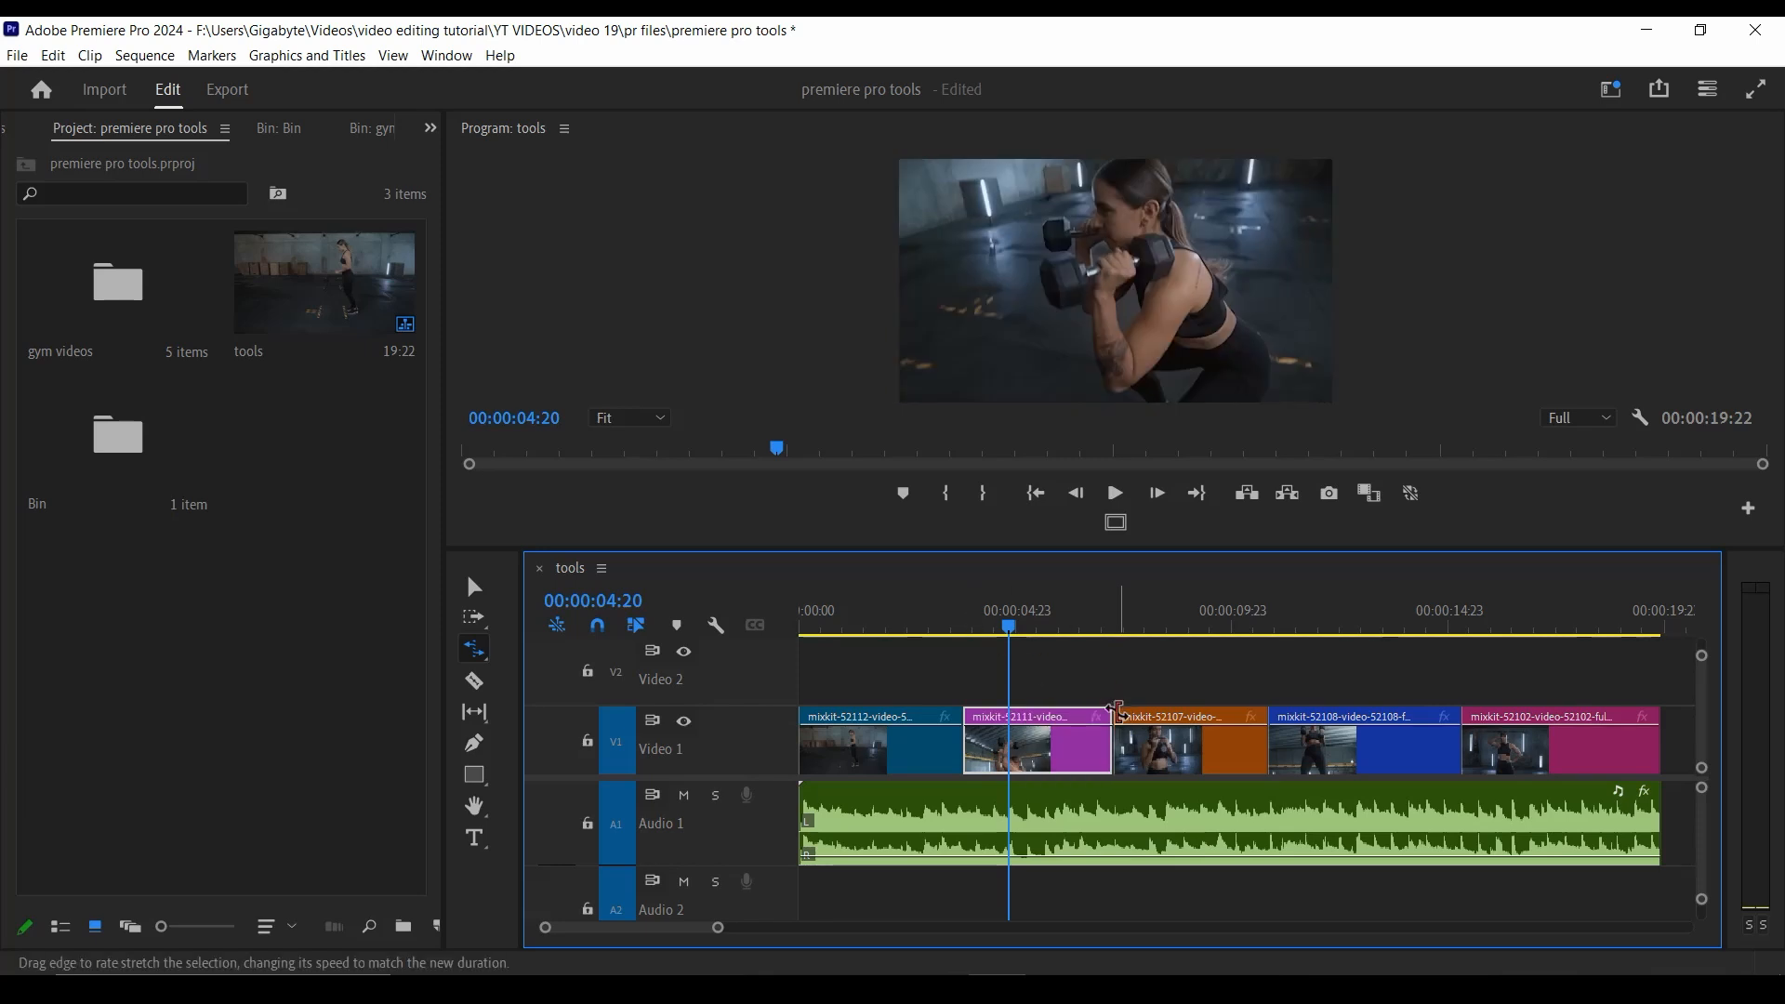
drag(1111, 724, 1028, 721)
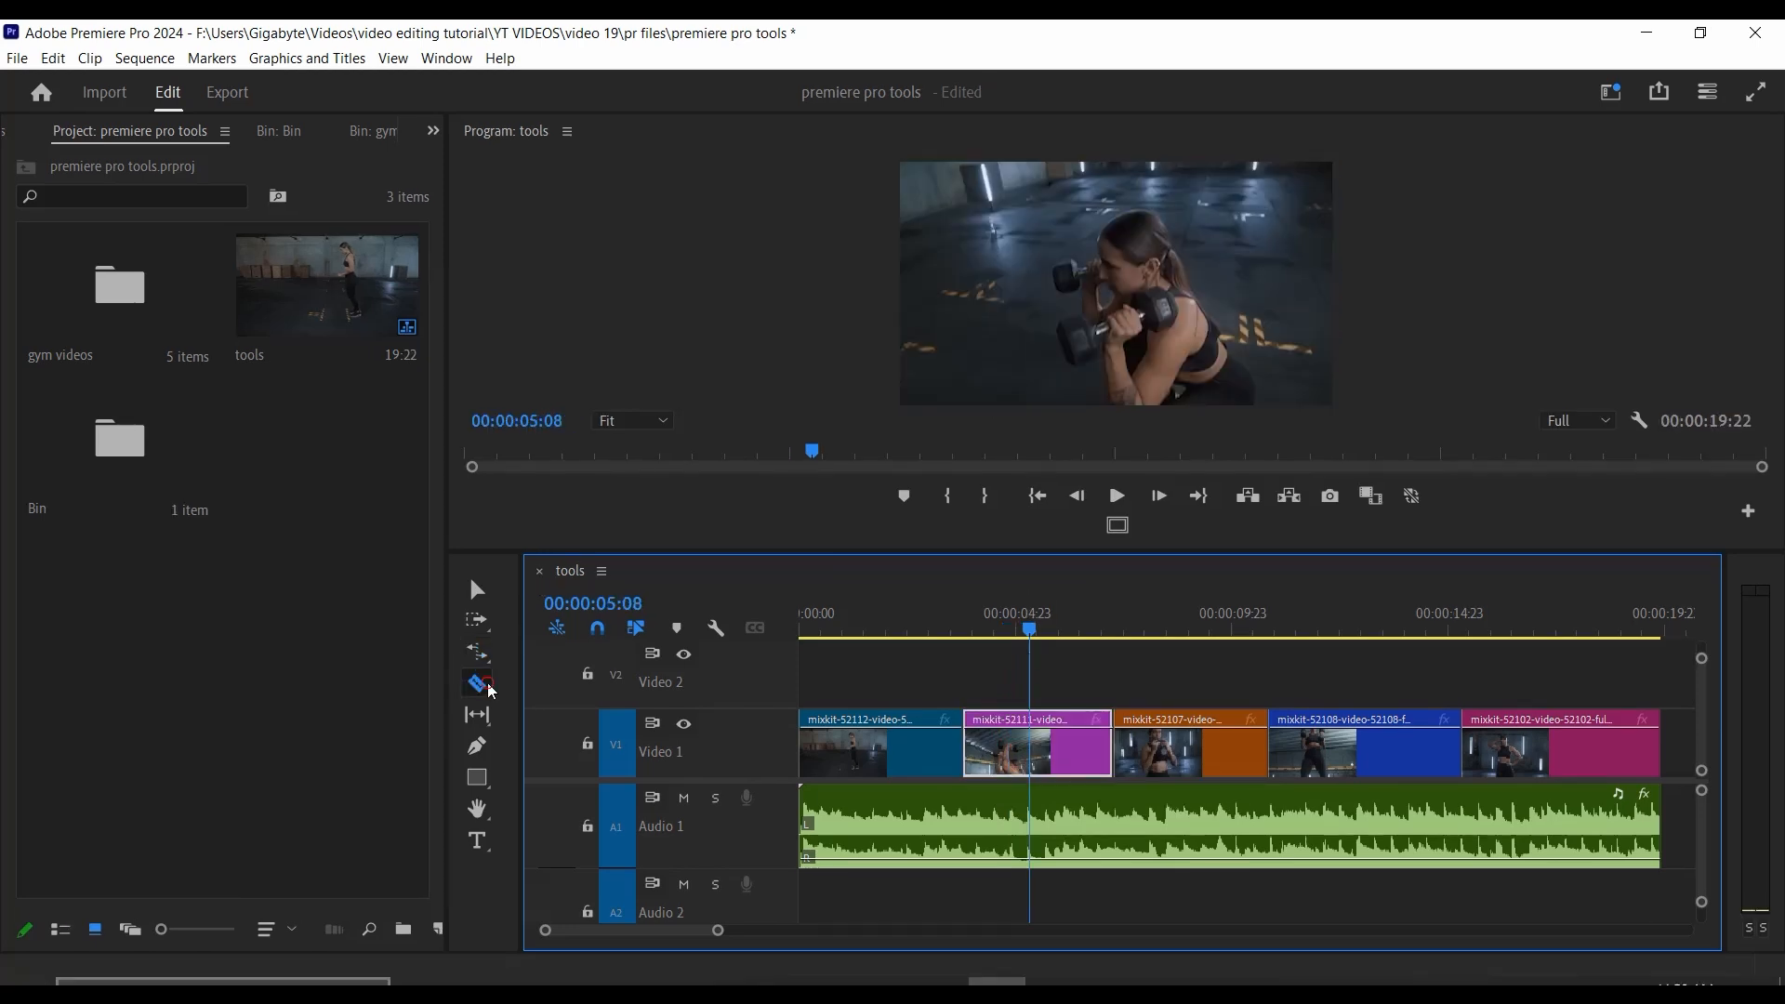
- Use the Razor tool to split the second video clip at the playhead at 00:00:05:08, plus the third and fourth video clips and the music clip
click(484, 690)
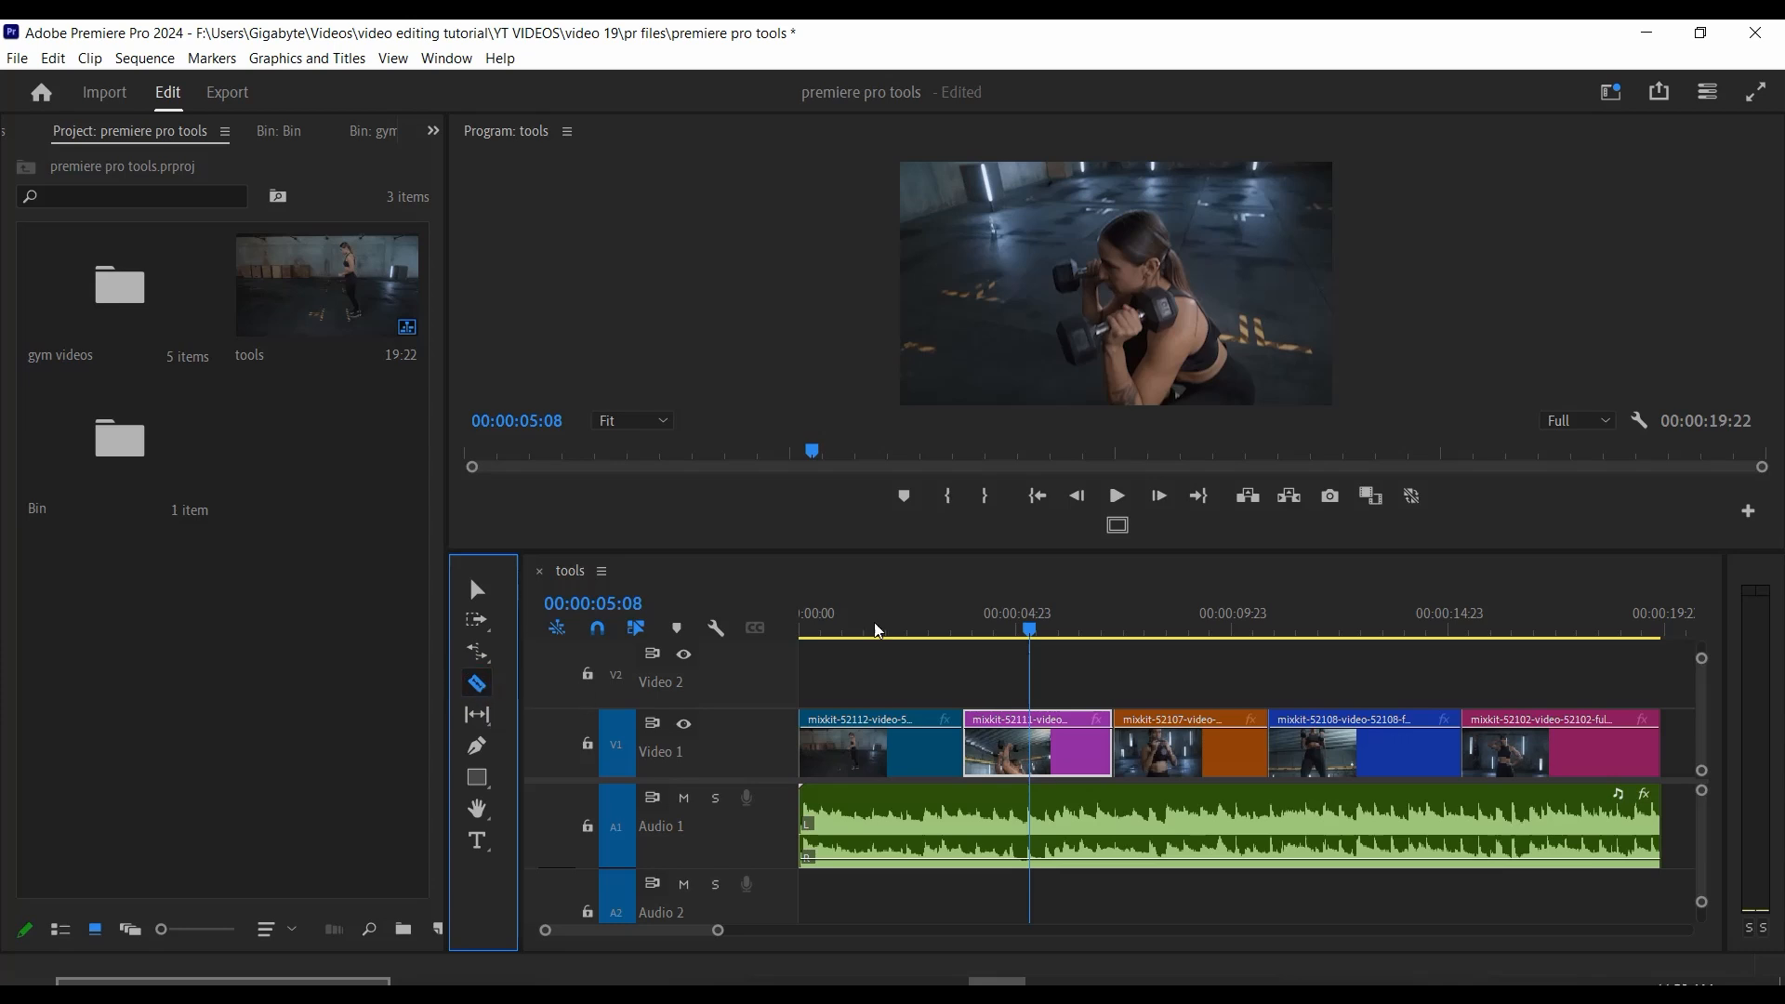
click(1029, 739)
click(1184, 739)
click(1195, 853)
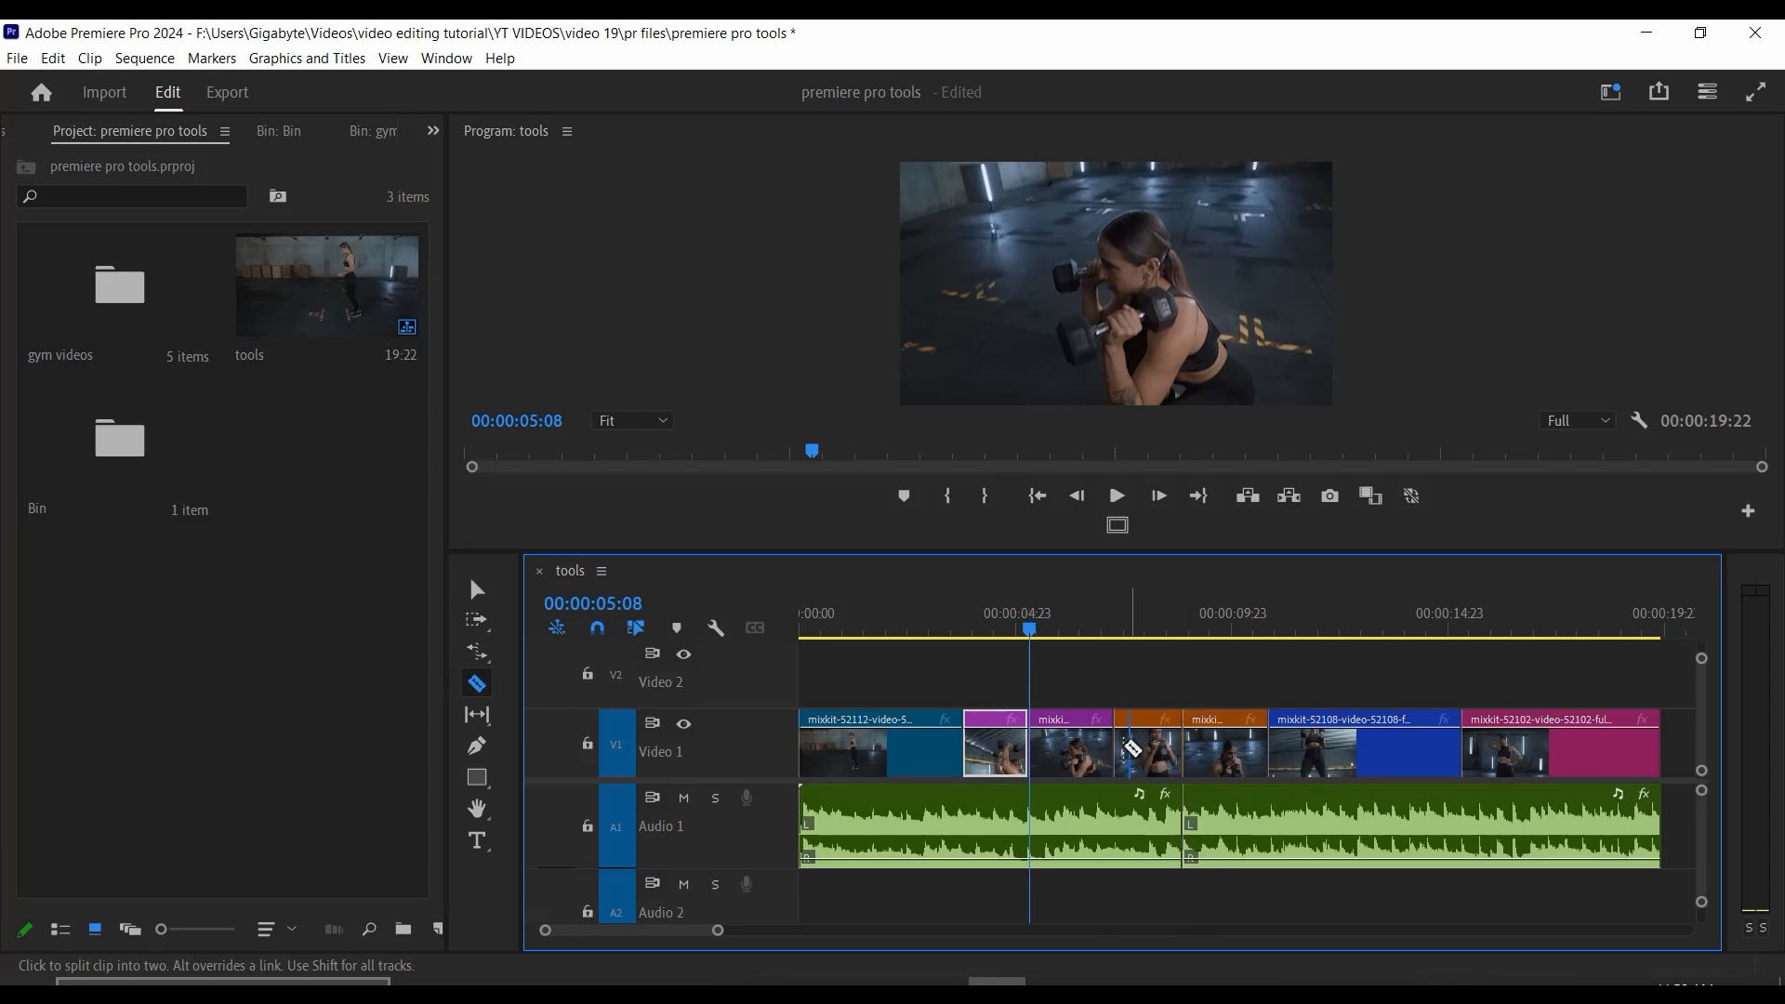
click(1348, 744)
- Undo all the razor cuts on the video and music clips
key(ctrl+z)
key(ctrl+z)
key(ctrl+z)
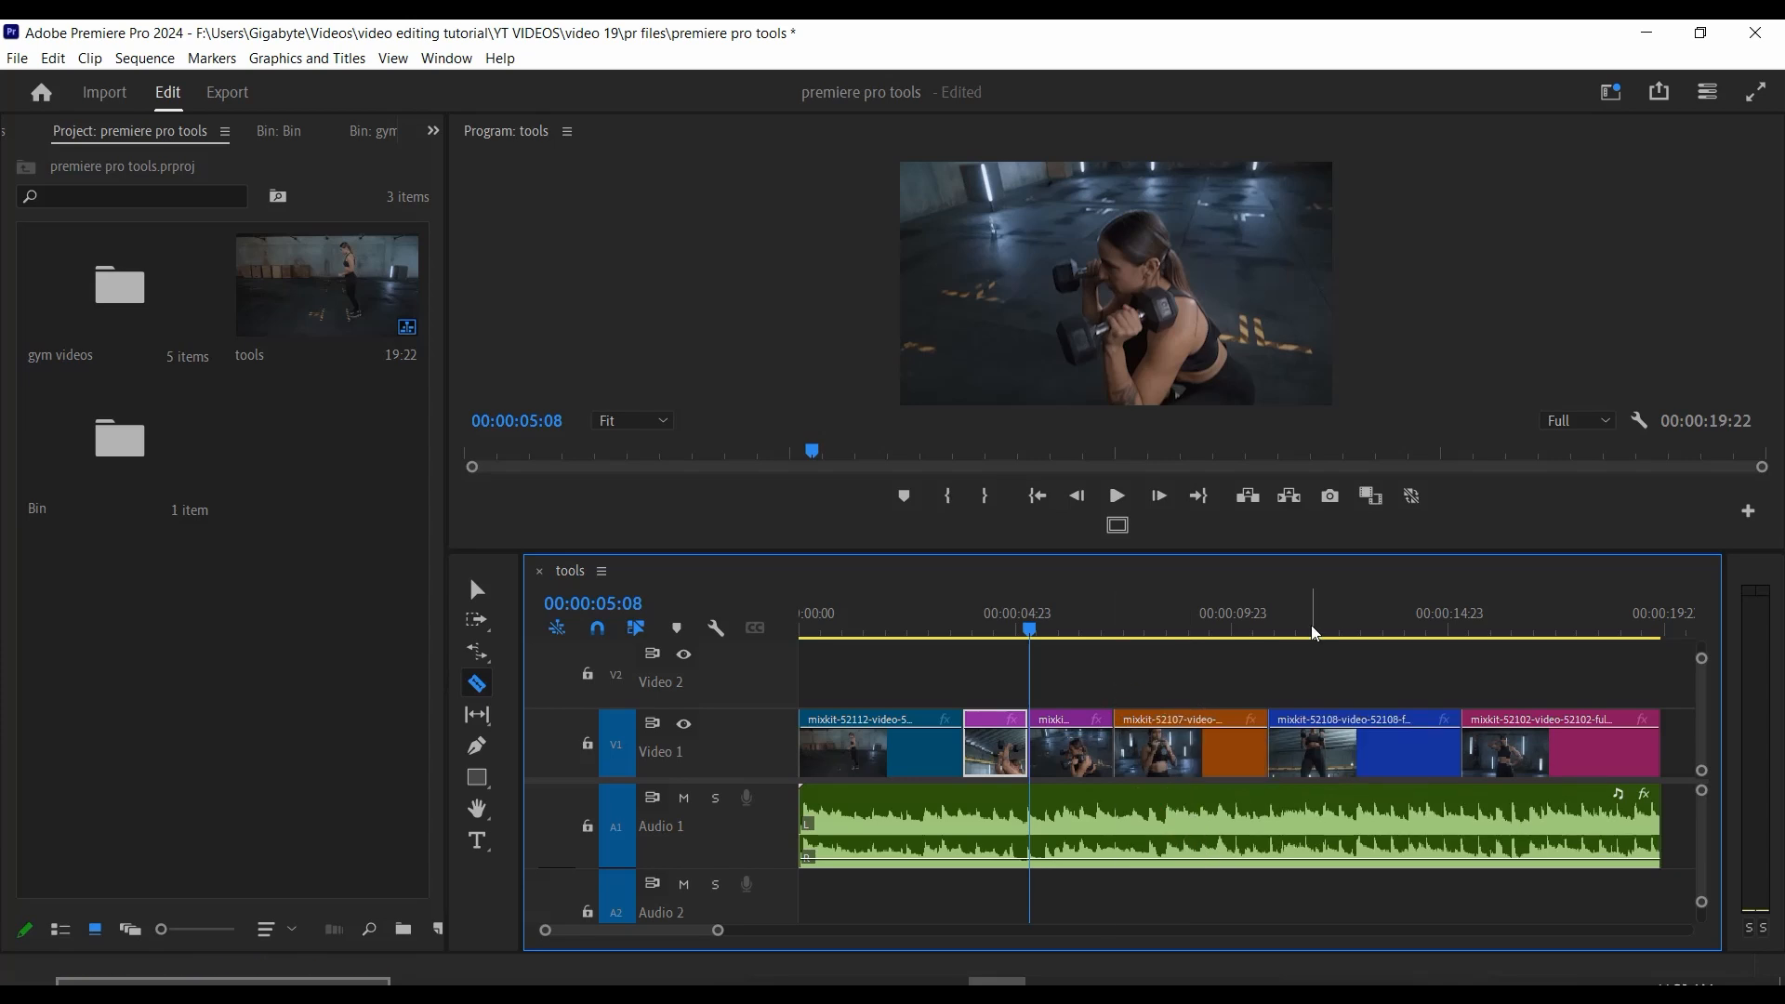
key(z)
key(ctrl+z)
- Activate the Slip tool and scrub through the third video clip from start to end to review the portion in use
click(477, 715)
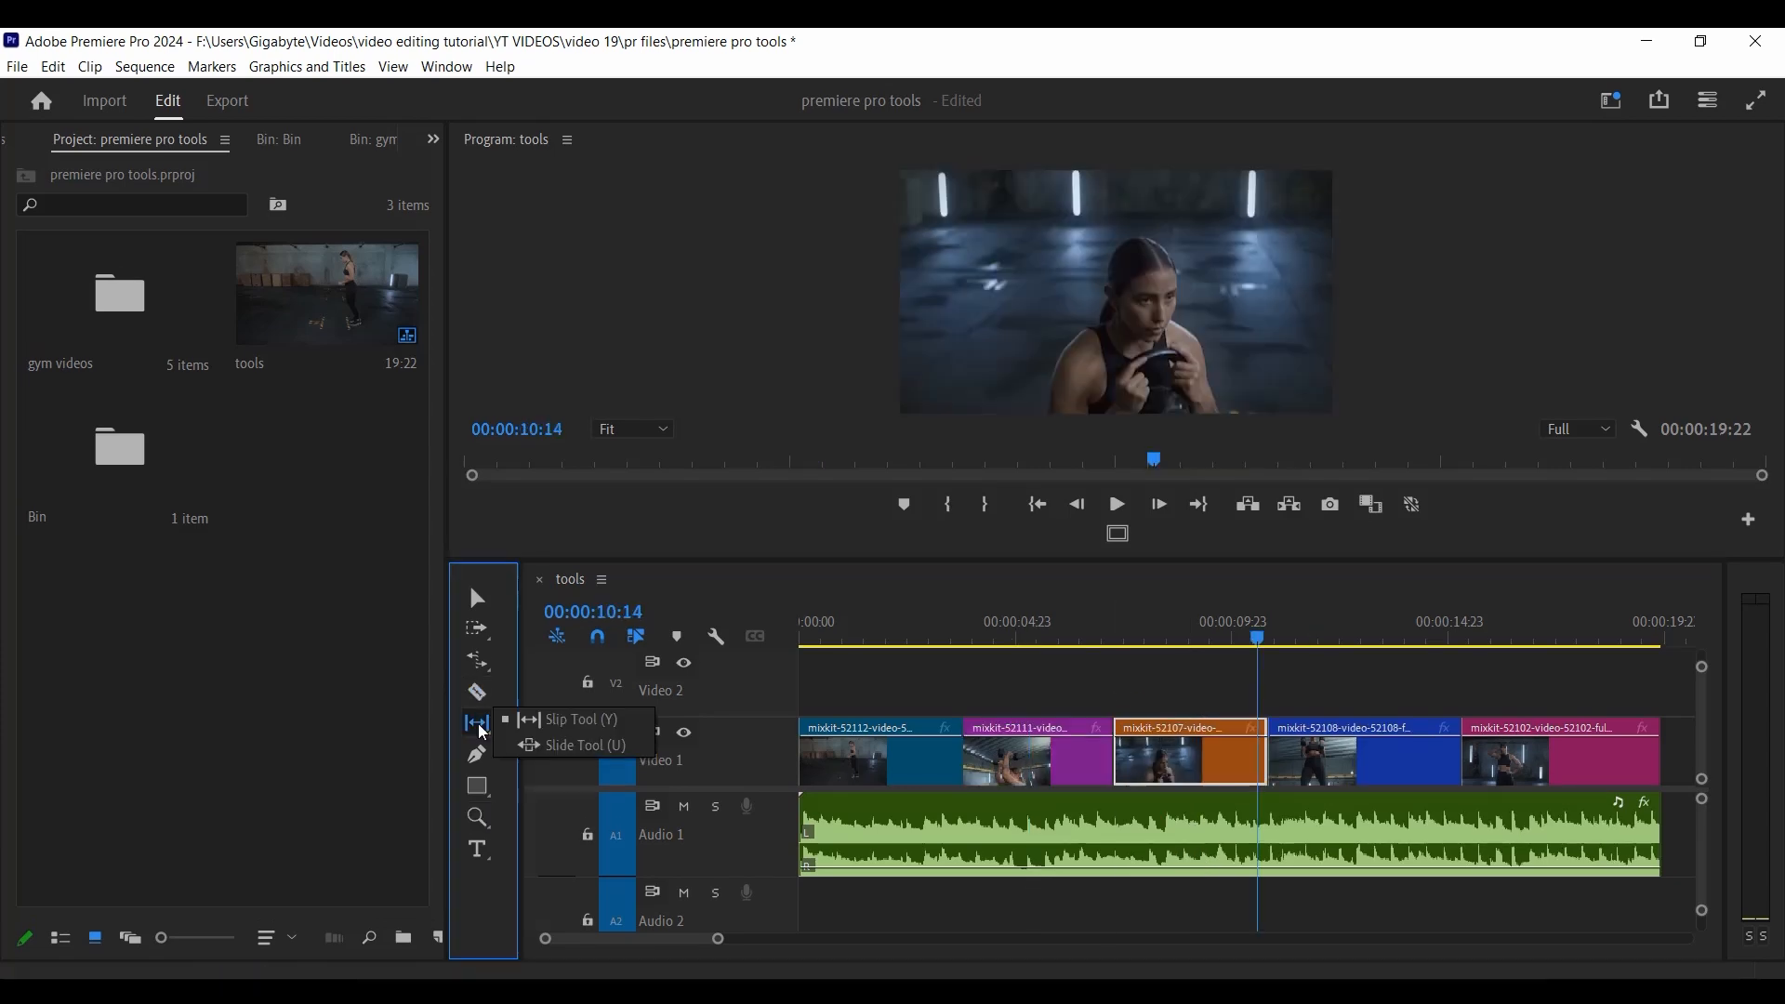
click(593, 723)
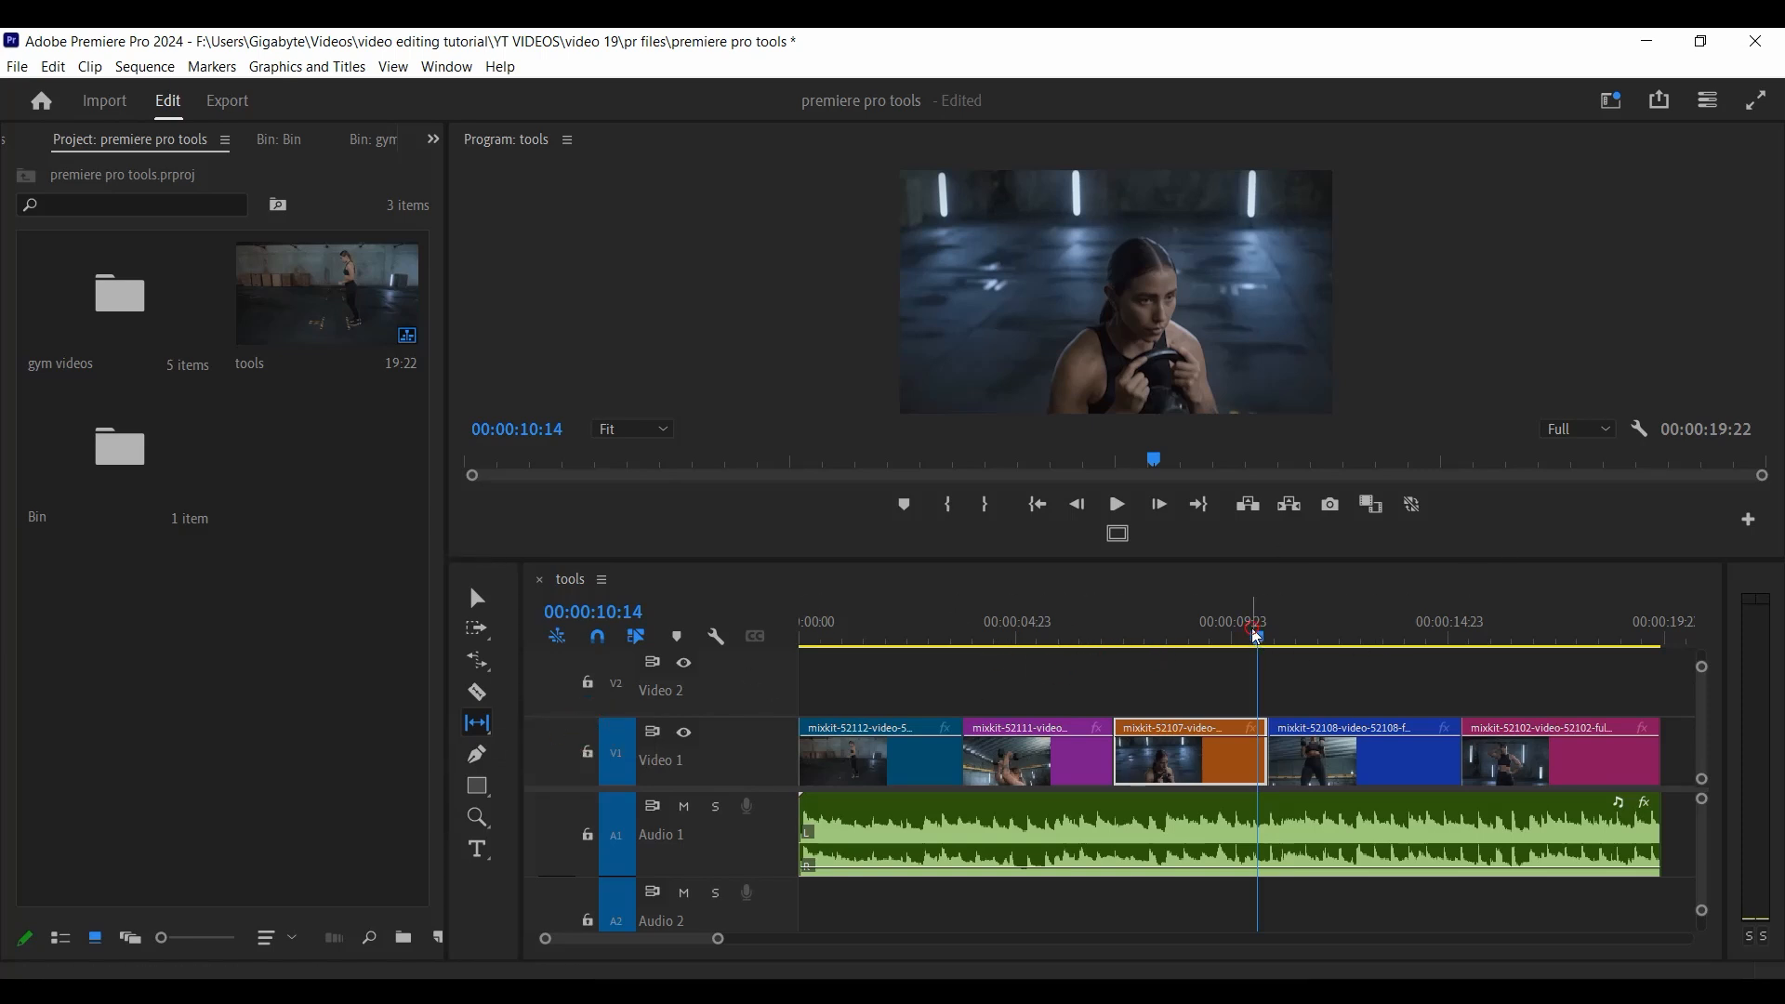
drag(1257, 638, 1122, 642)
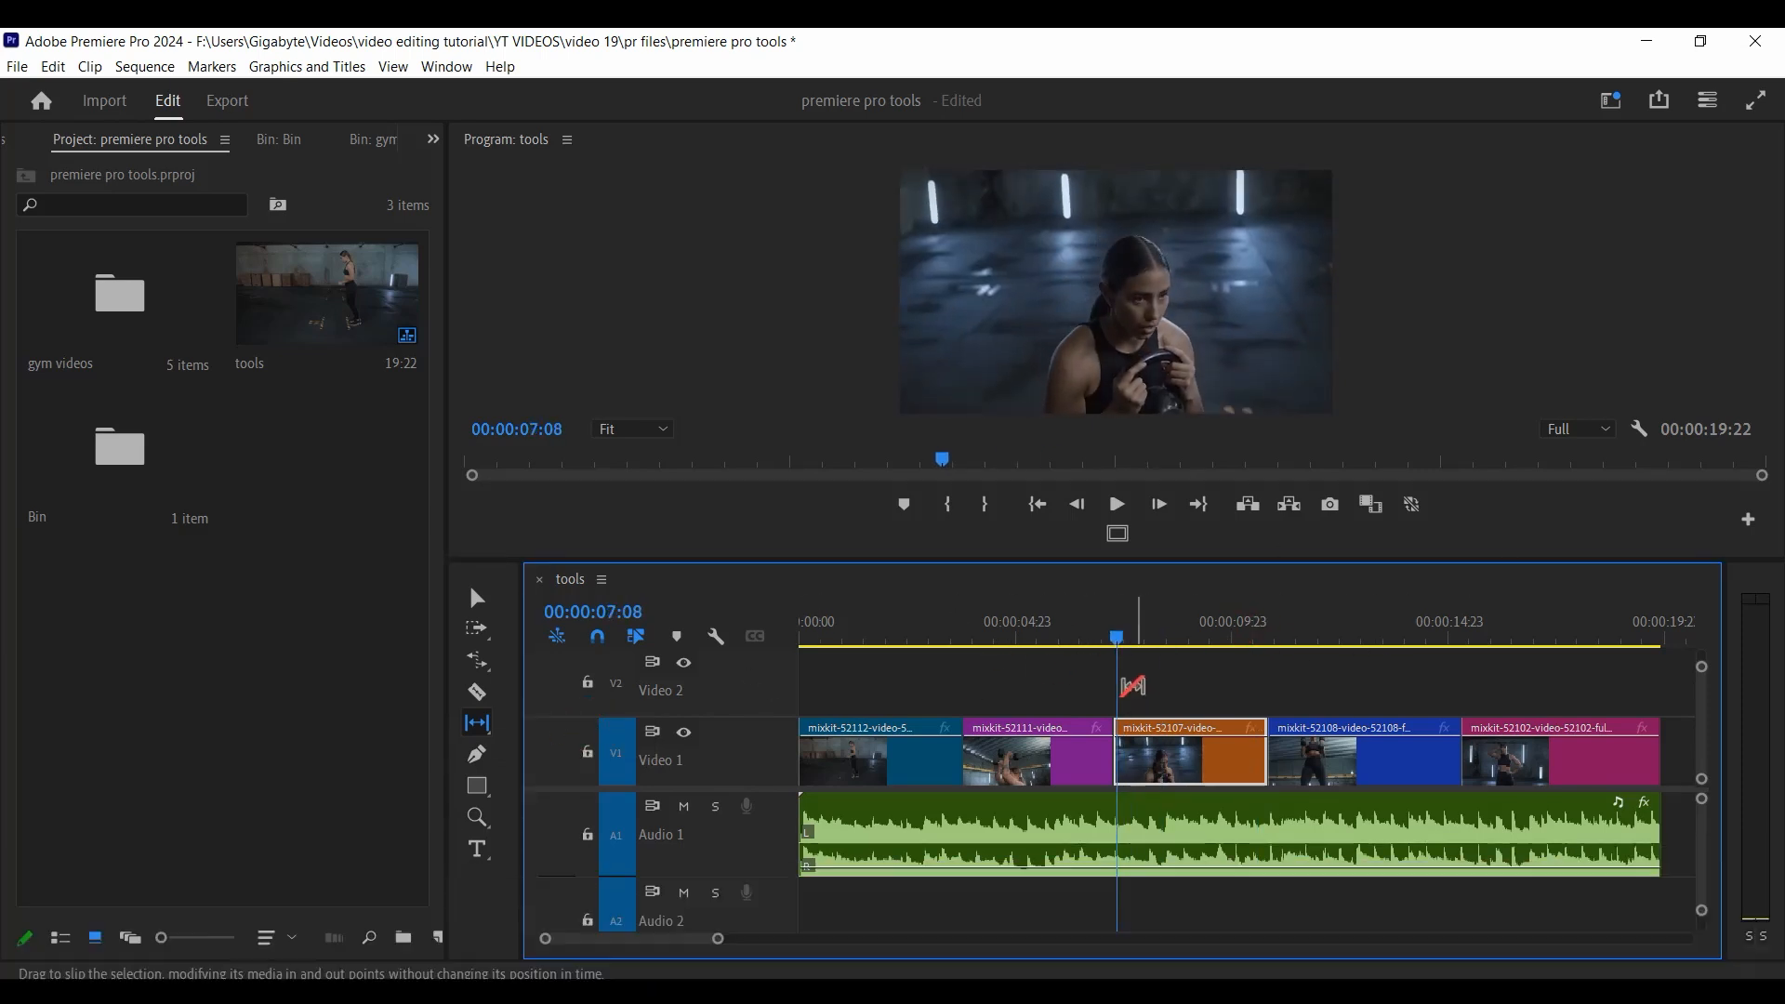
drag(1118, 634, 1120, 635)
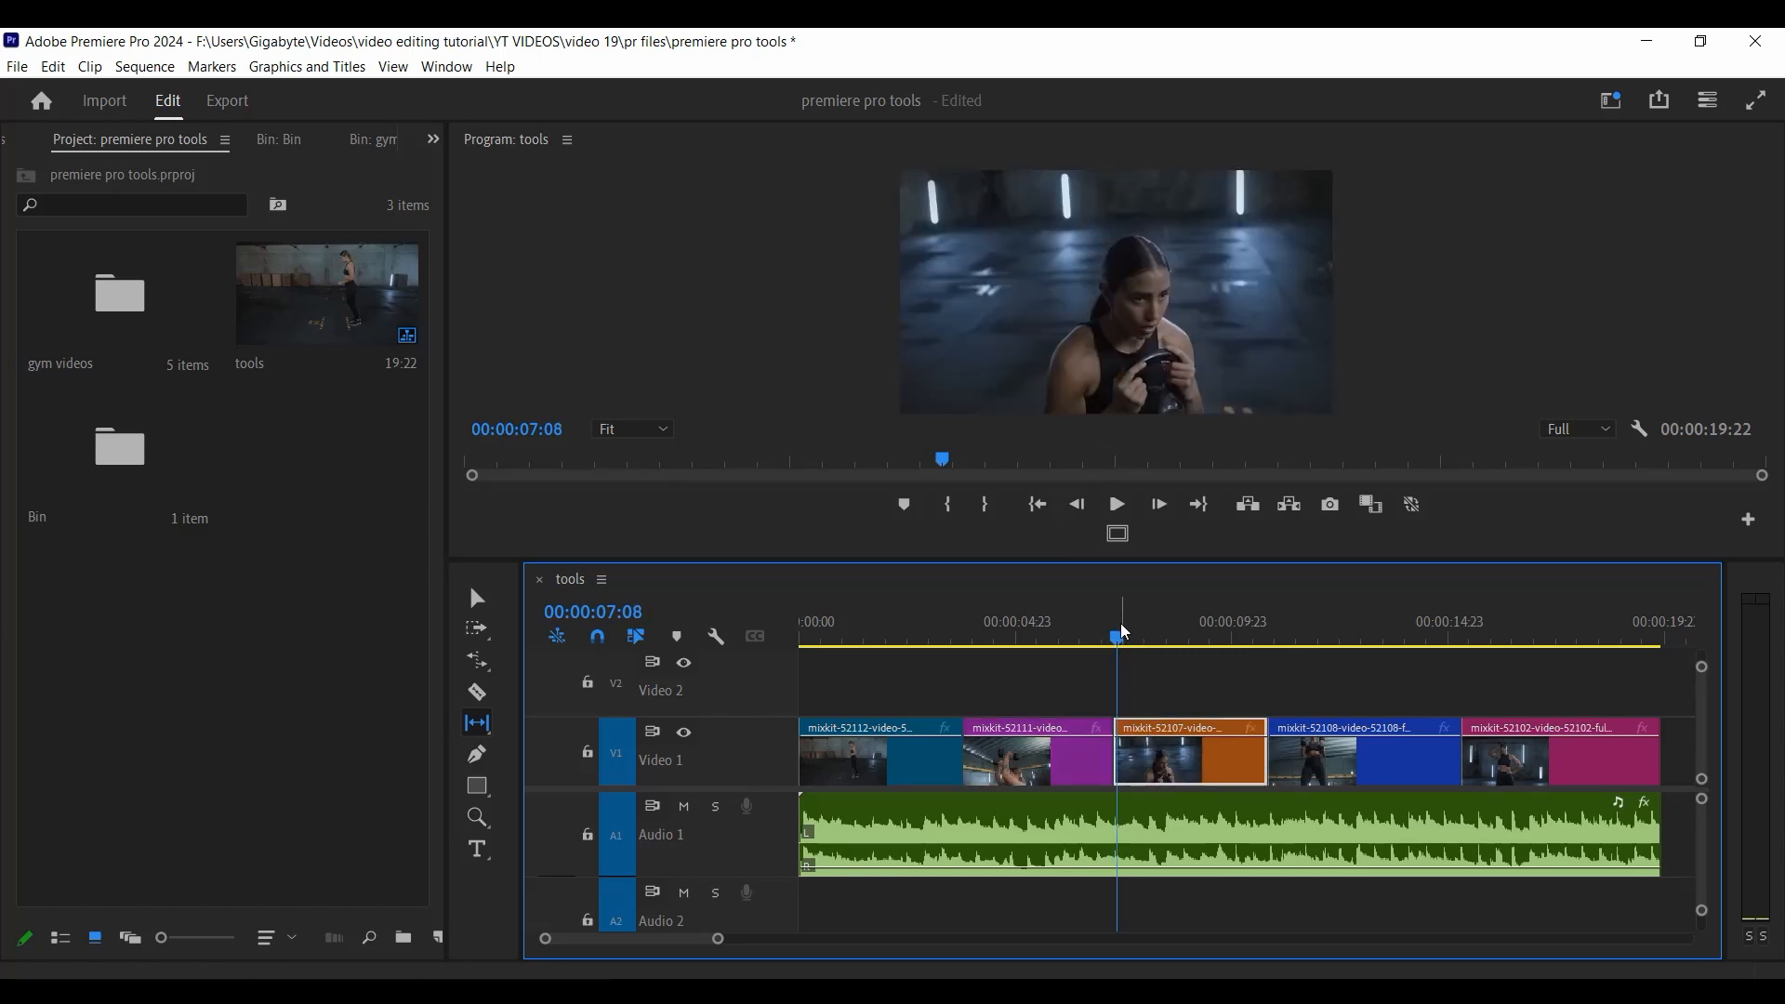
drag(1119, 639, 1265, 674)
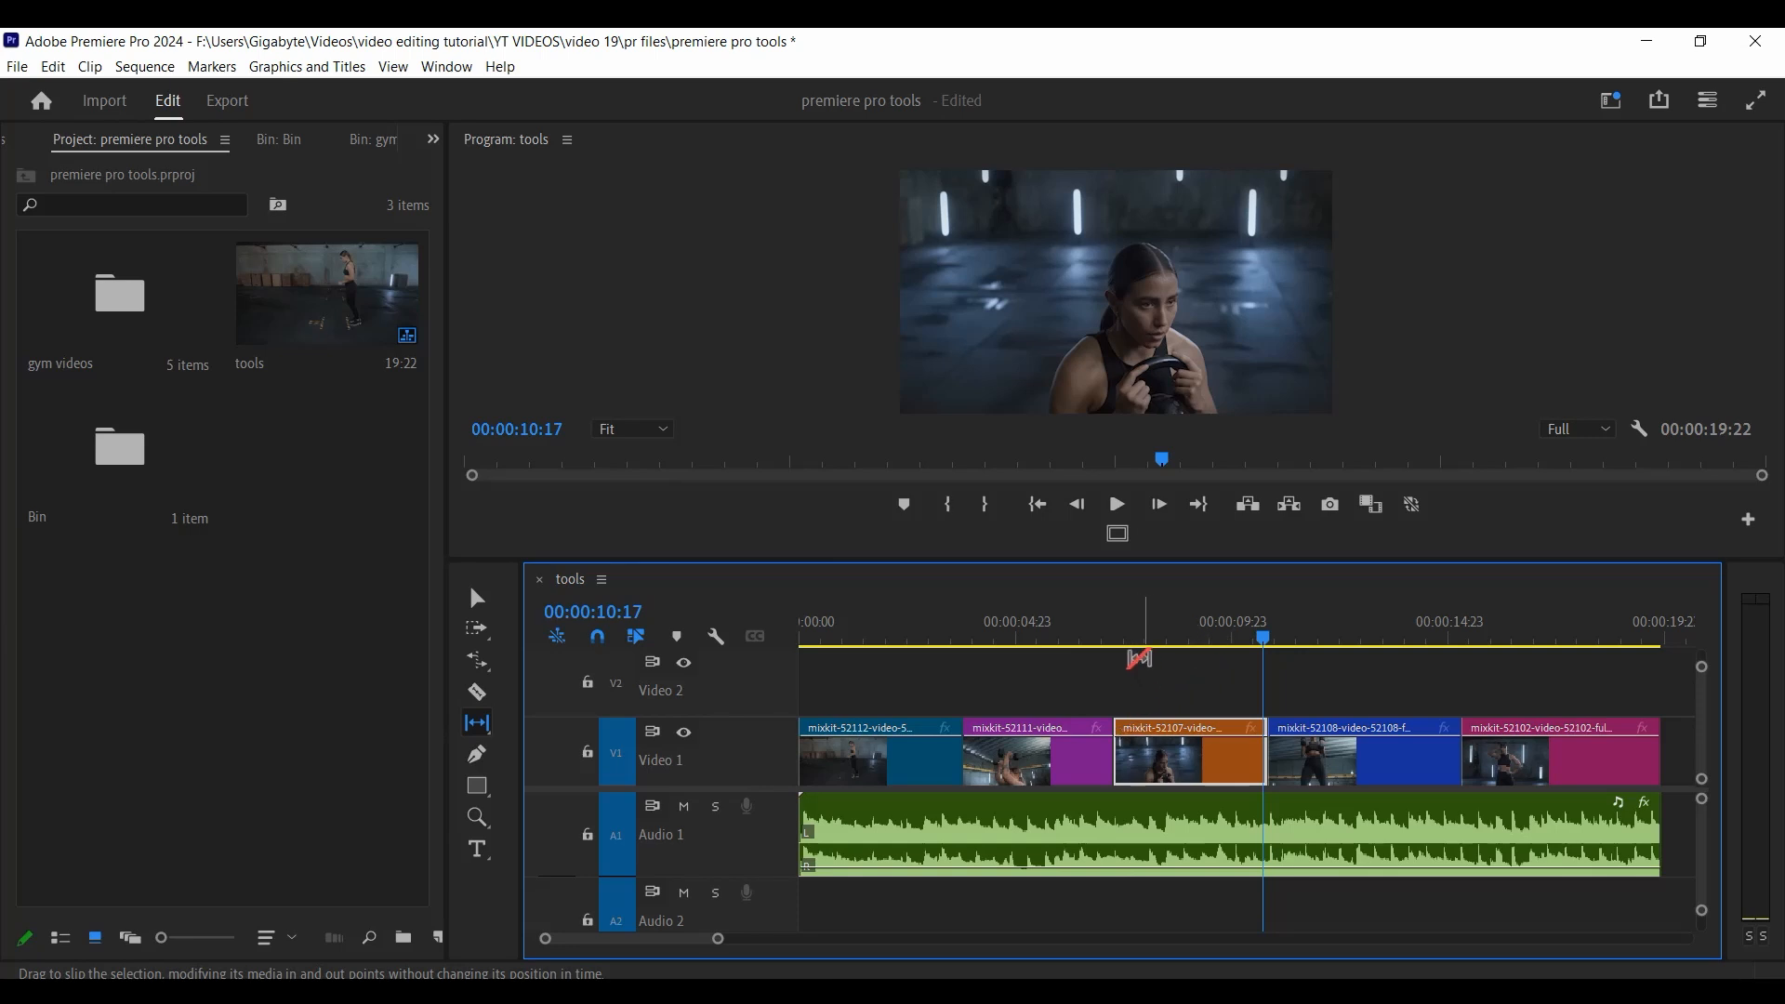
mouse_move(1153, 639)
mouse_down()
mouse_move(1255, 645)
mouse_move(1173, 644)
mouse_up()
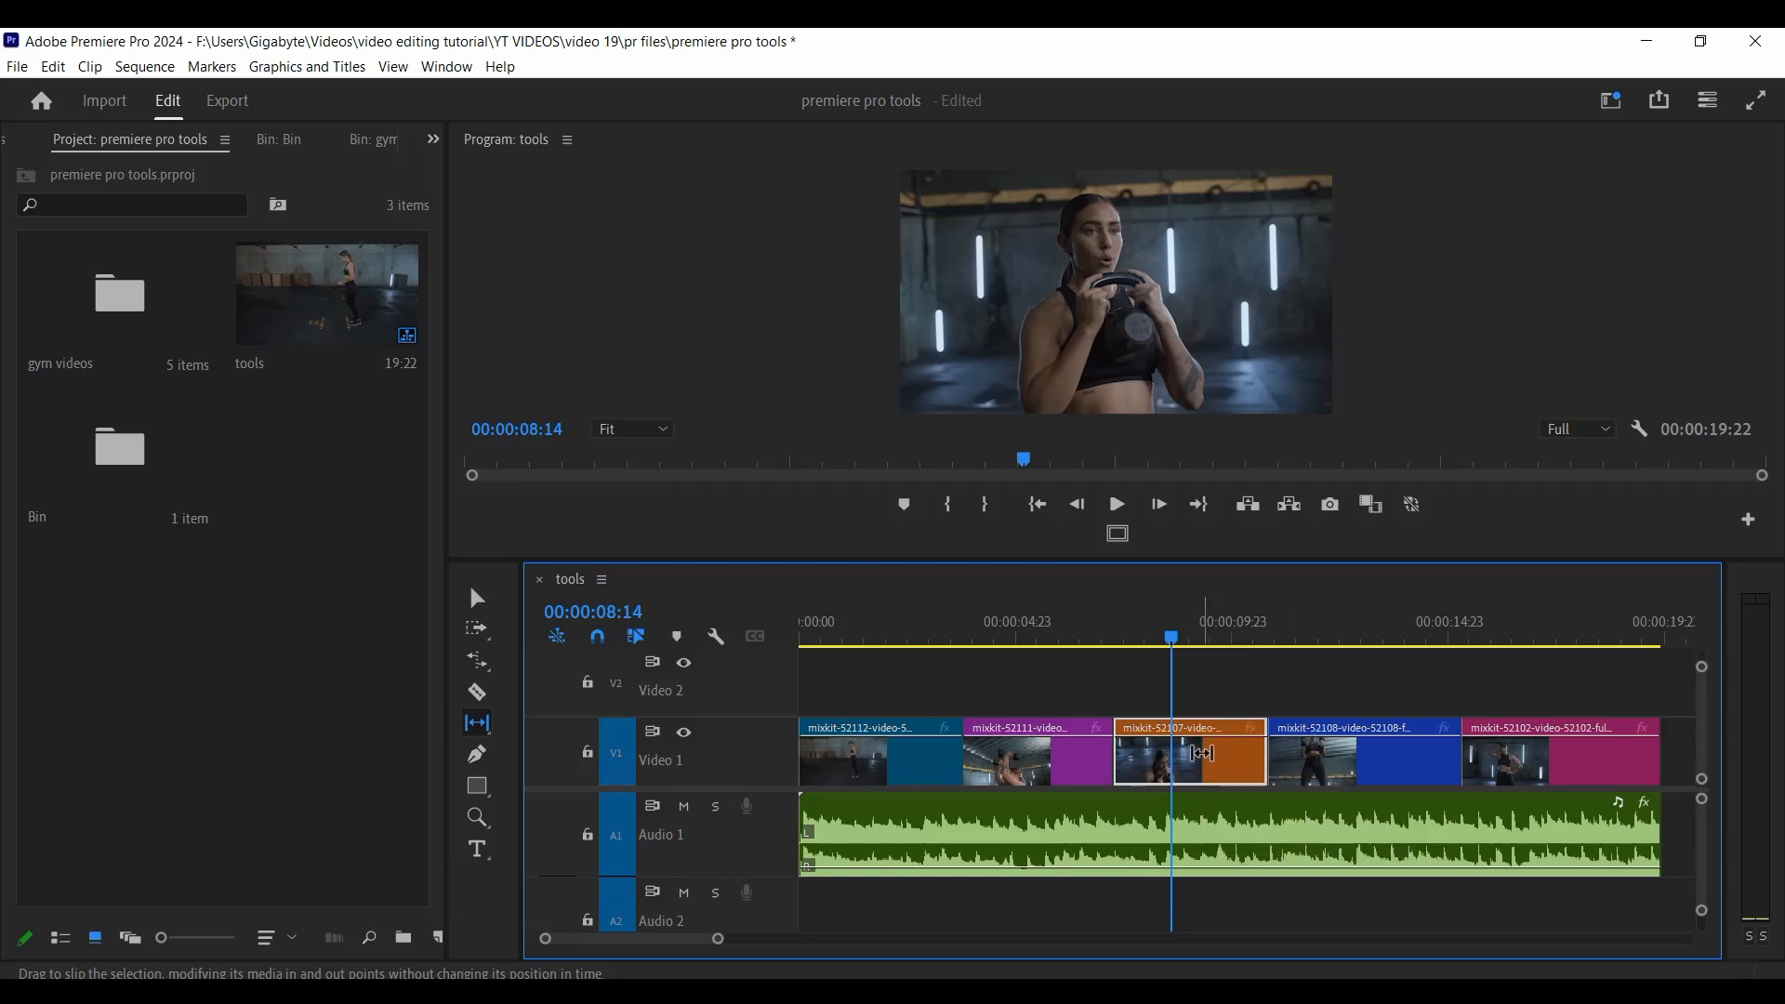
- Slip the third video clip's footage by about -00:00:01:15 within its existing position and scrub through the clip to check it
drag(1199, 753, 1128, 746)
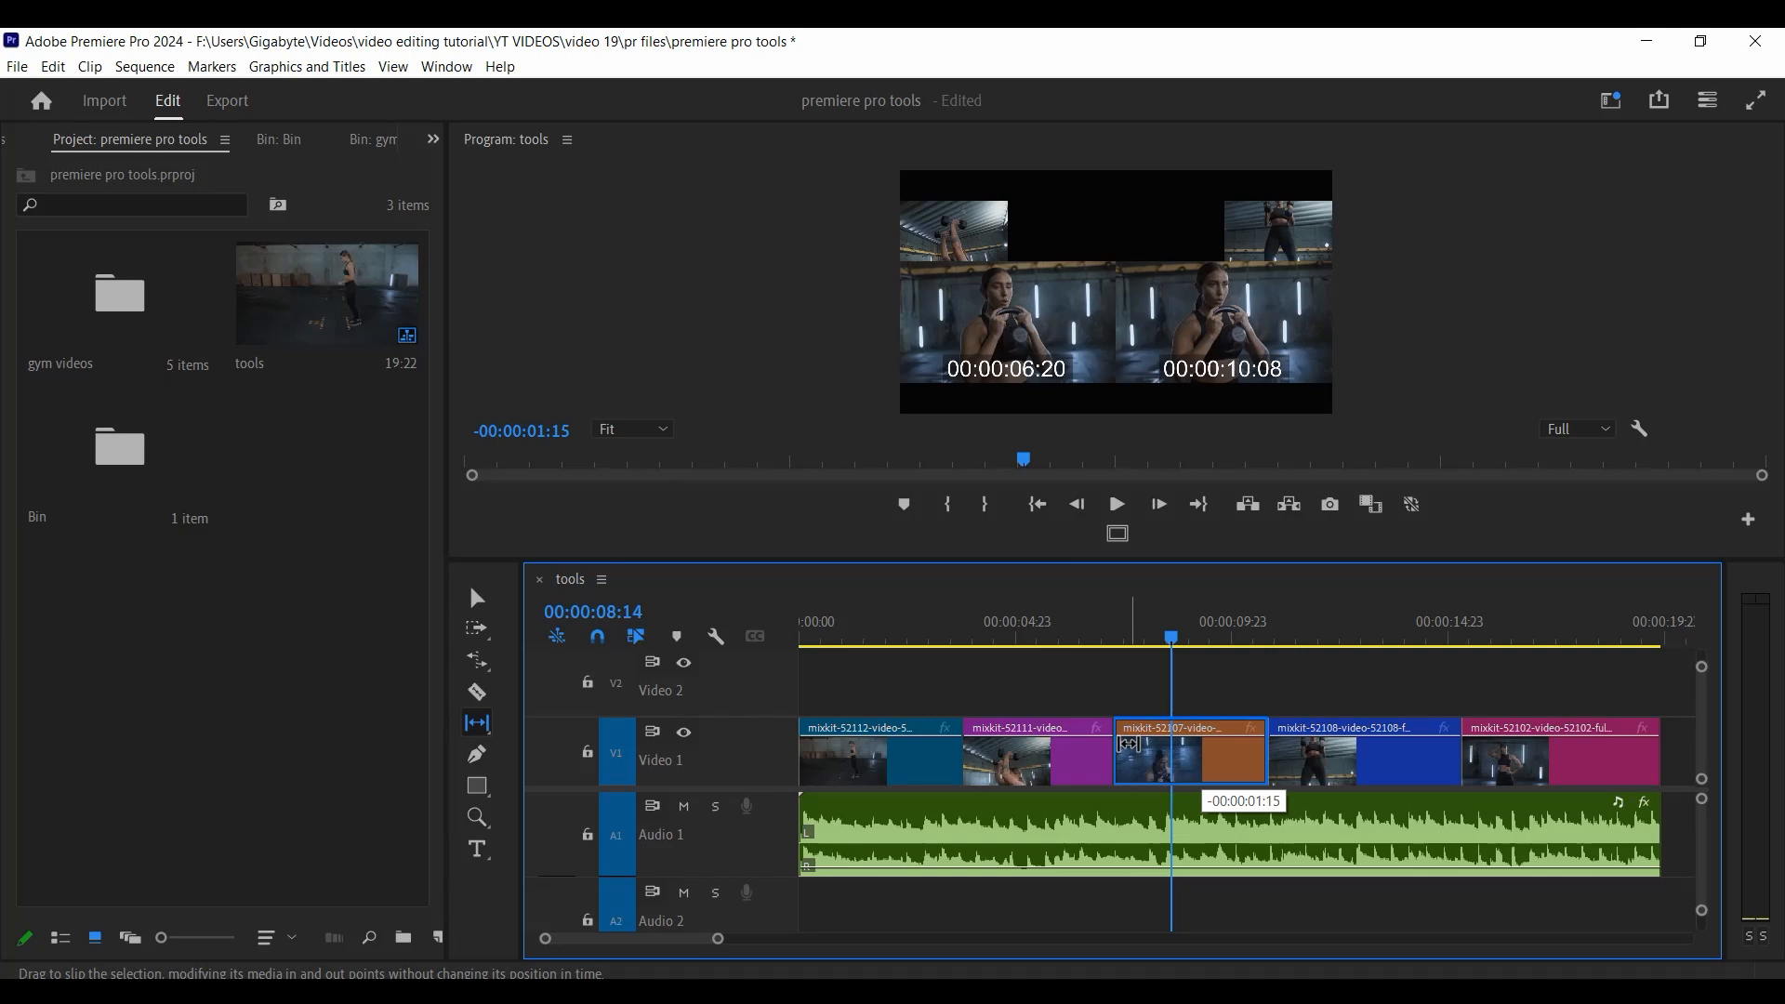
drag(1128, 744, 1129, 744)
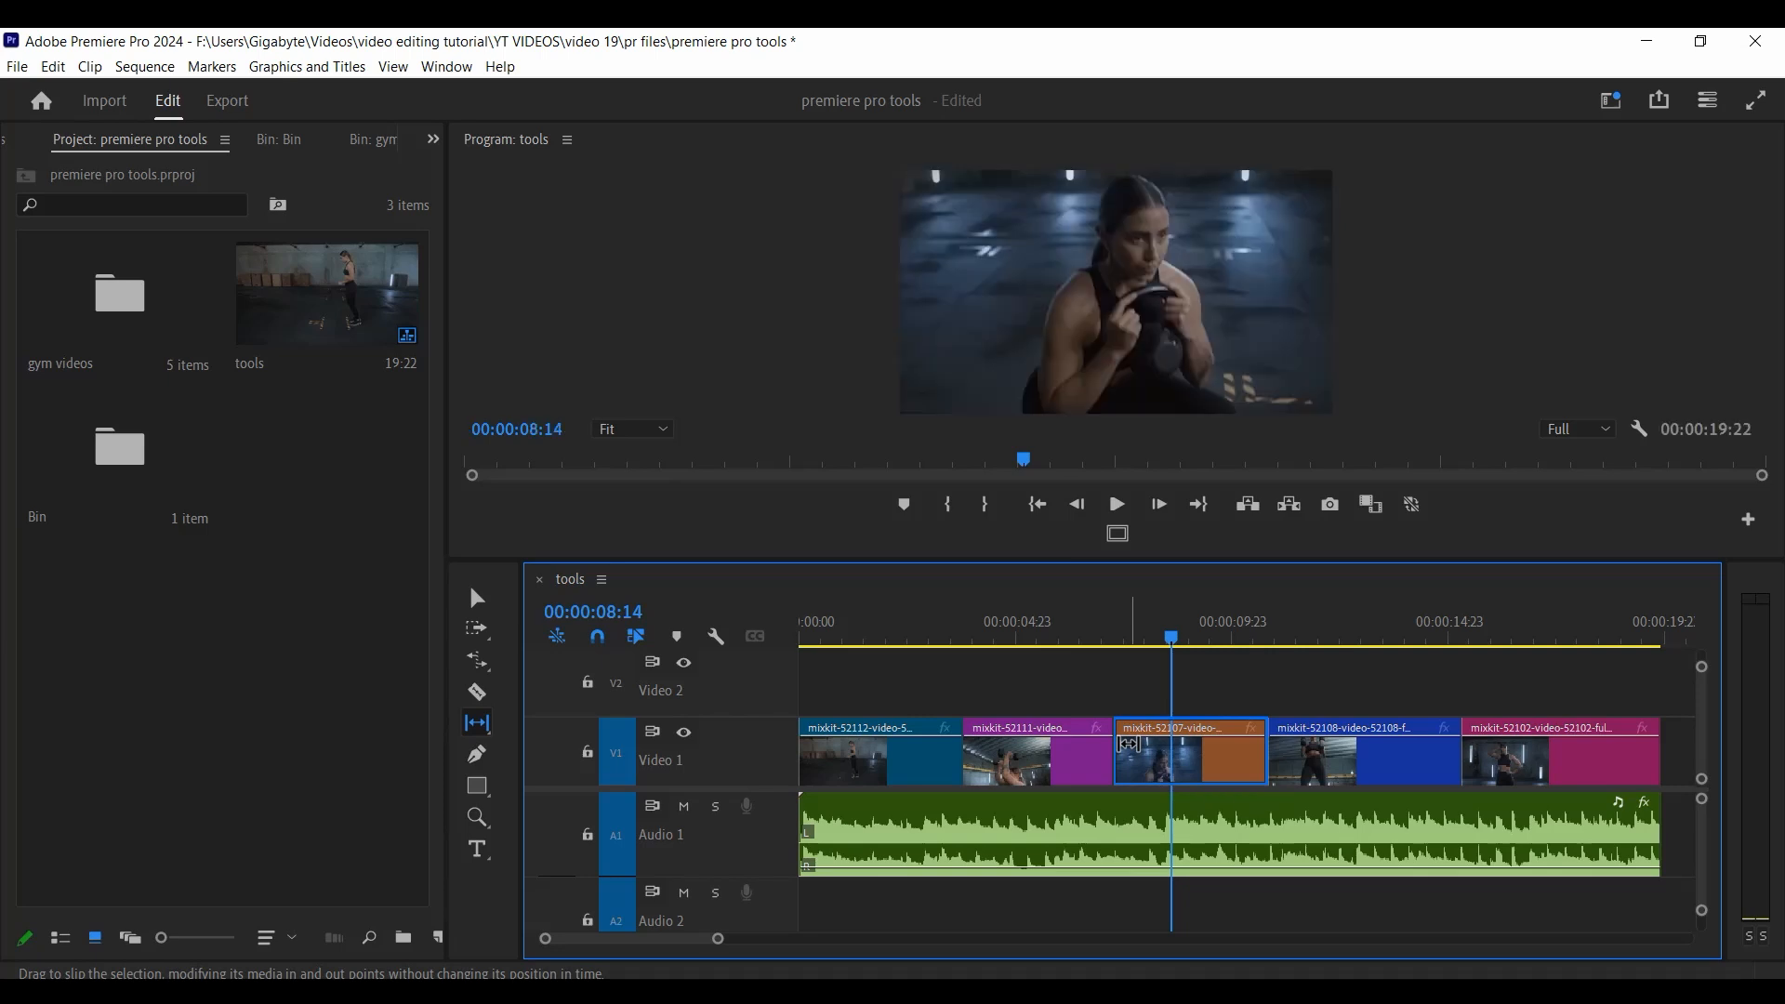
drag(1120, 635, 1264, 644)
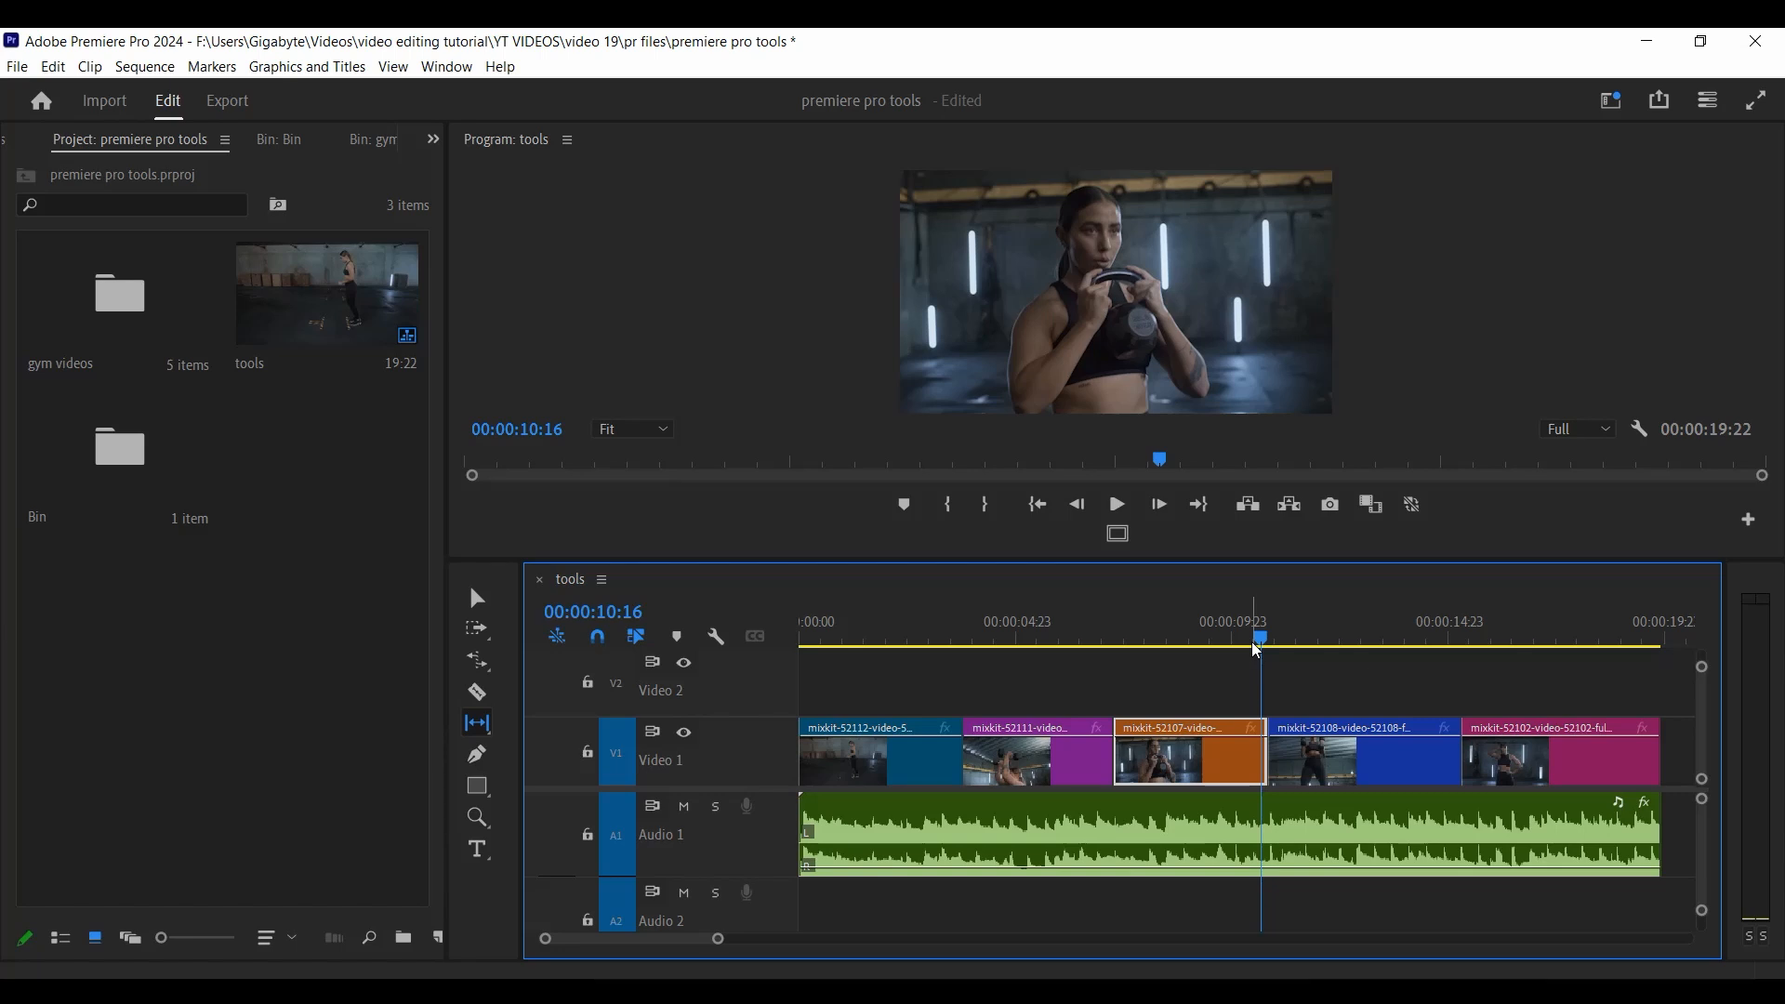
- Use the Slide tool to move the third video clip earlier so it starts at the playhead at 00:00:05:16
click(477, 723)
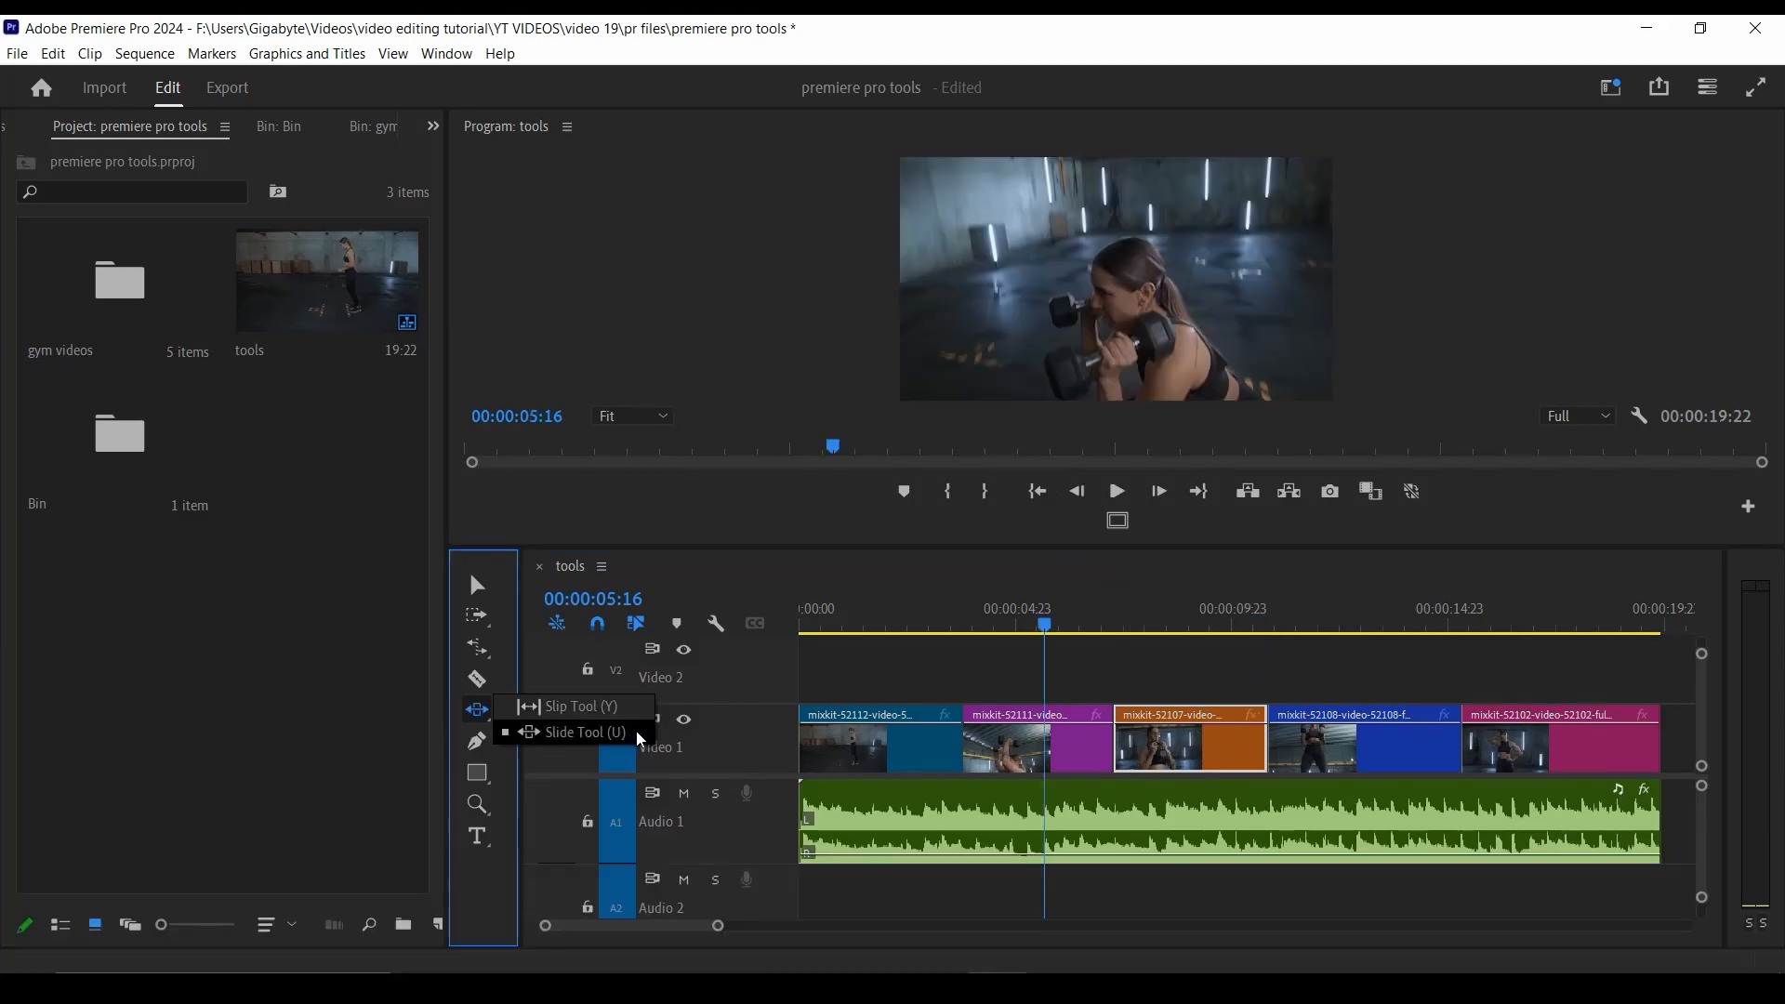
click(637, 733)
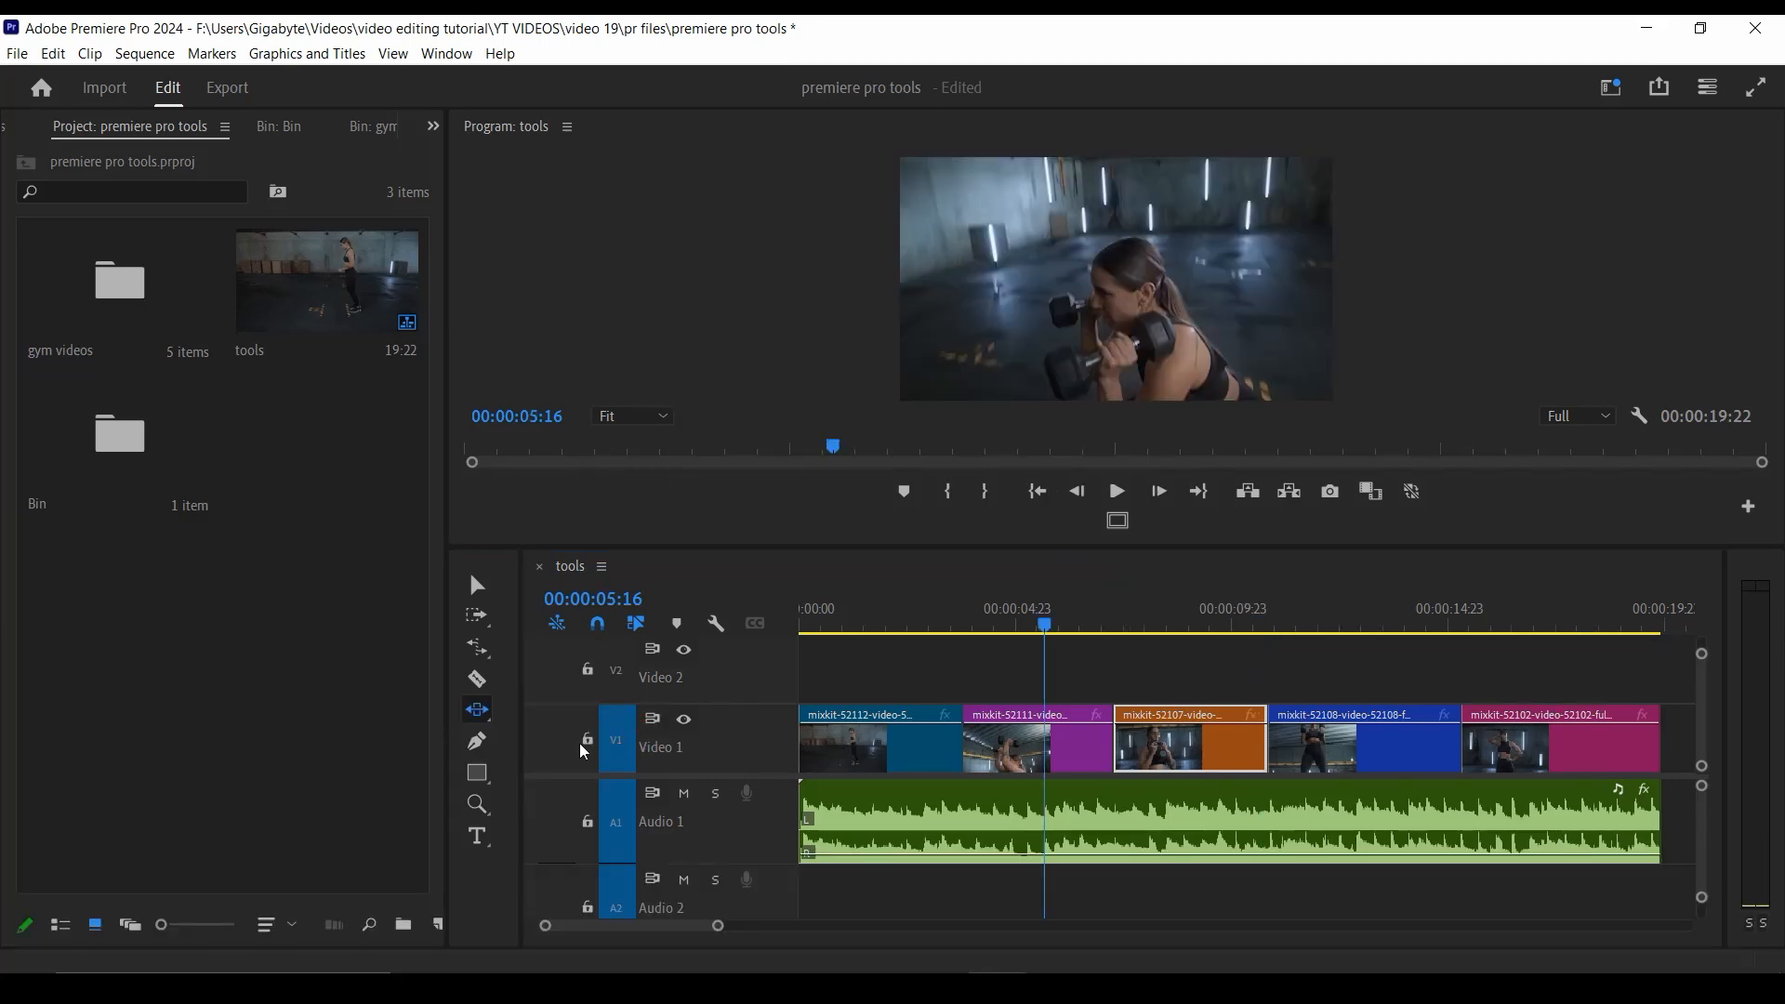
click(484, 715)
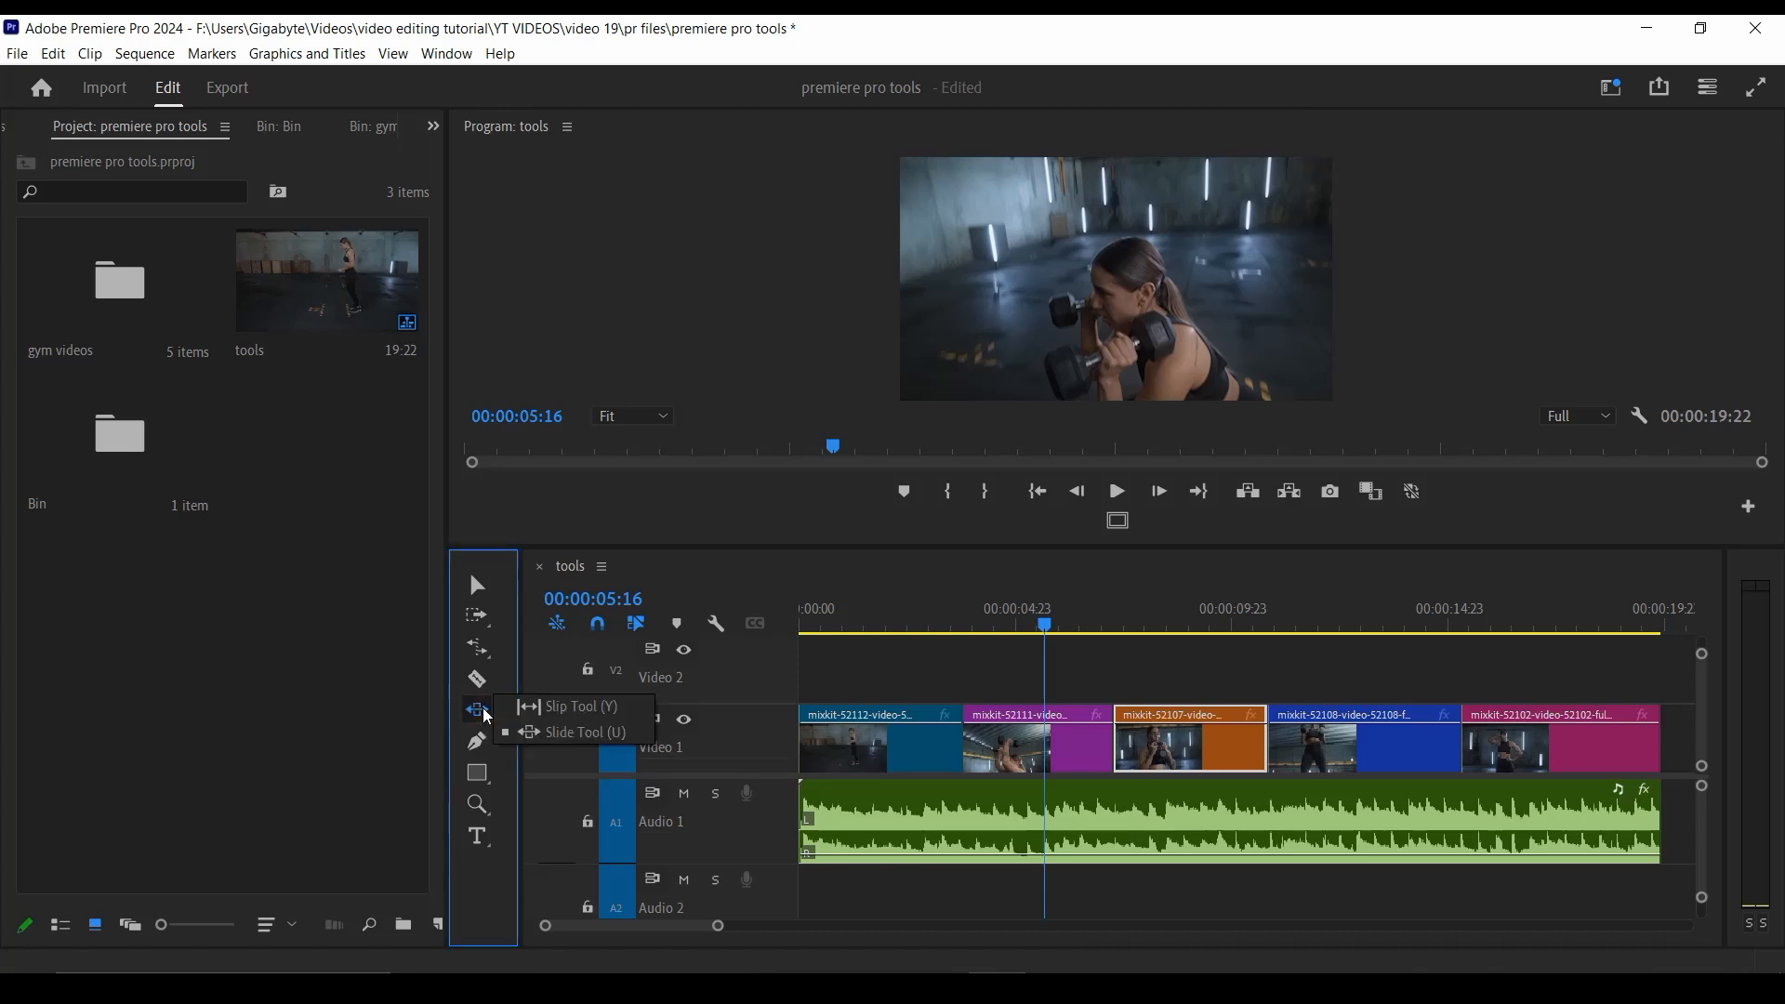
click(575, 731)
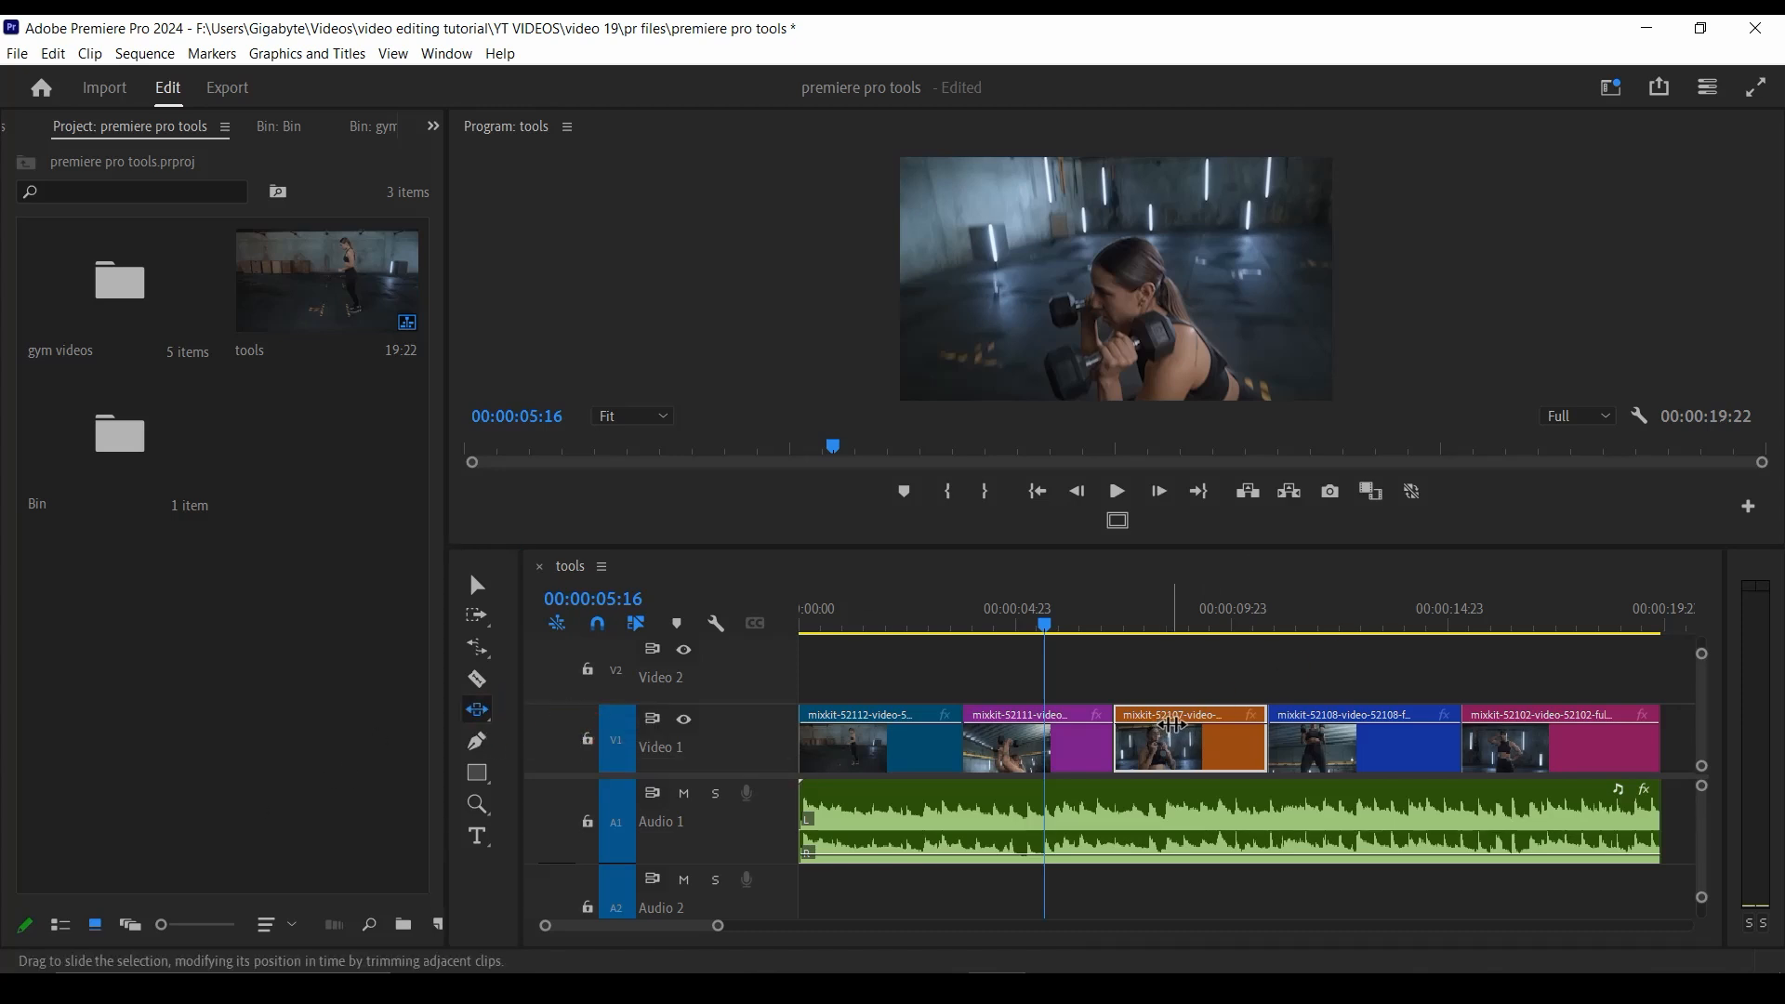
mouse_move(1177, 721)
mouse_down()
mouse_move(1303, 718)
mouse_move(1150, 716)
mouse_up()
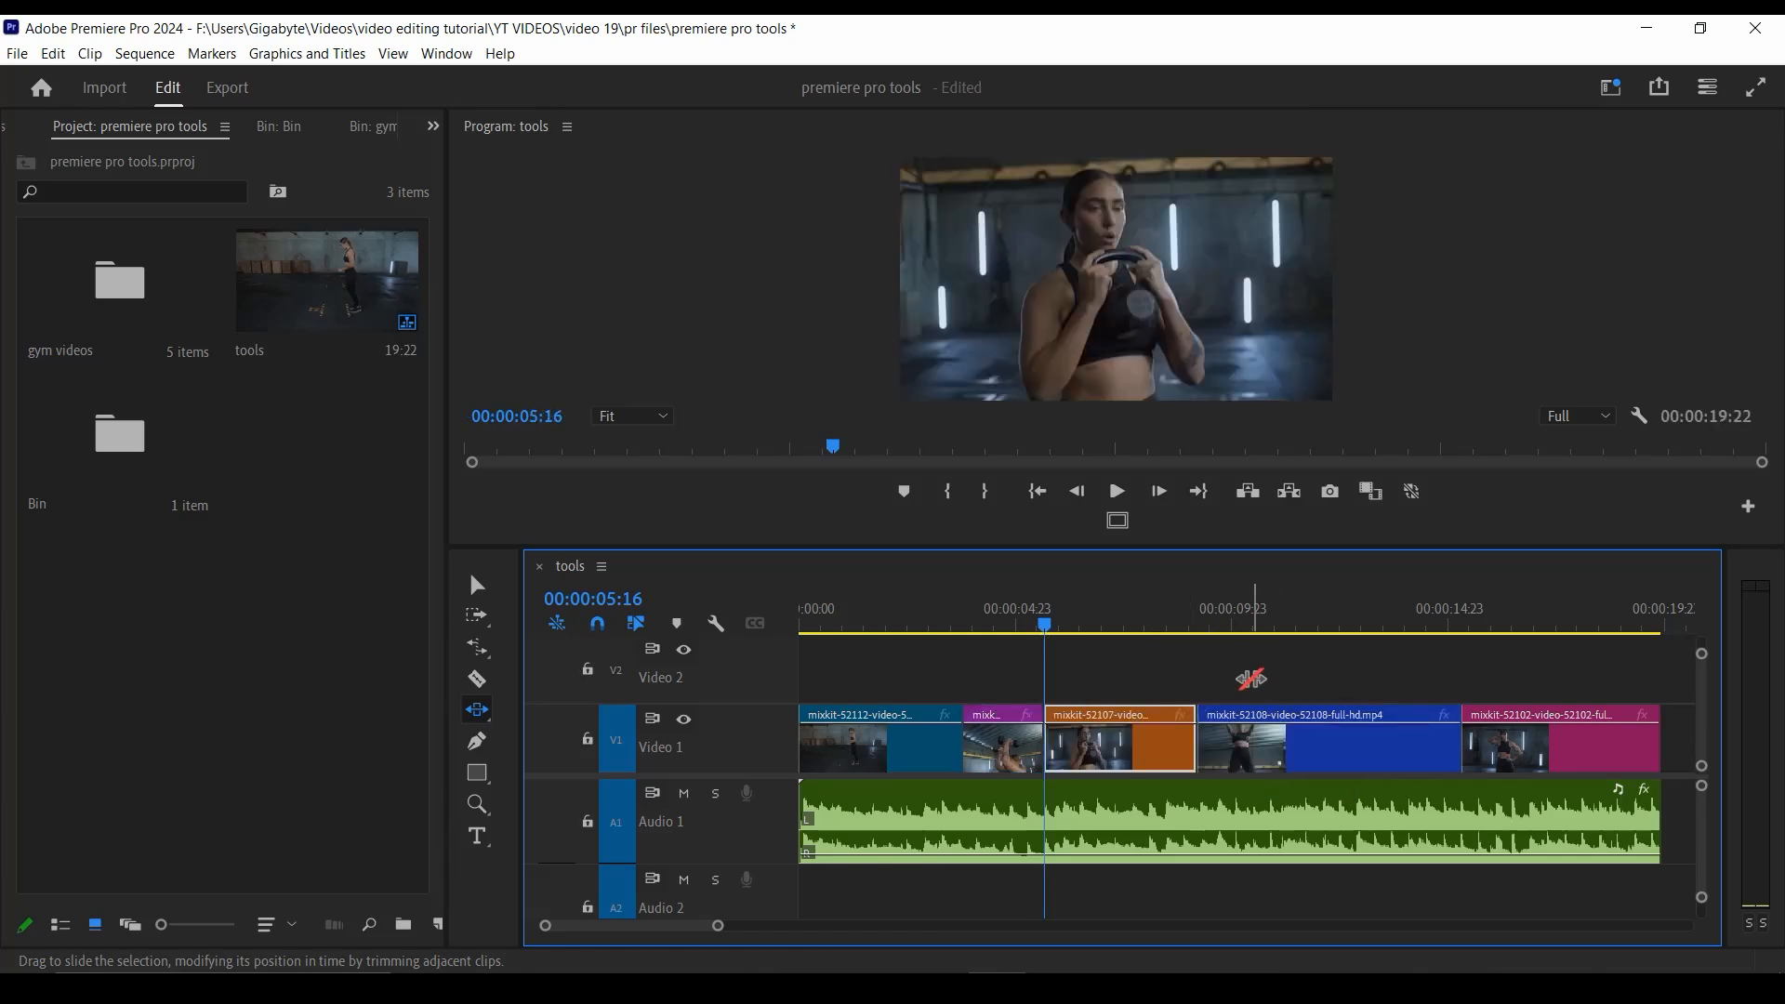
- Slide the third video clip later, lengthening the second clip and shortening the fourth, and select the neighbouring clips to compare them
click(1295, 714)
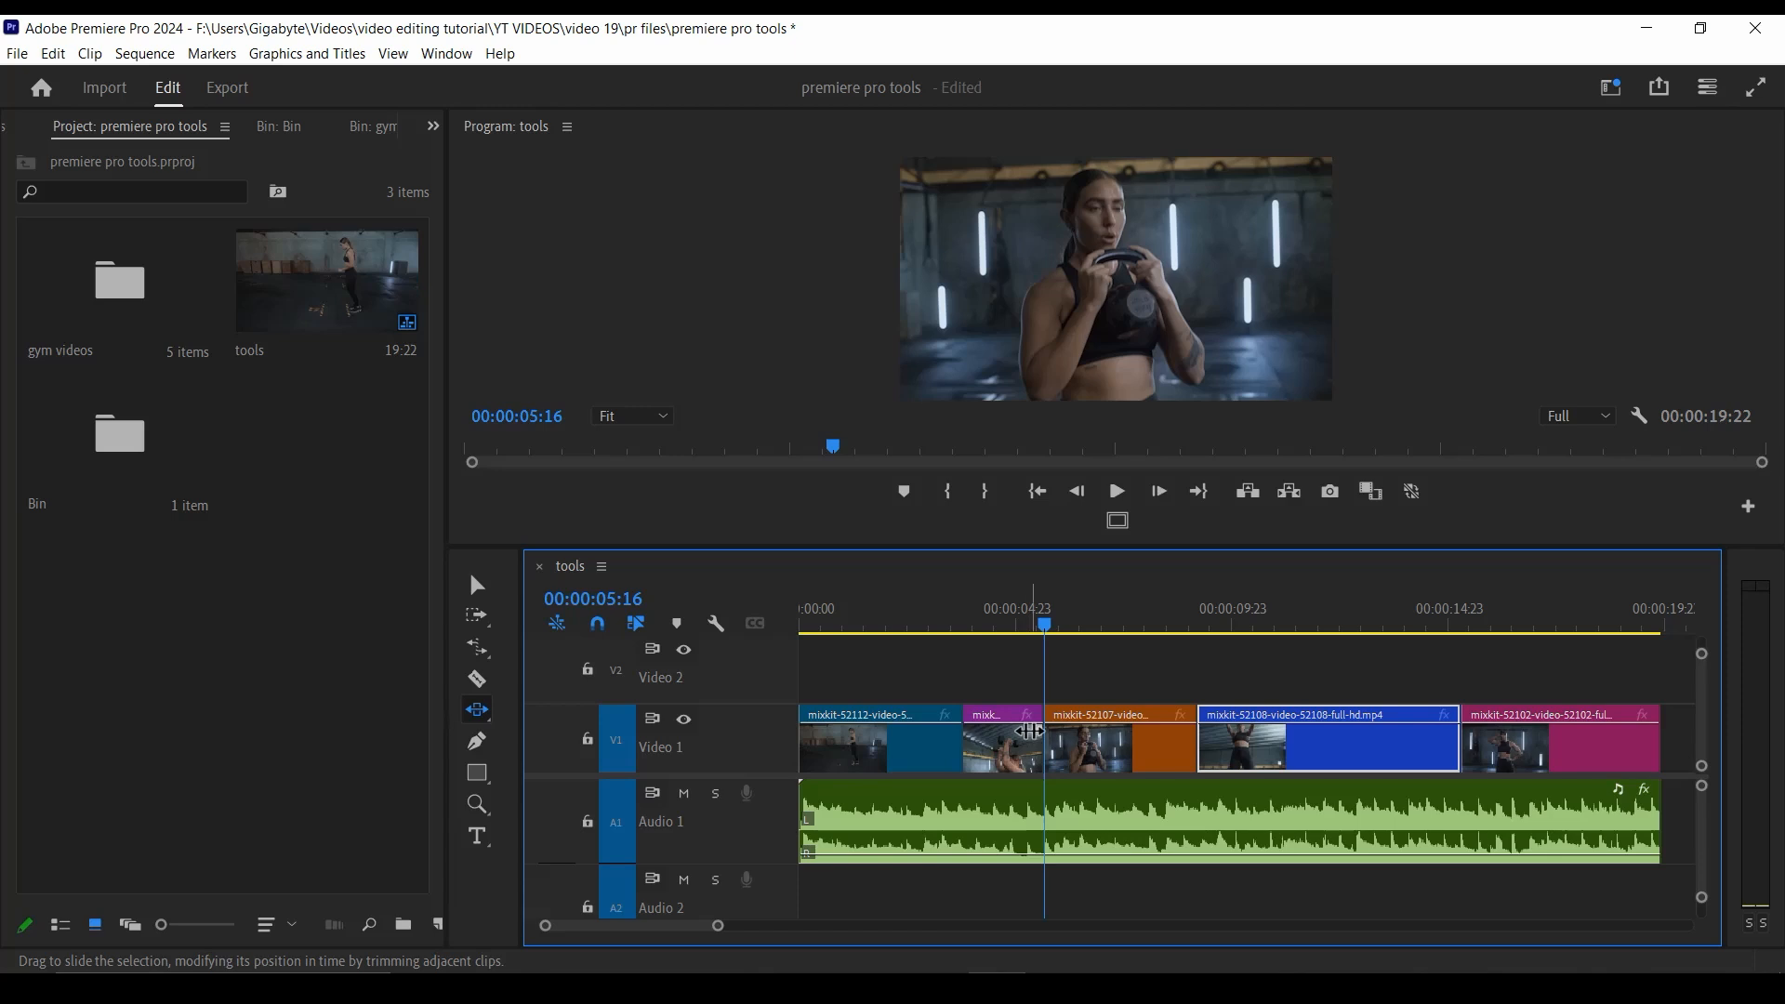
click(1097, 748)
drag(1109, 749, 1203, 733)
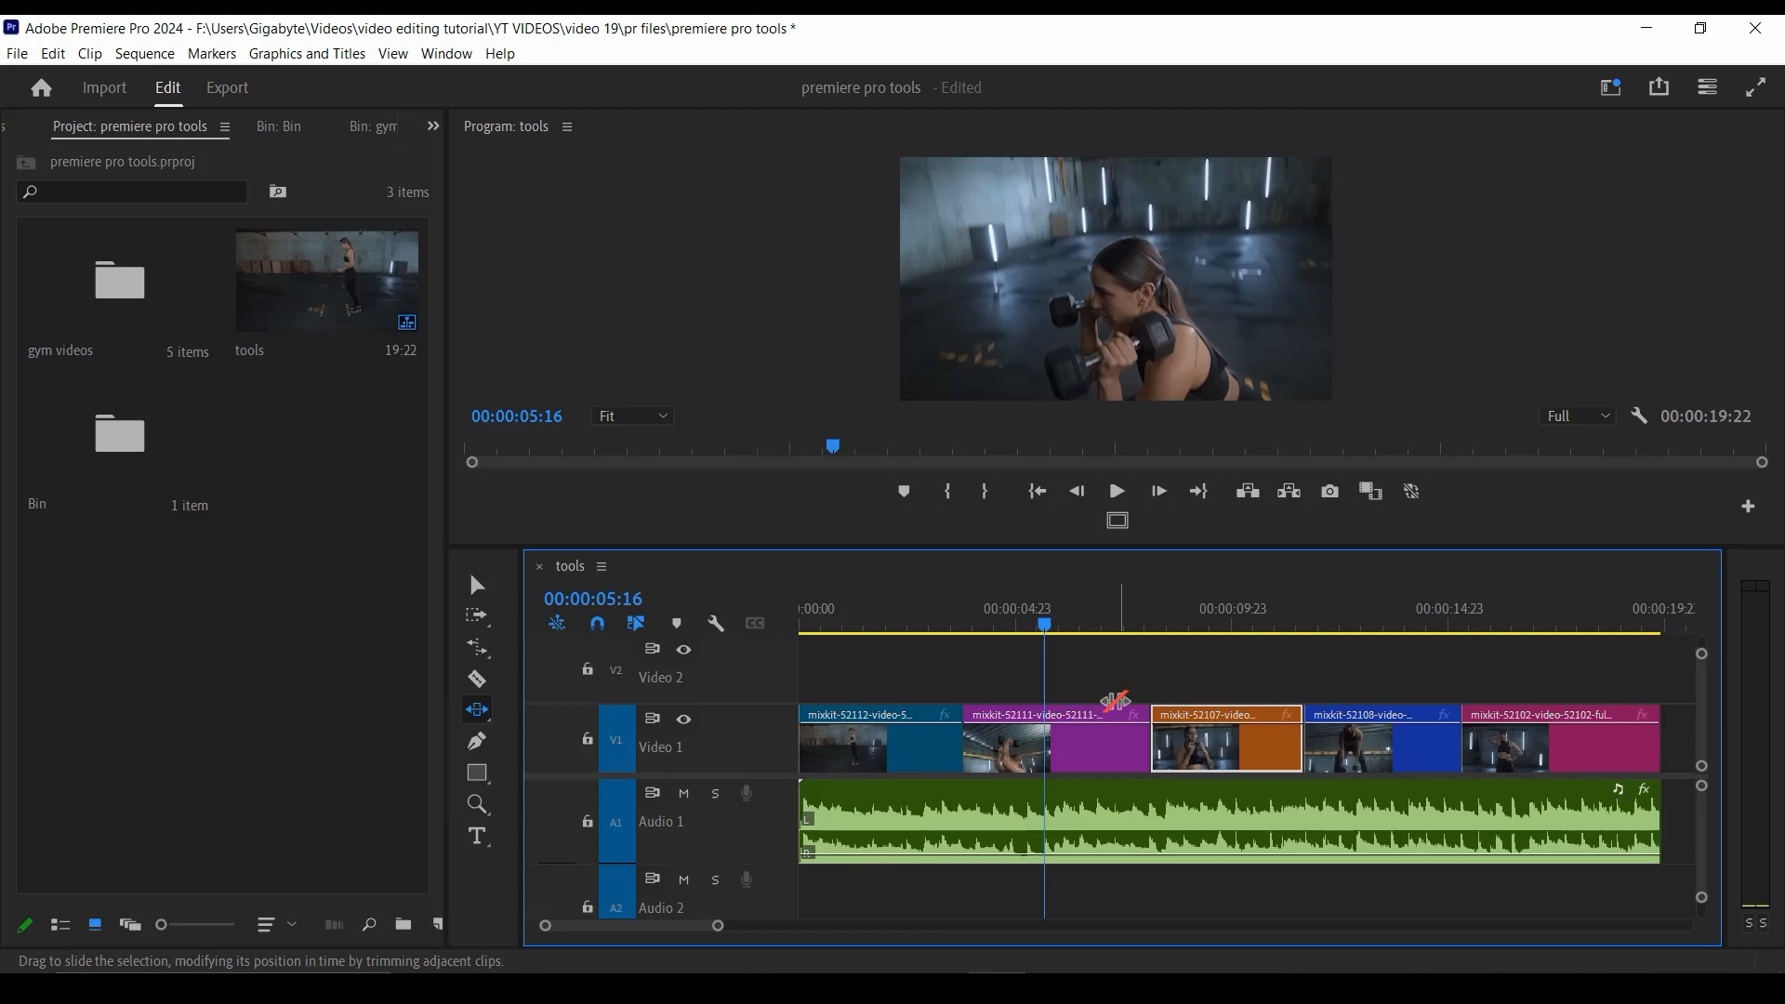
click(1105, 716)
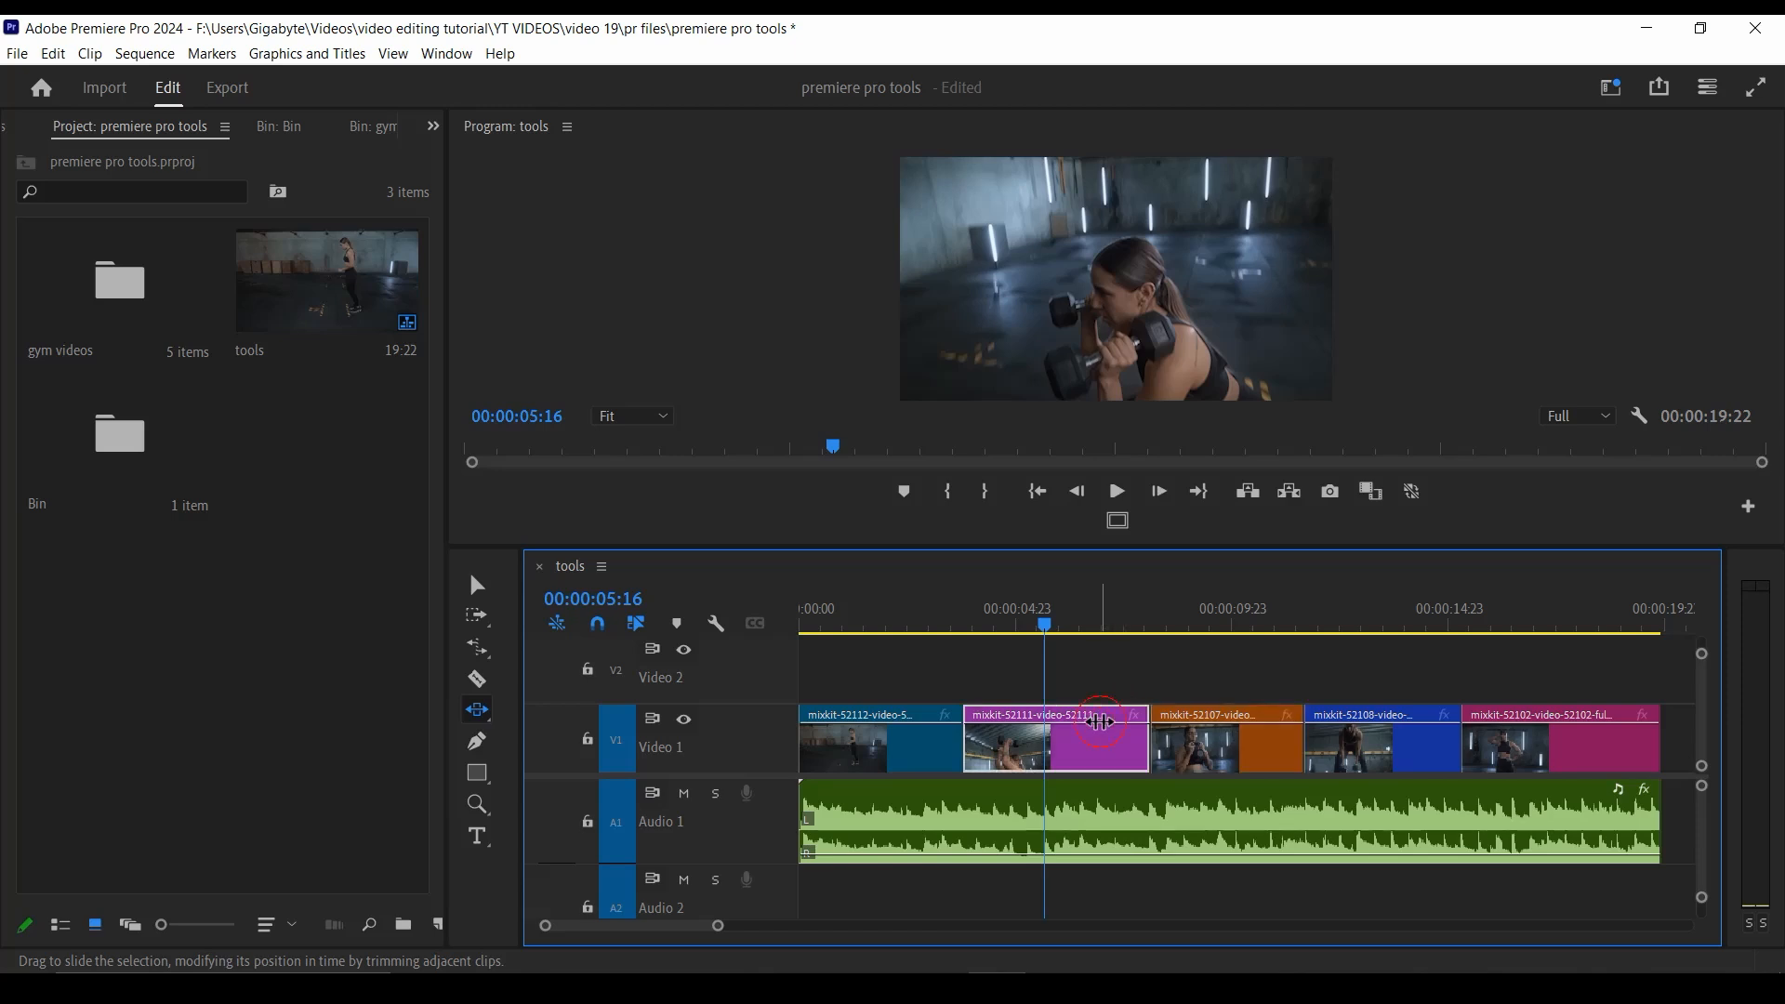
click(1358, 708)
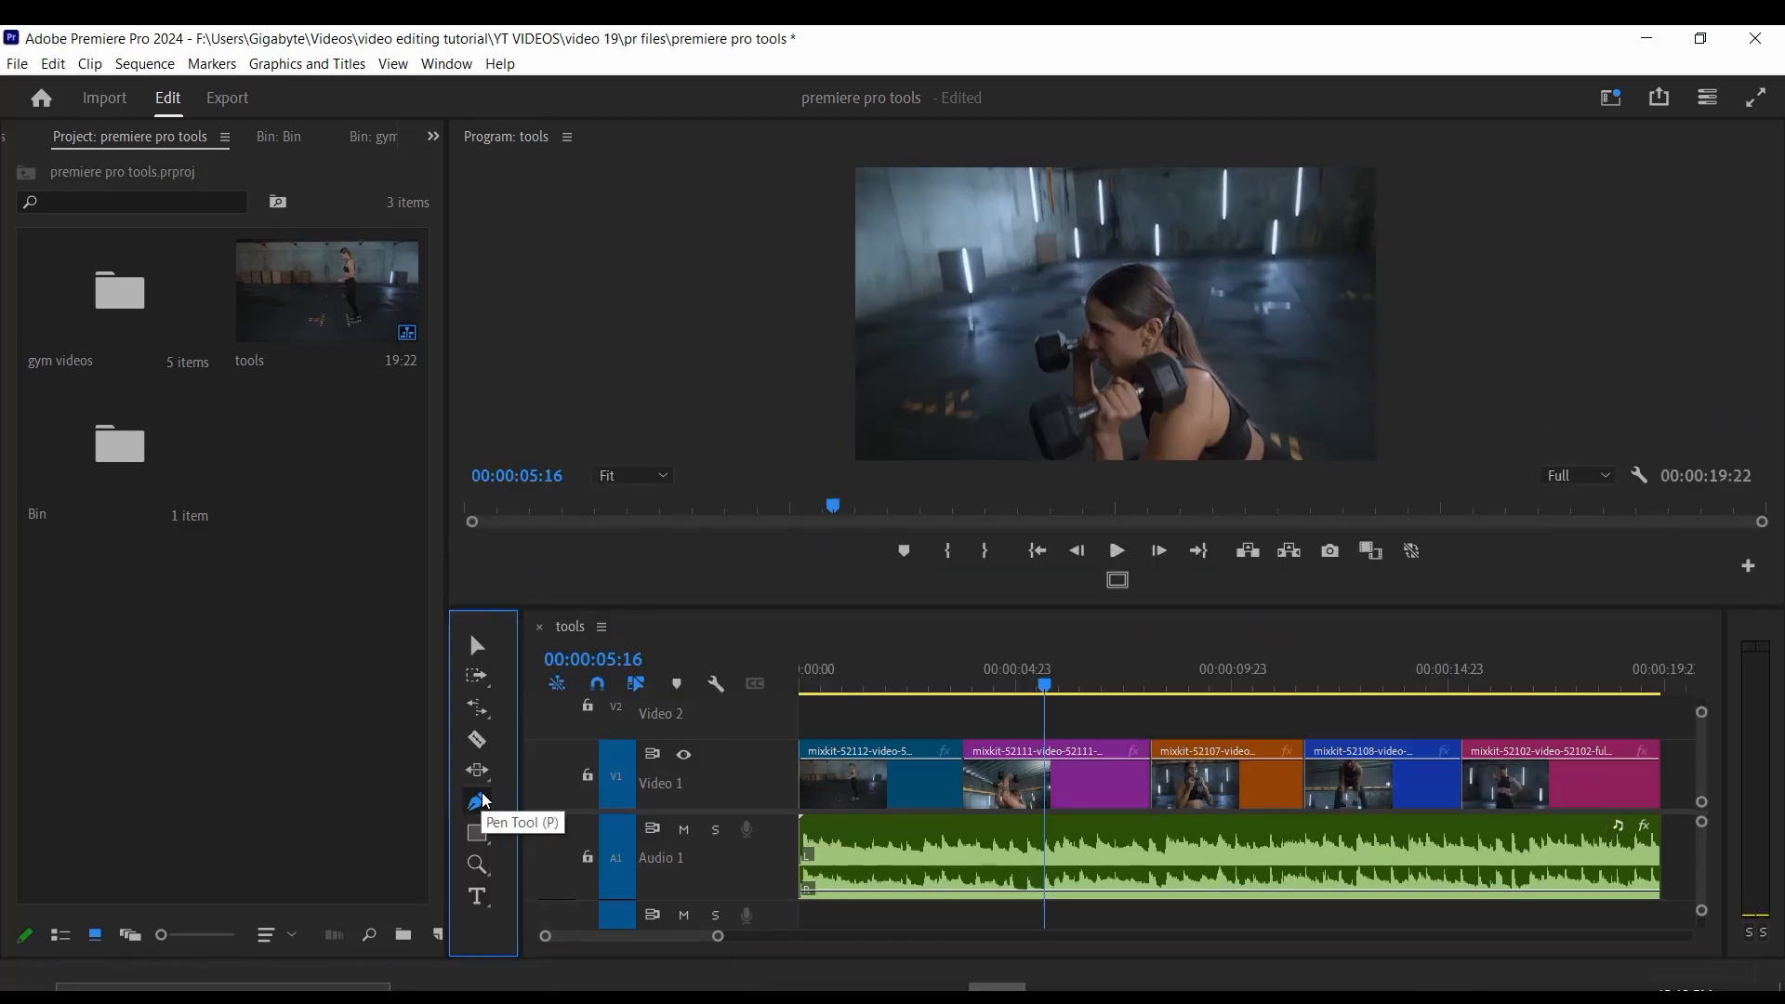
- Draw a closed five-point shape over the middle of the program picture at 00:00:05:16 with the Pen tool
click(477, 741)
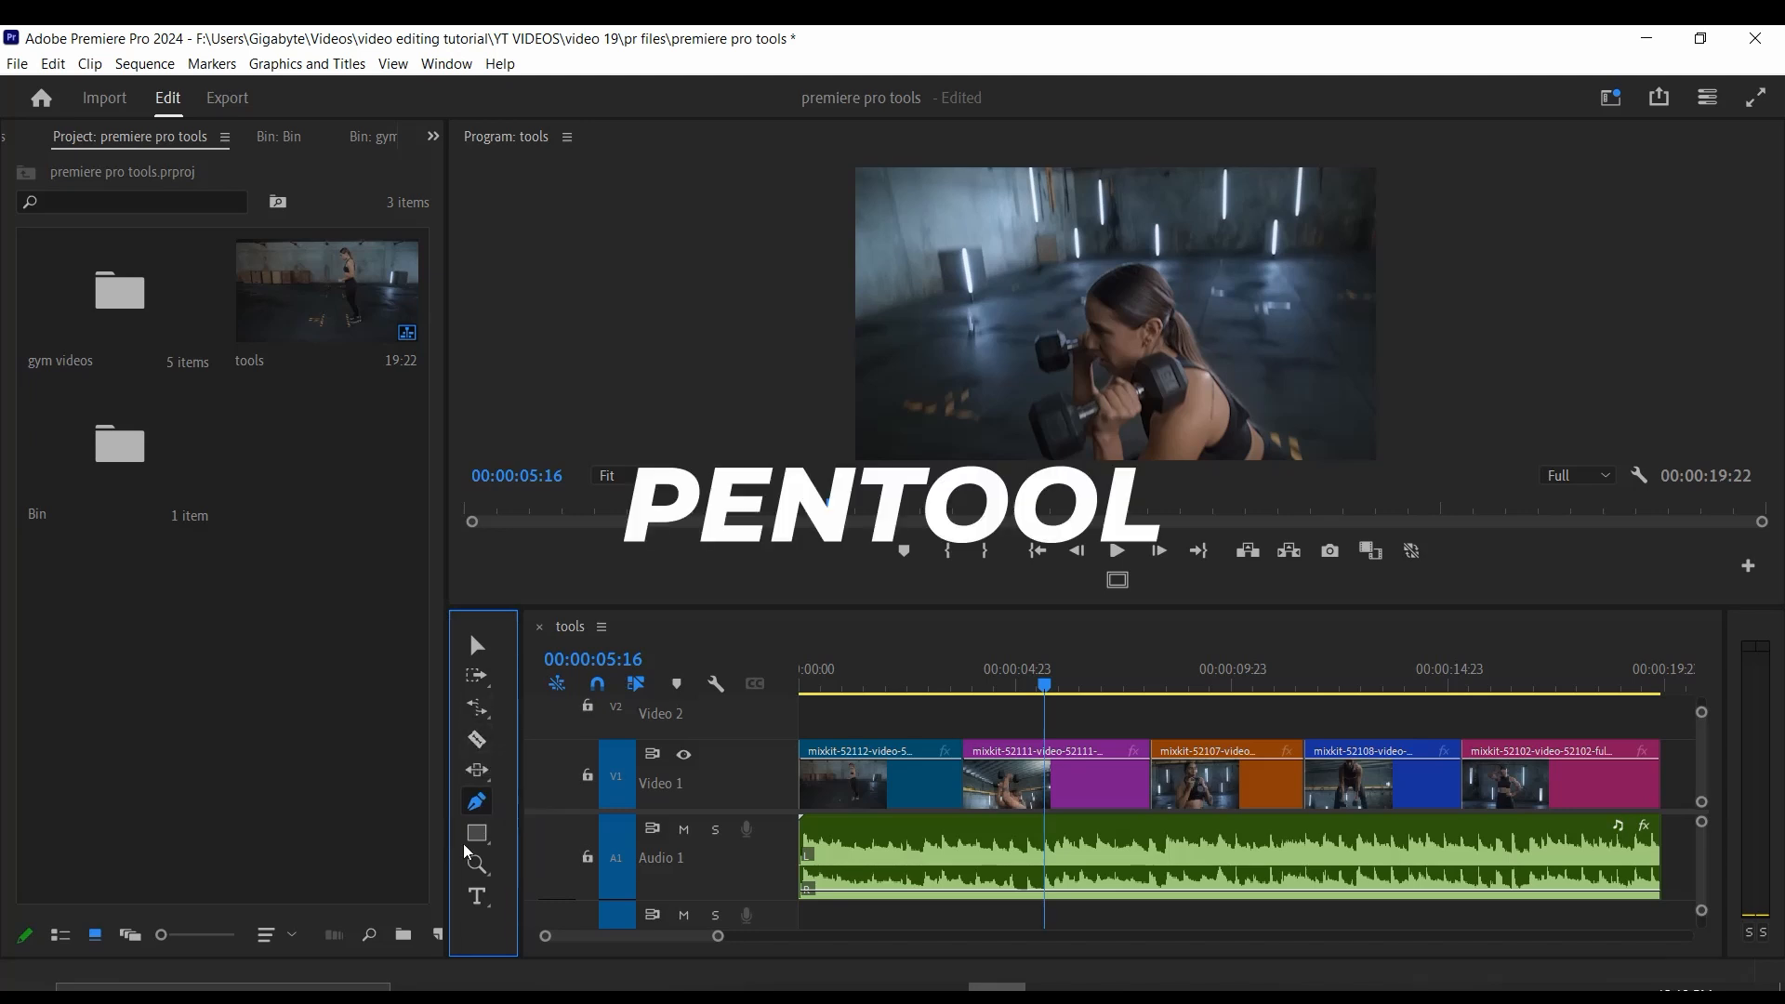
click(477, 795)
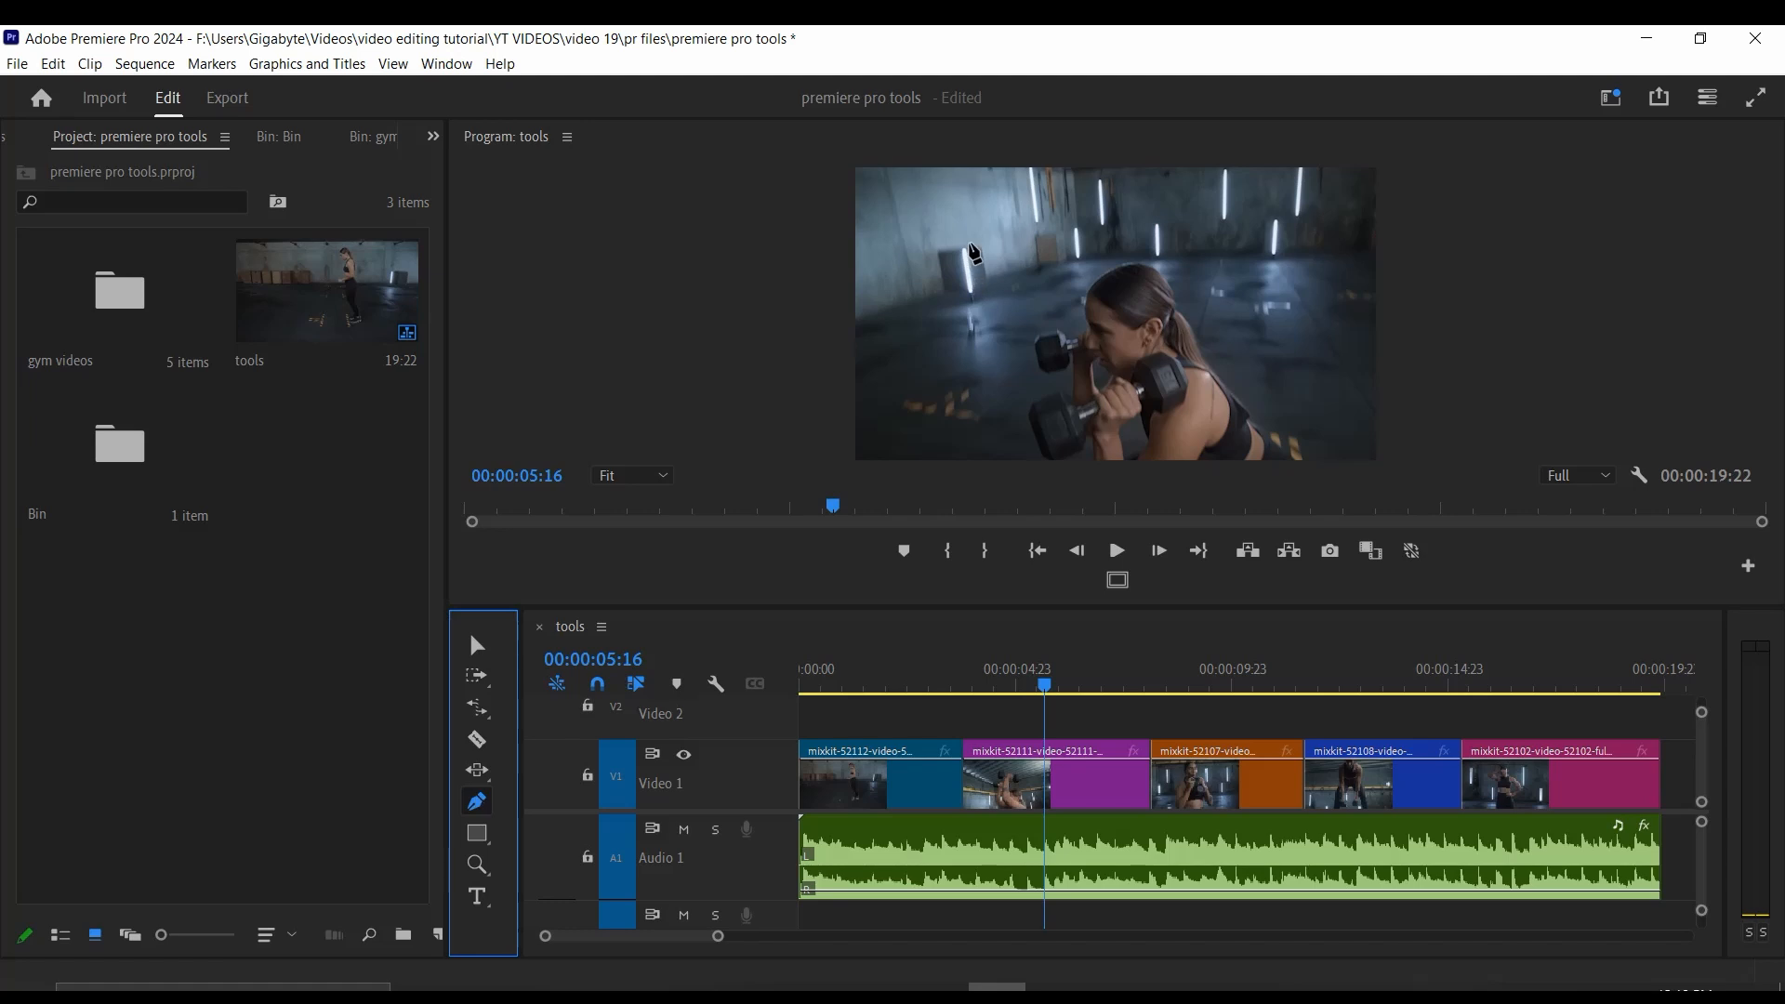
click(968, 240)
click(942, 362)
click(1084, 418)
click(1335, 346)
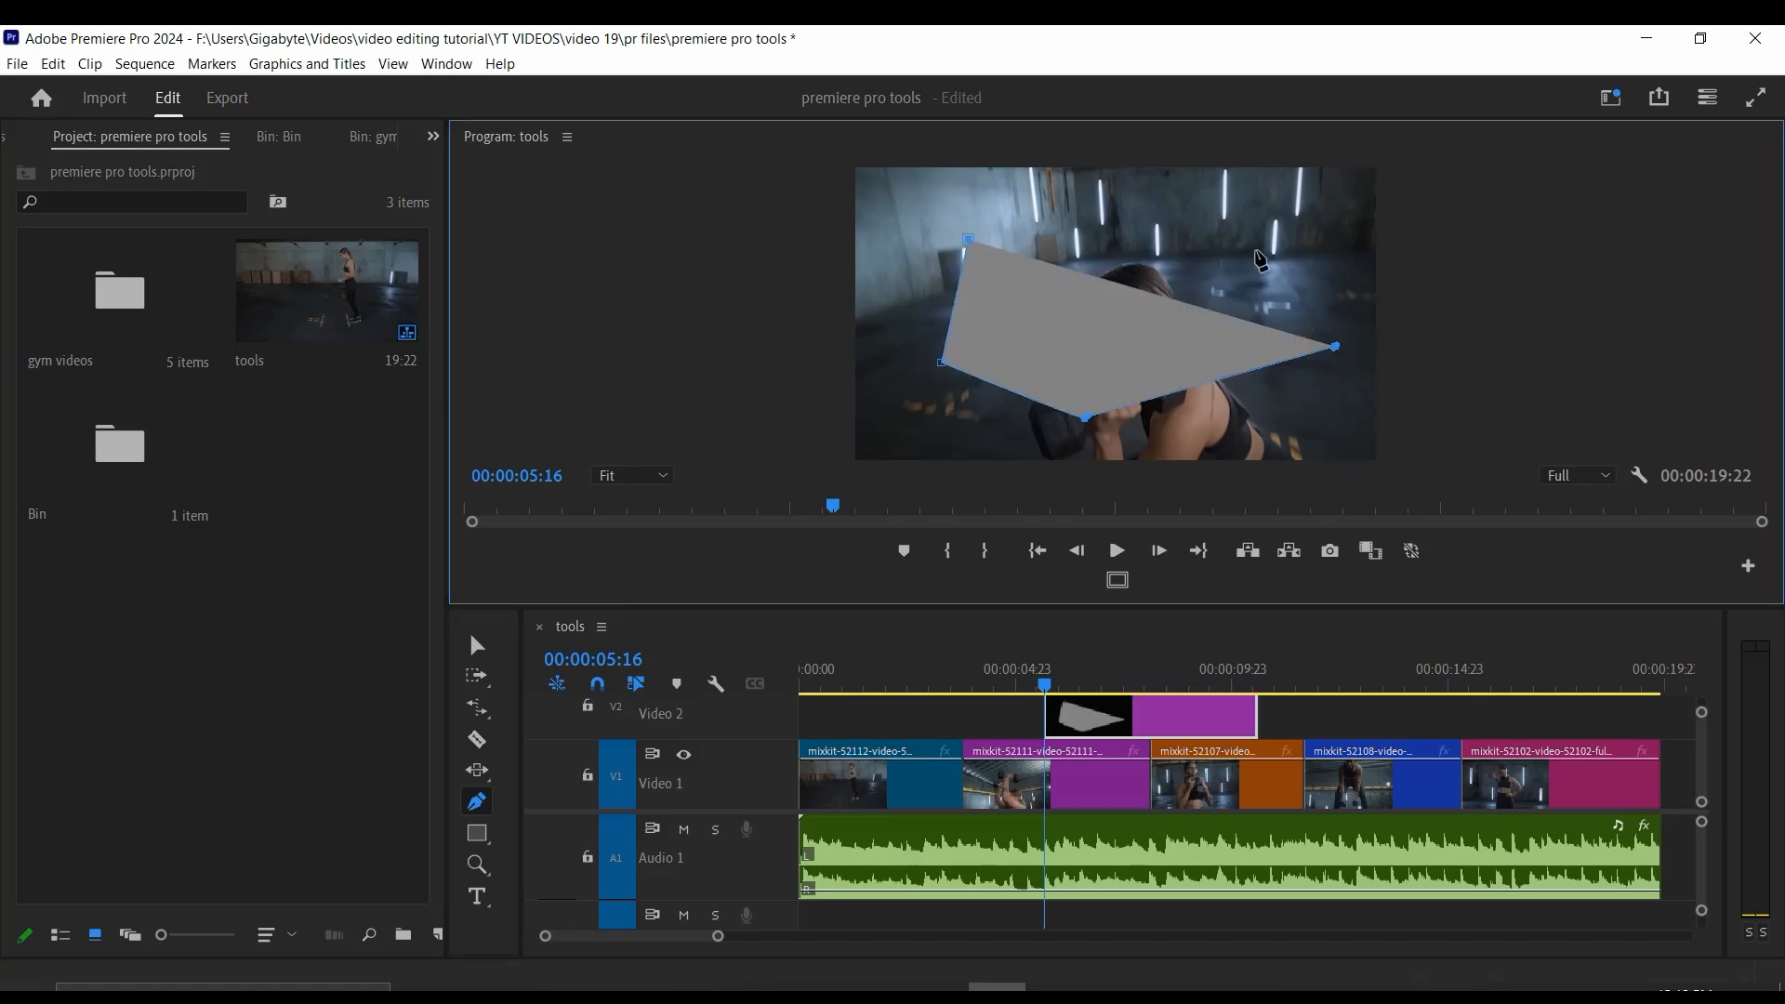
click(1211, 229)
click(970, 241)
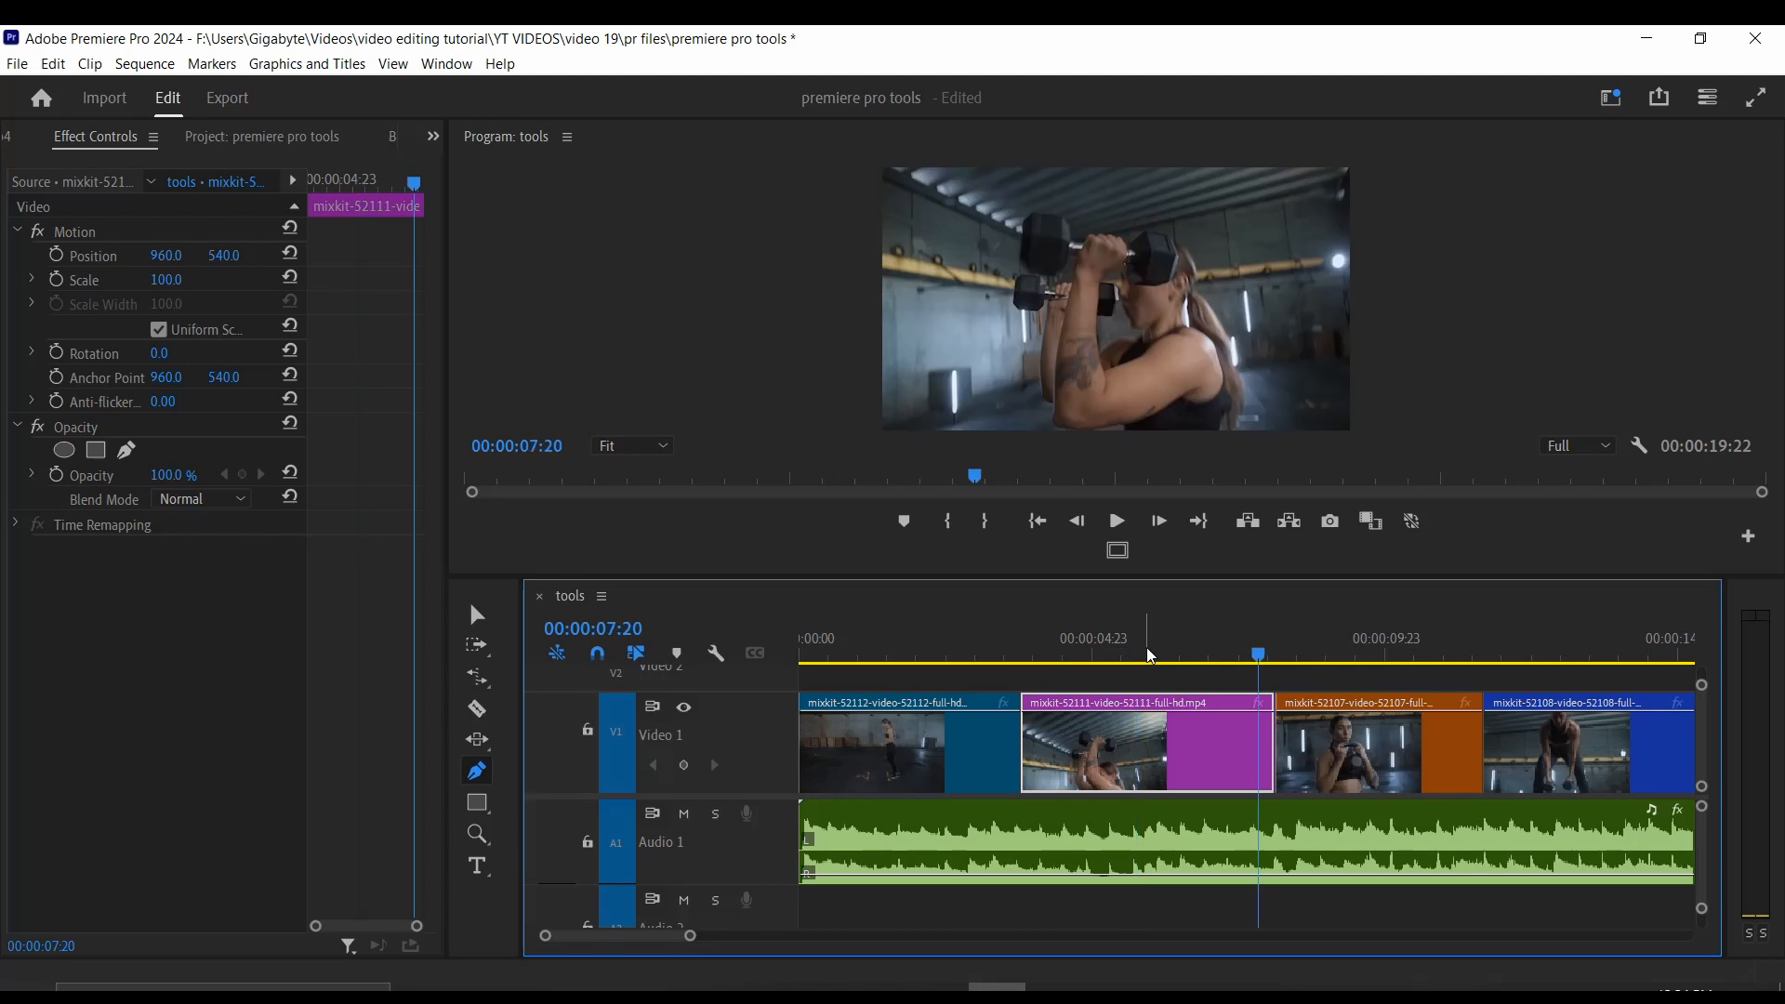
- Add opacity keyframes to the second video clip at 00:00:05:18 and near its end with the Pen tool, and lower the second for a fade-out
mouse_move(1147, 651)
mouse_down()
mouse_move(1124, 645)
mouse_move(1146, 651)
mouse_up()
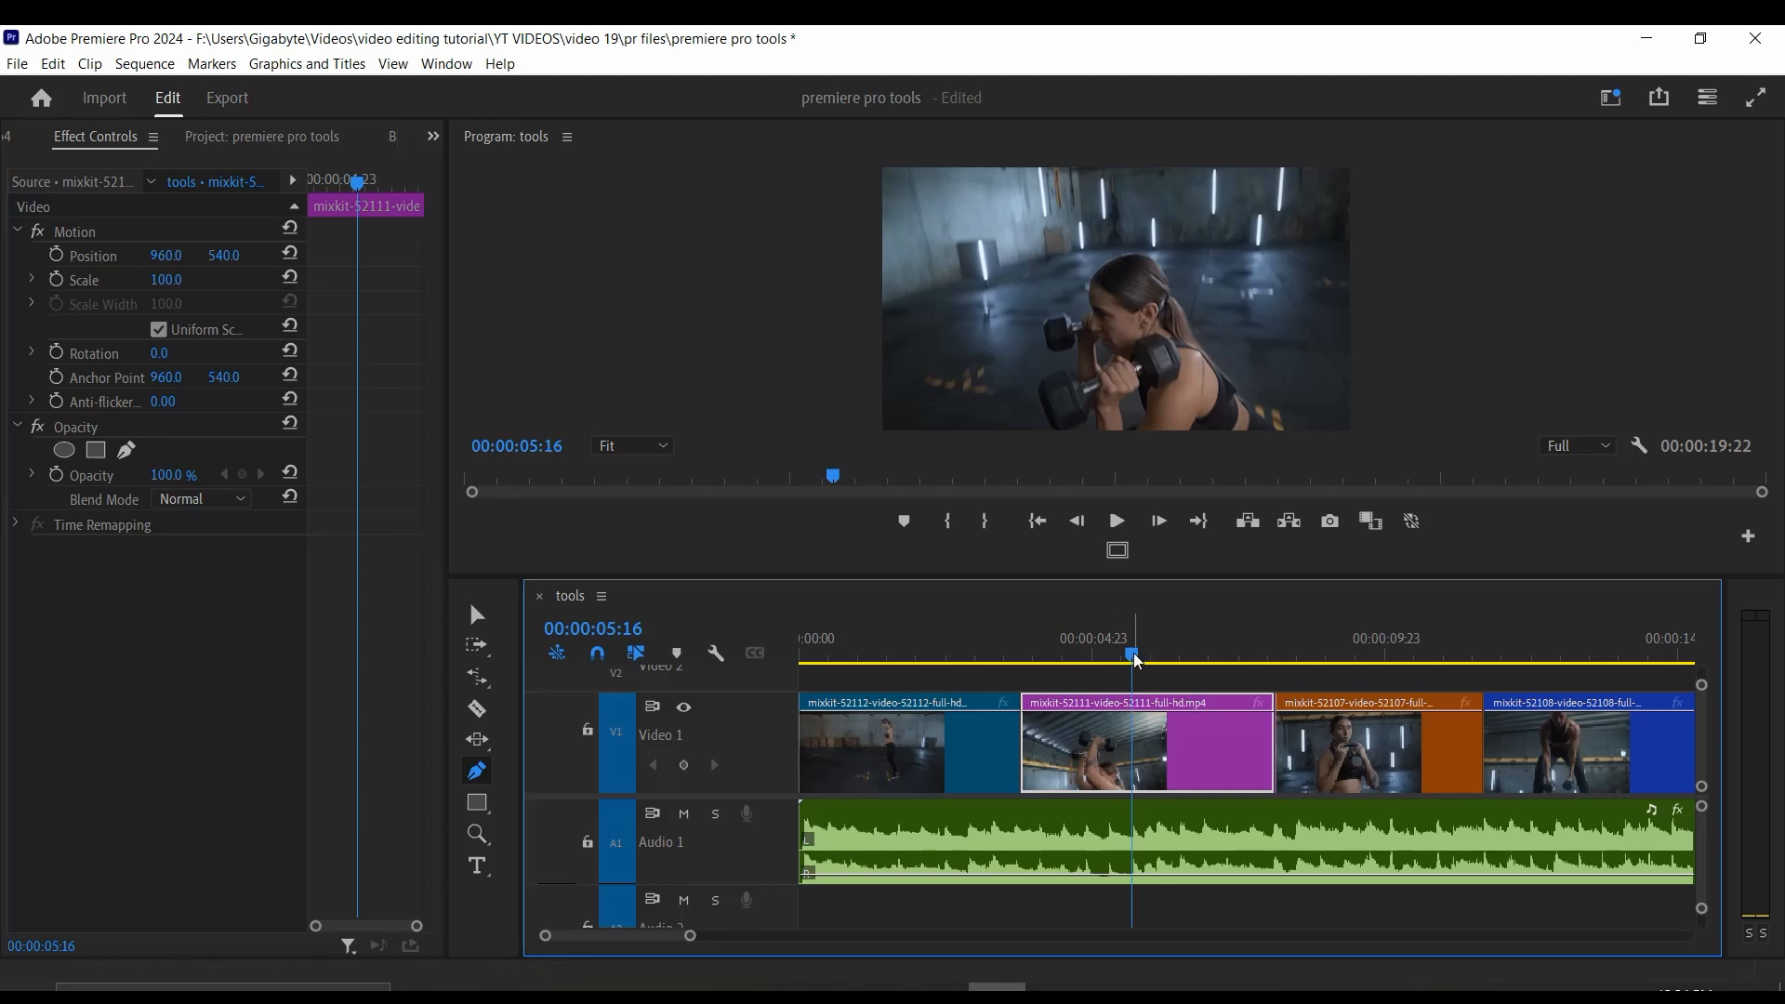
drag(1138, 662, 1144, 665)
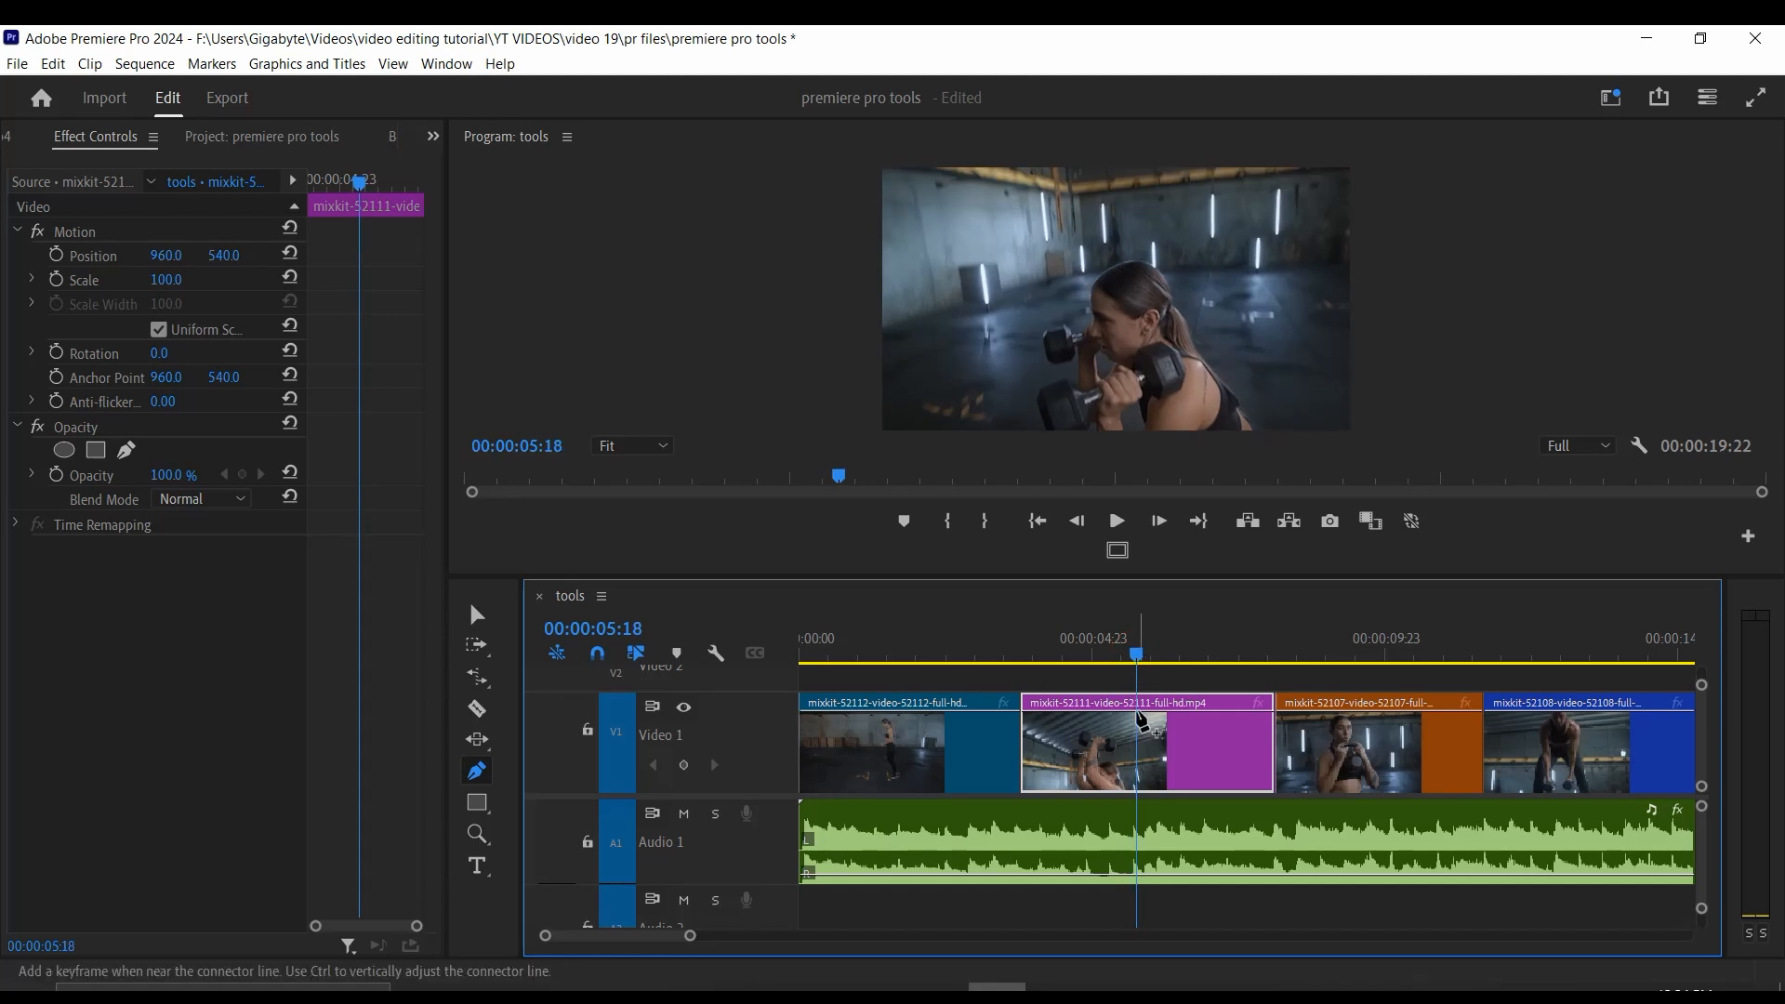
click(1137, 713)
click(1230, 714)
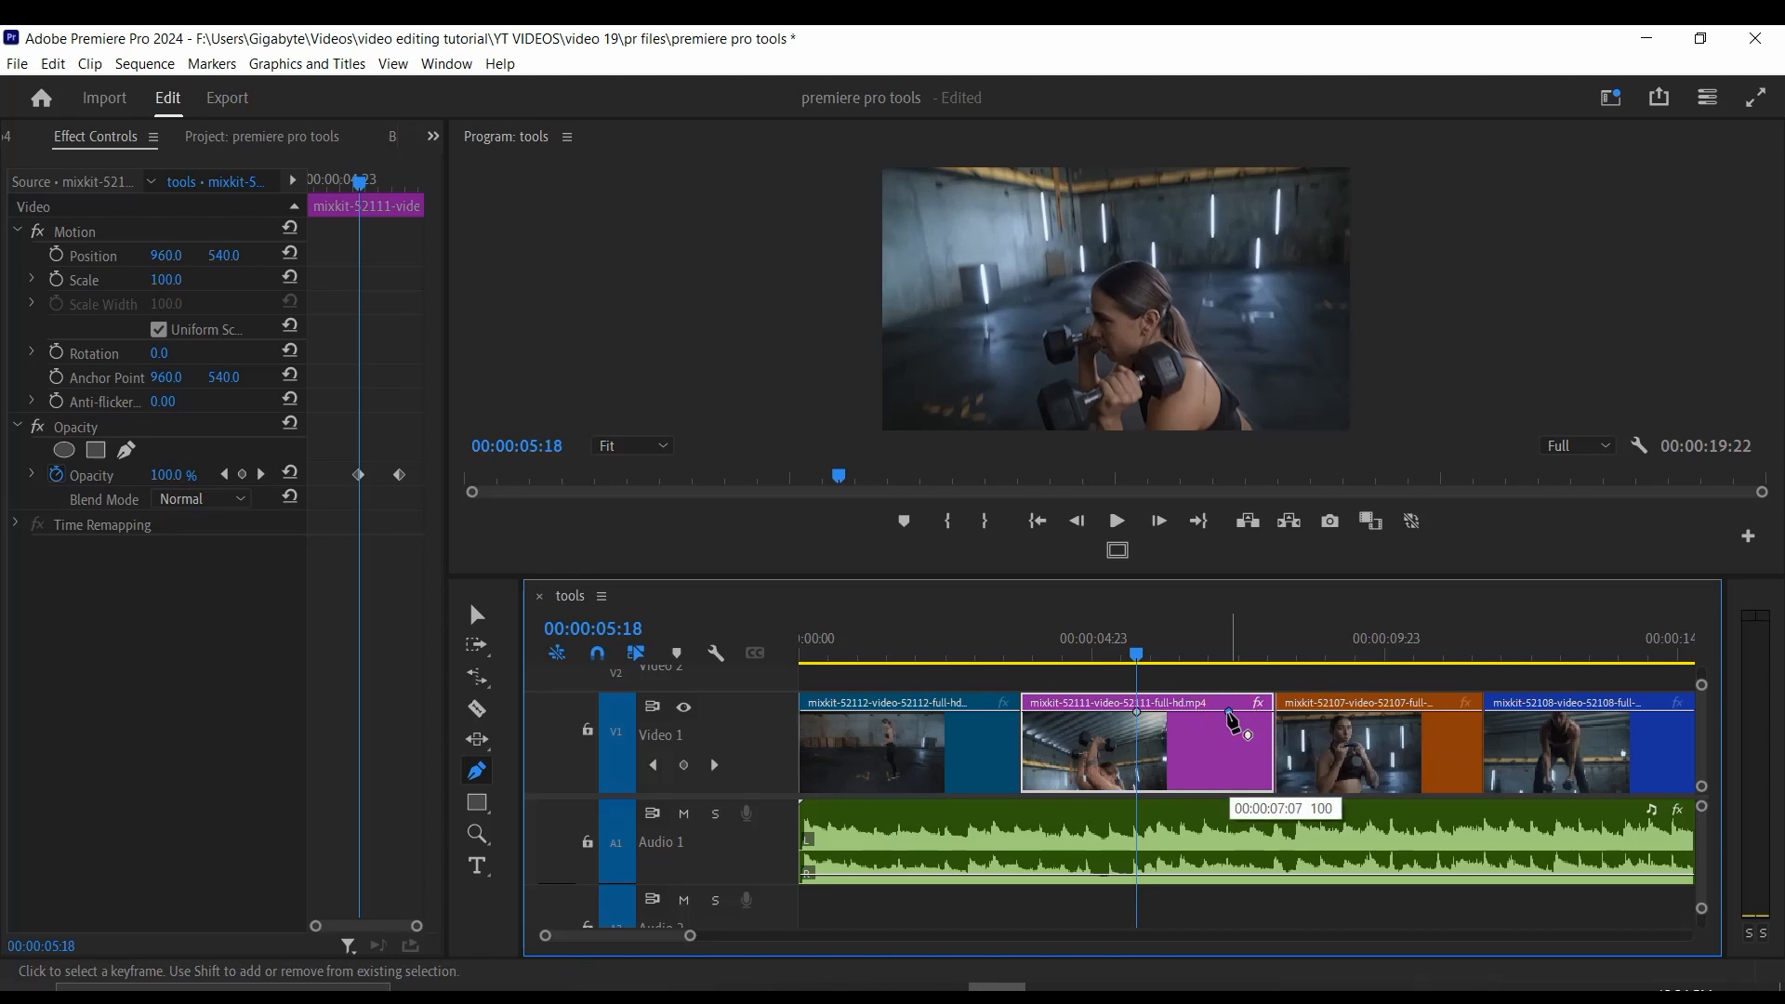
drag(1230, 714, 1238, 786)
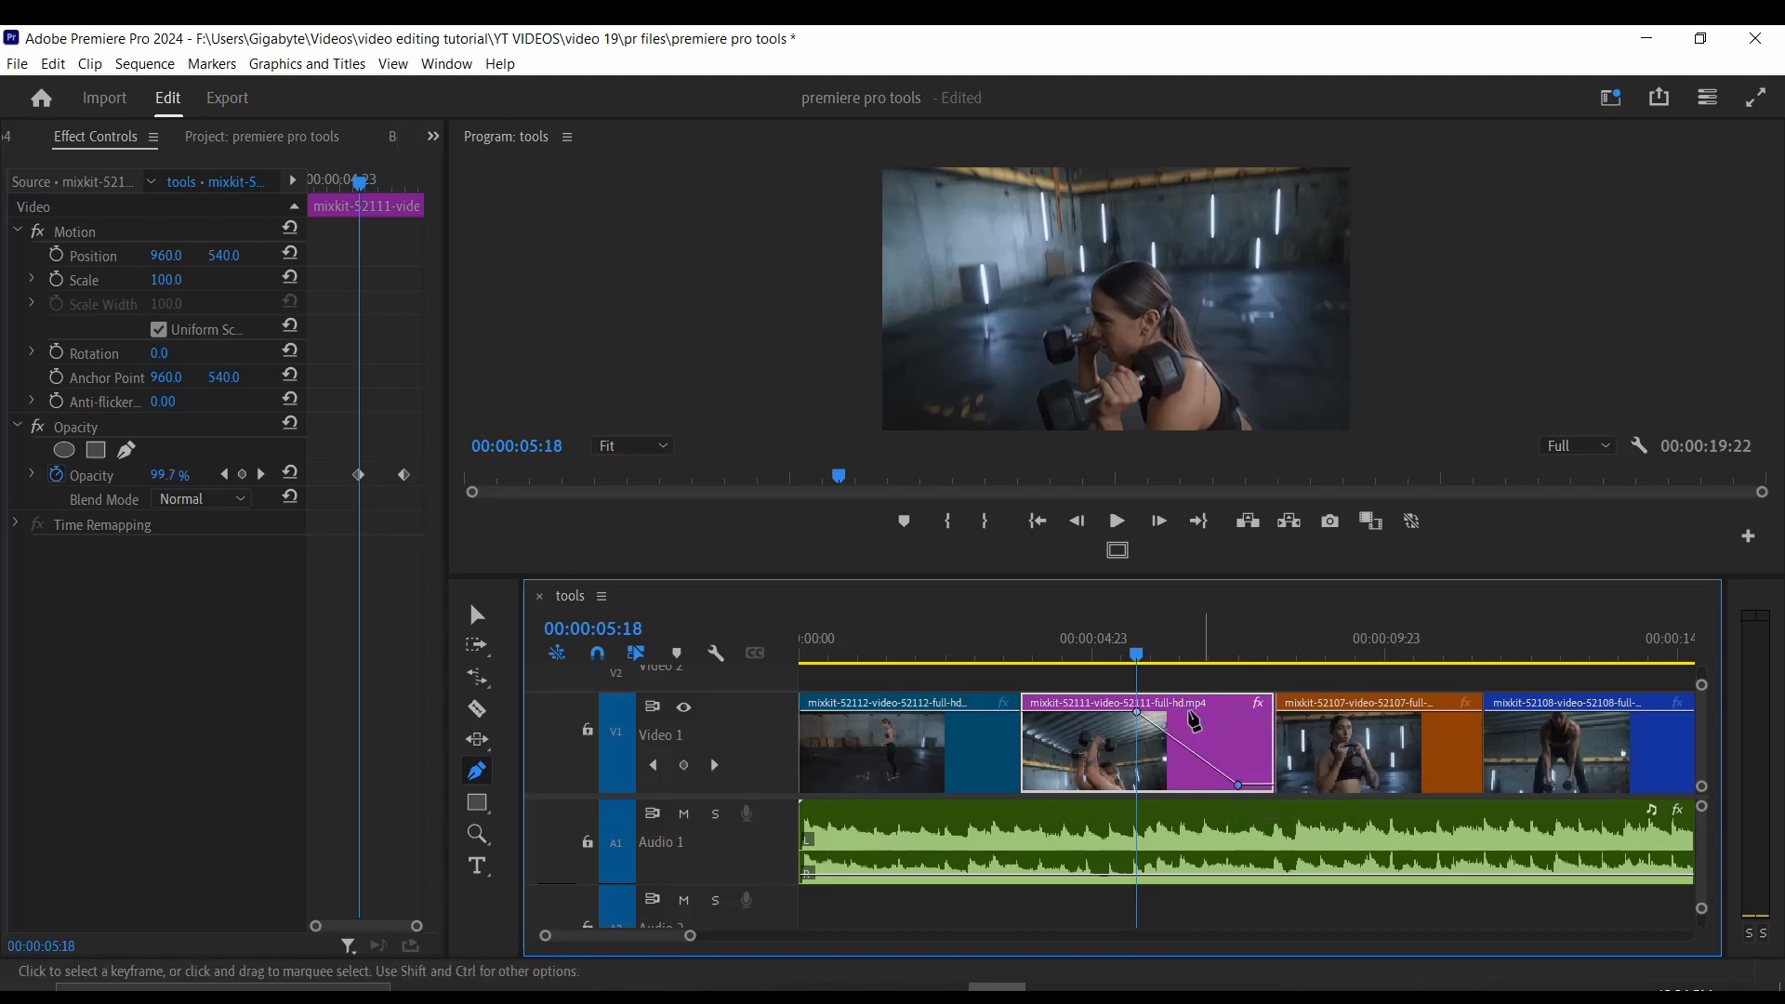
- Play the second video clip from the first opacity keyframe at 00:00:05:18 to preview the fade
click(1146, 656)
mouse_move(1148, 659)
mouse_down()
mouse_move(1228, 691)
mouse_move(1240, 673)
mouse_move(1143, 669)
mouse_up()
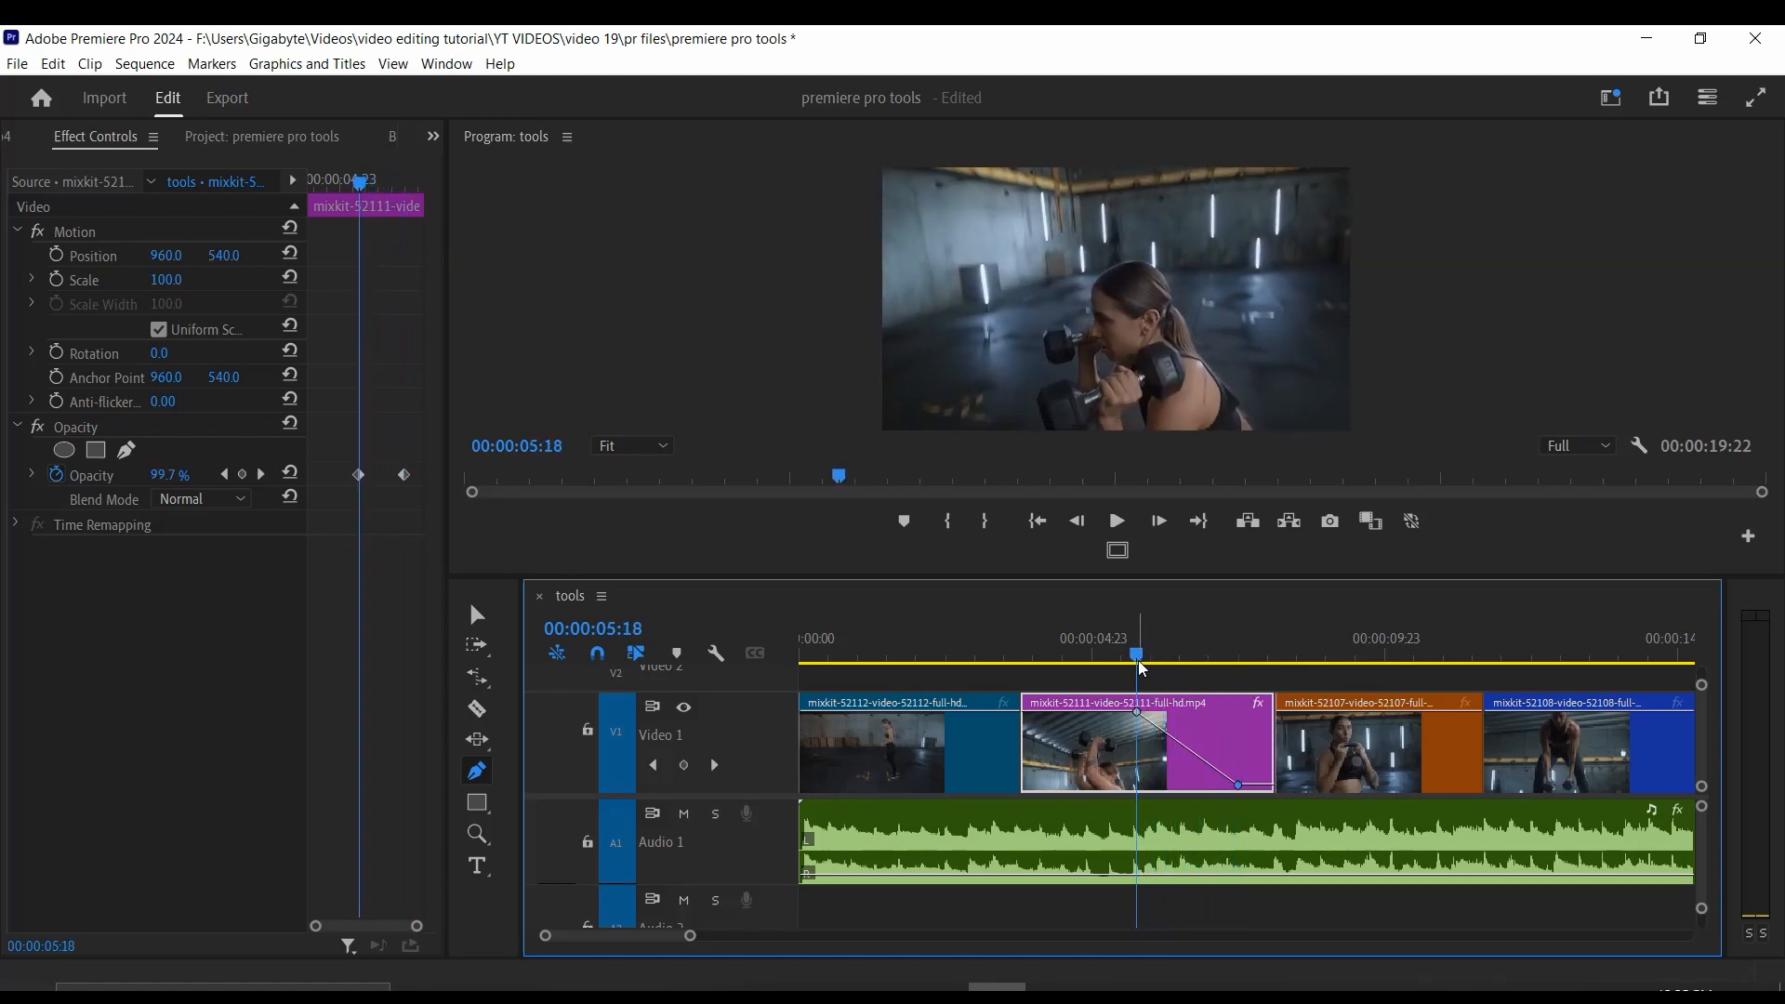
key(space)
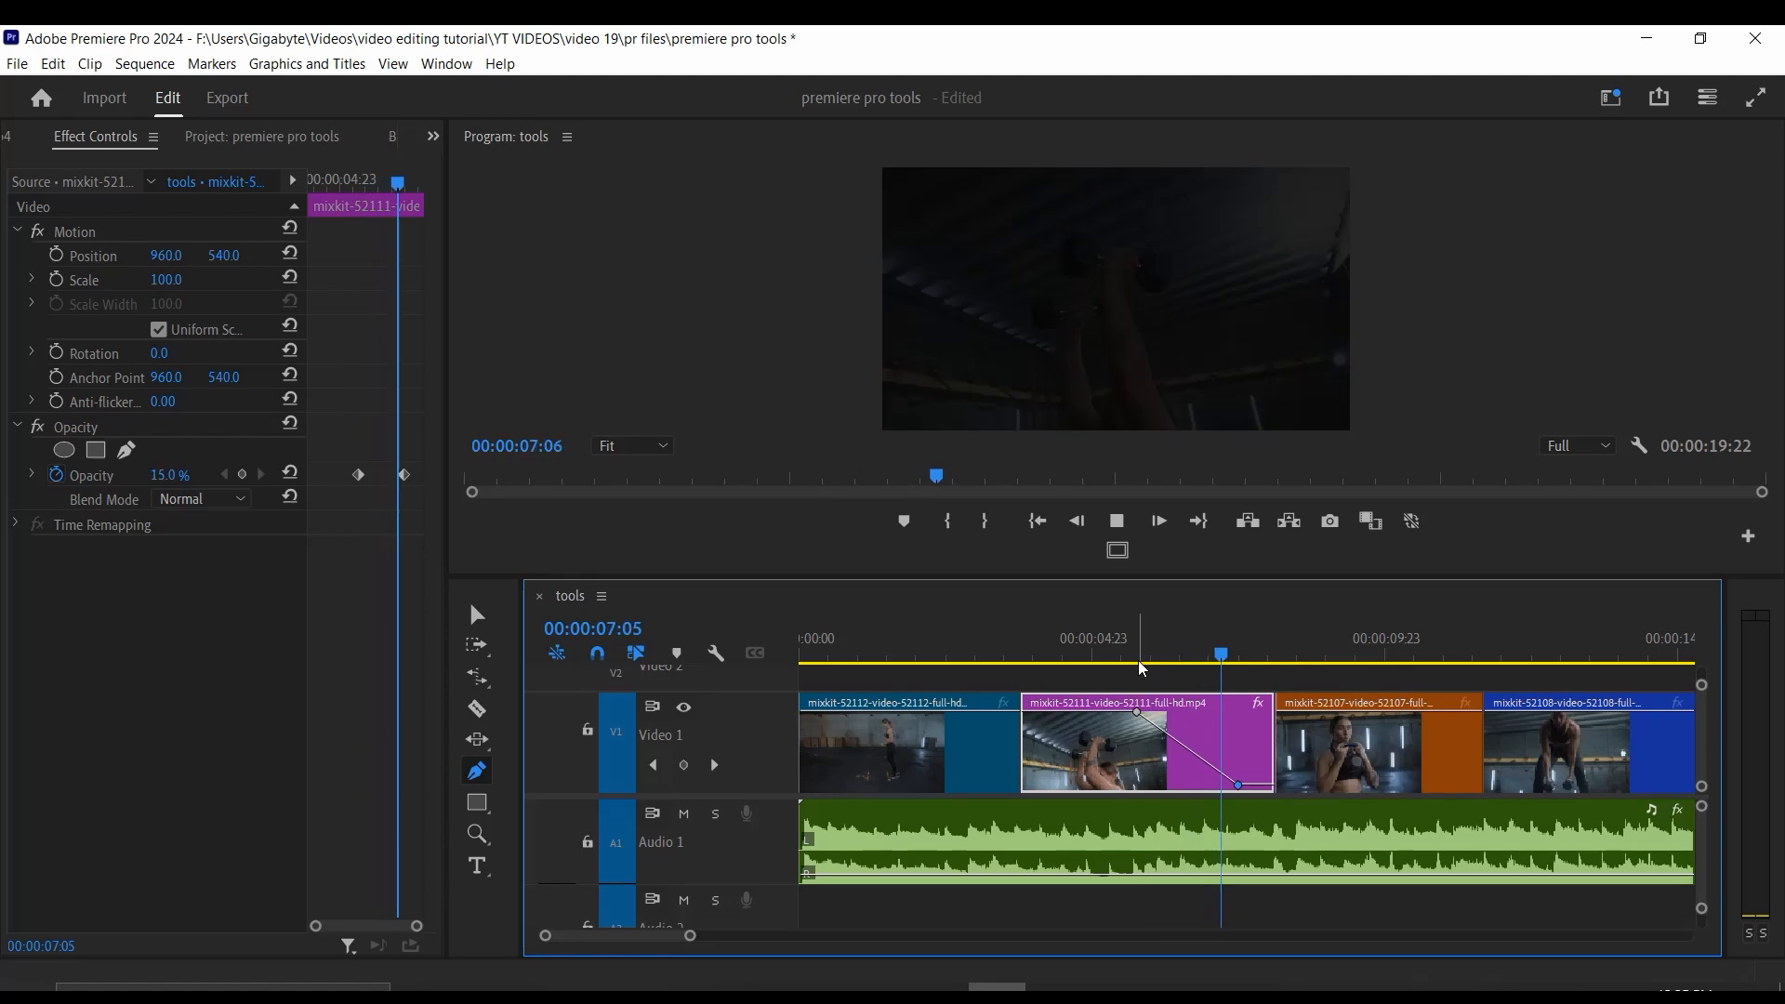
key(space)
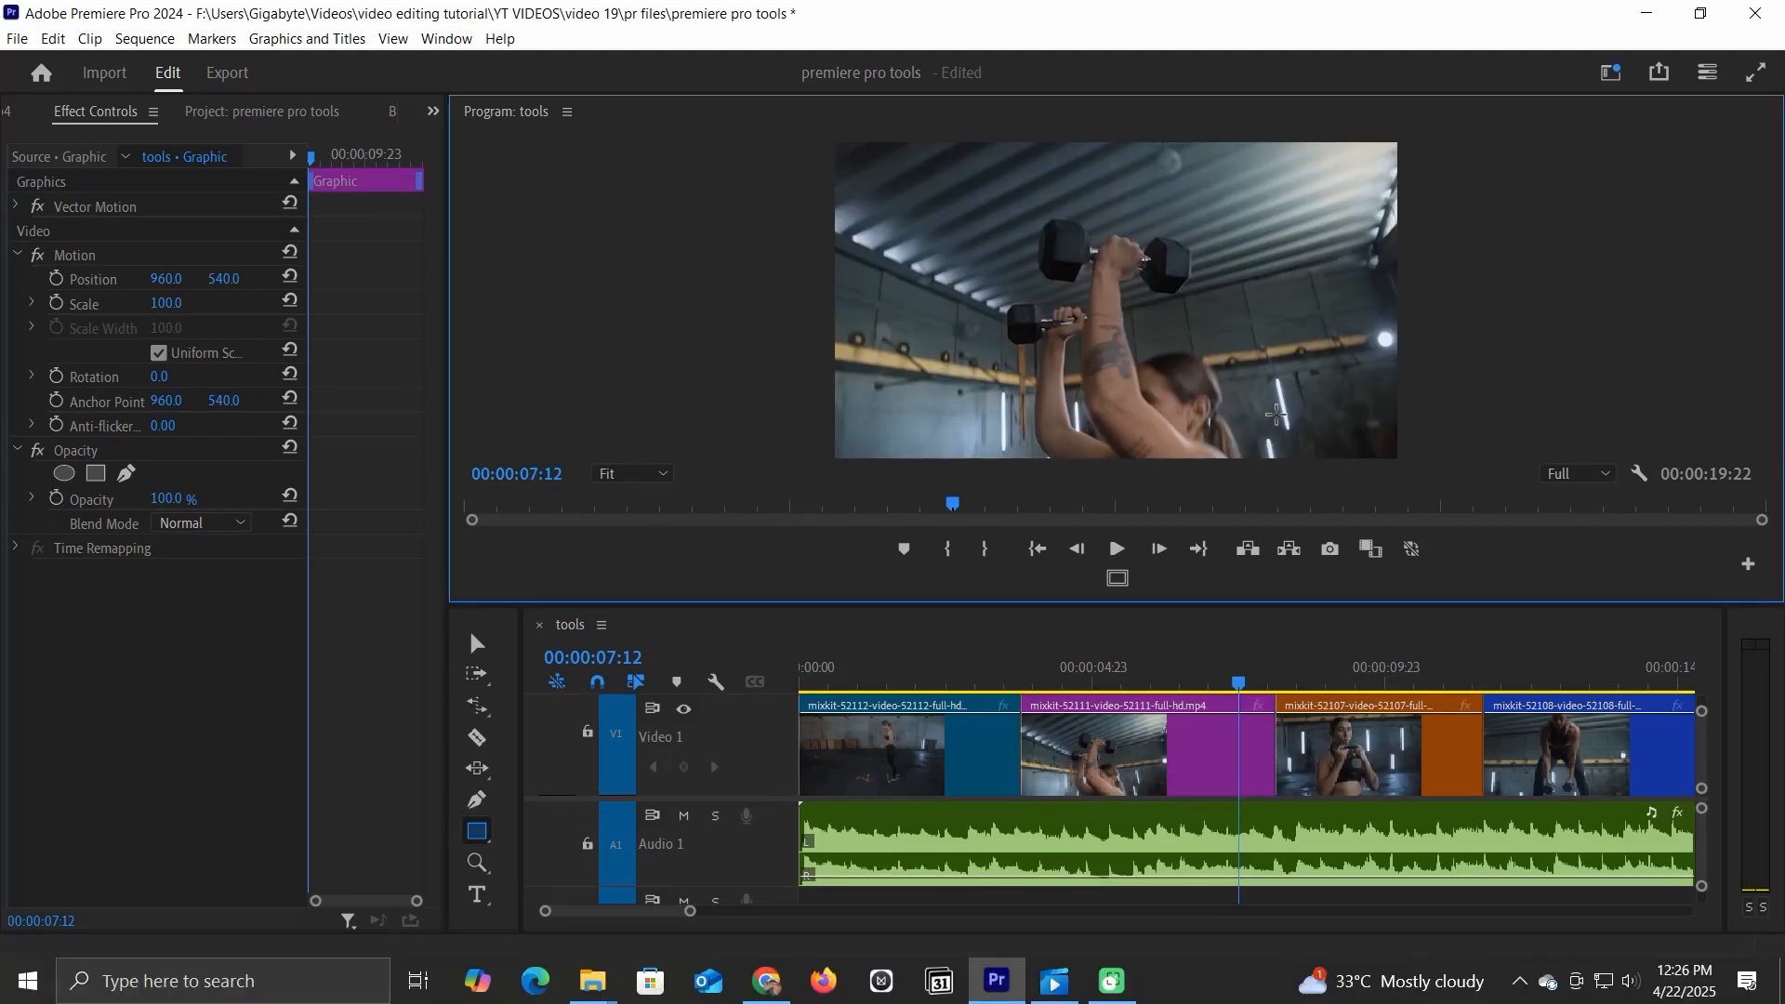
- Draw trial rectangles over the picture at 00:00:07:12 with the Rectangle tool, undoing them after each try
click(477, 830)
click(602, 840)
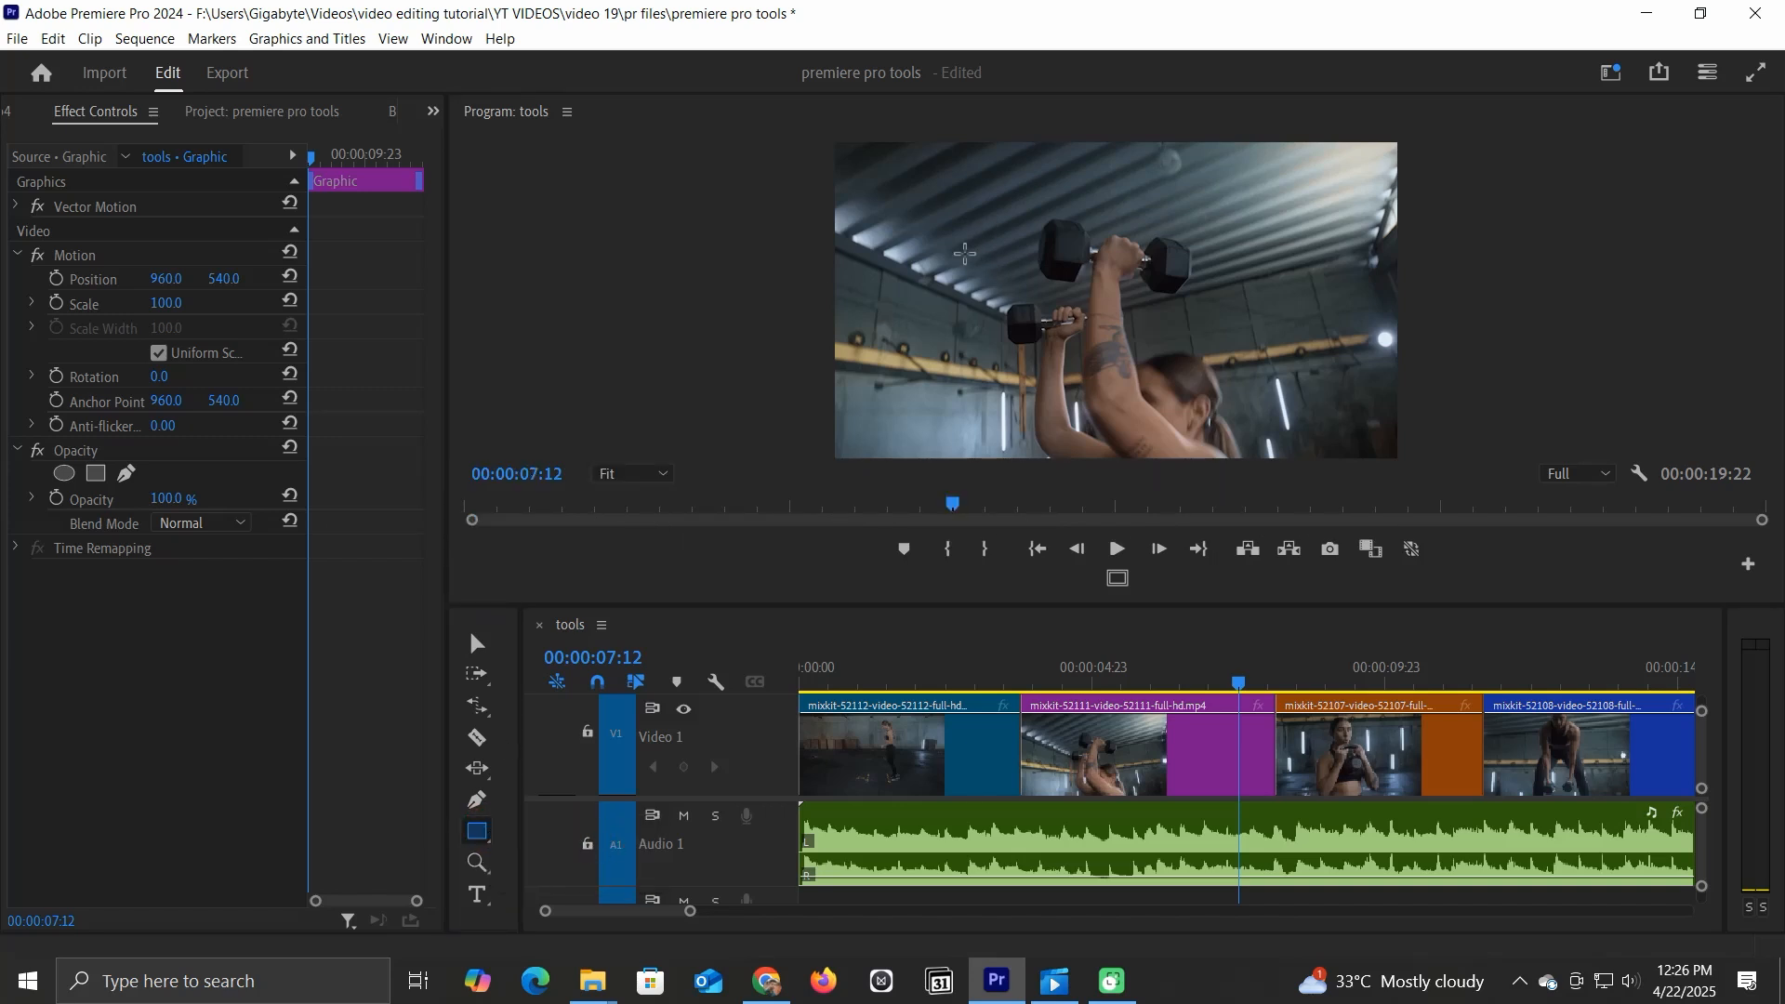
drag(950, 213, 1114, 348)
drag(1215, 391, 1321, 440)
key(ctrl+z)
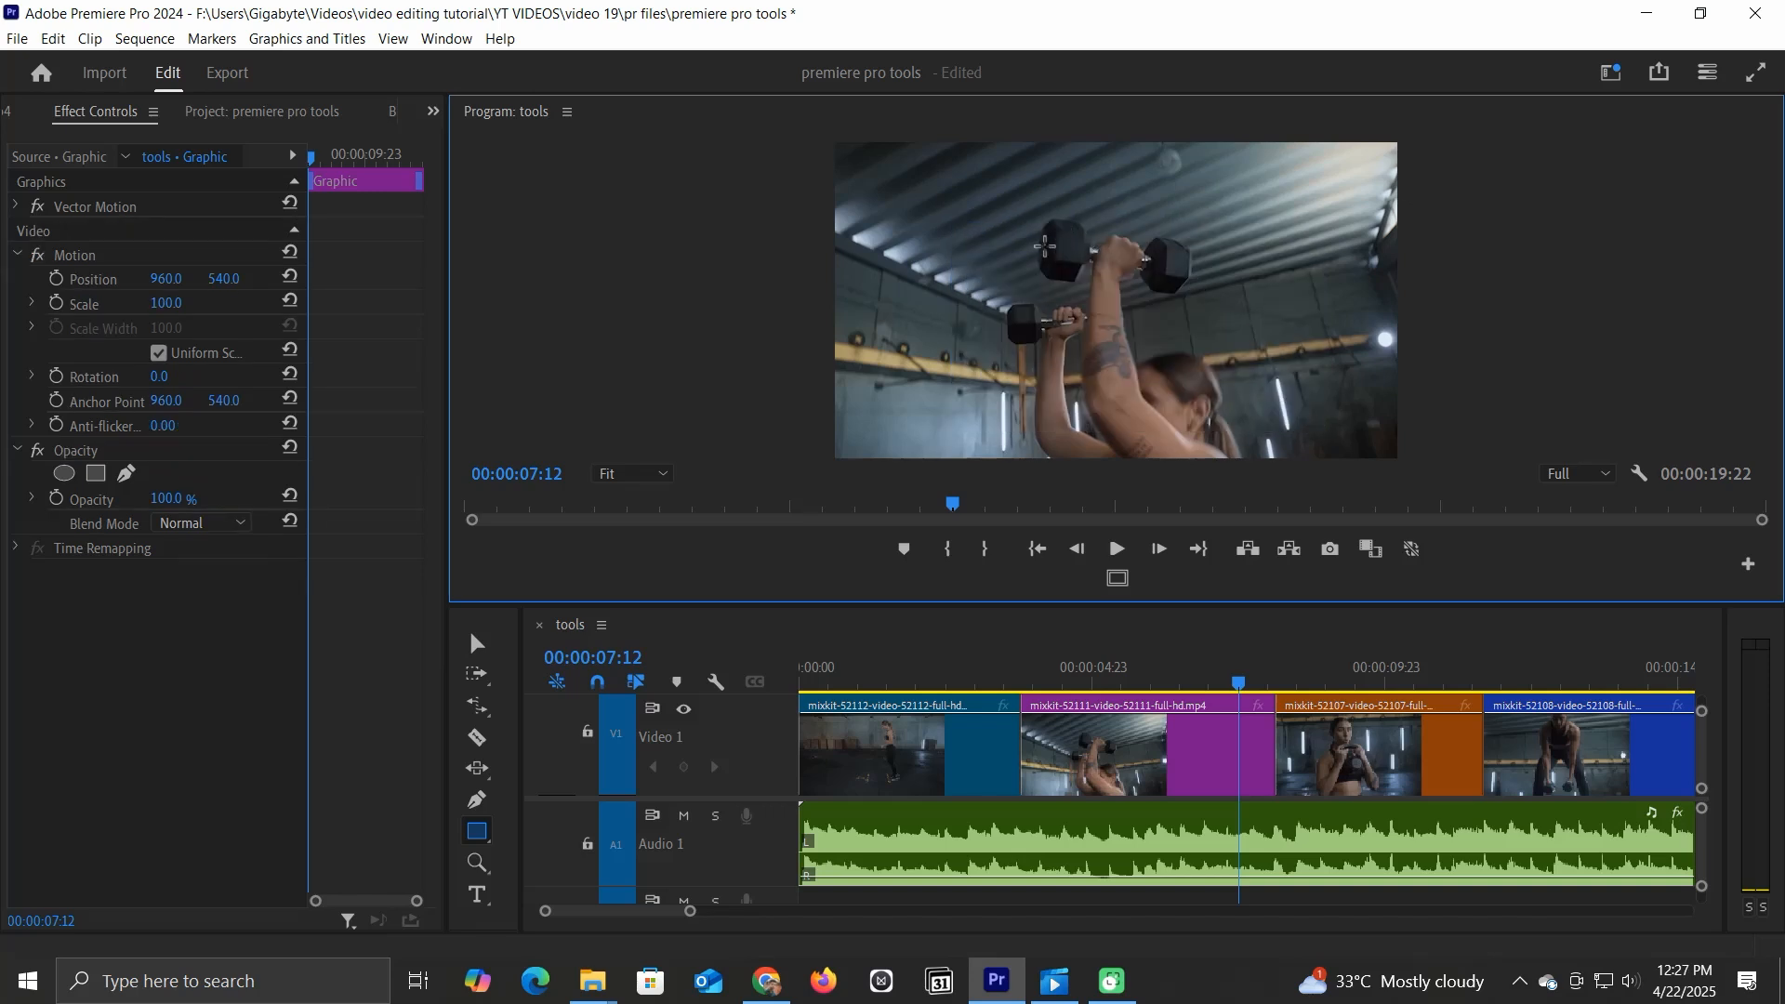
mouse_move(1020, 226)
mouse_down()
mouse_move(1160, 425)
mouse_move(1271, 459)
mouse_up()
key(ctrl+z)
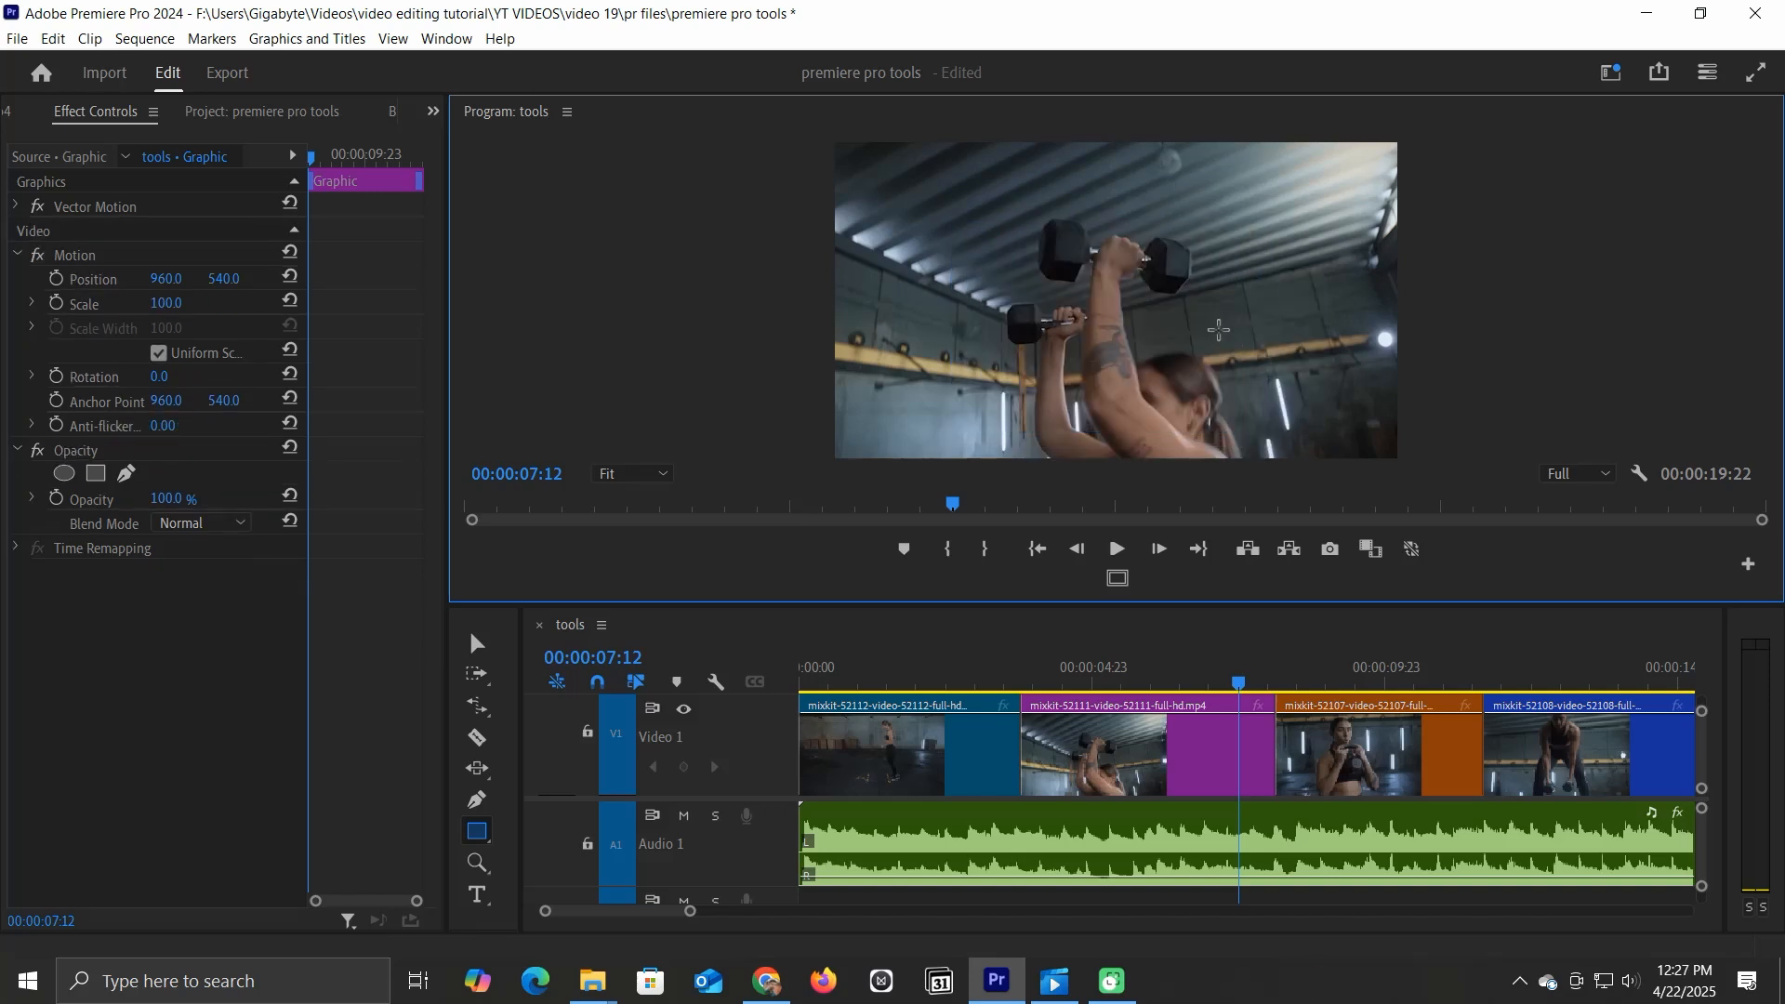
- Switch to the Ellipse tool and draw a wide ellipse over the middle of the picture at 00:00:07:12
click(484, 831)
drag(483, 832, 520, 861)
click(491, 832)
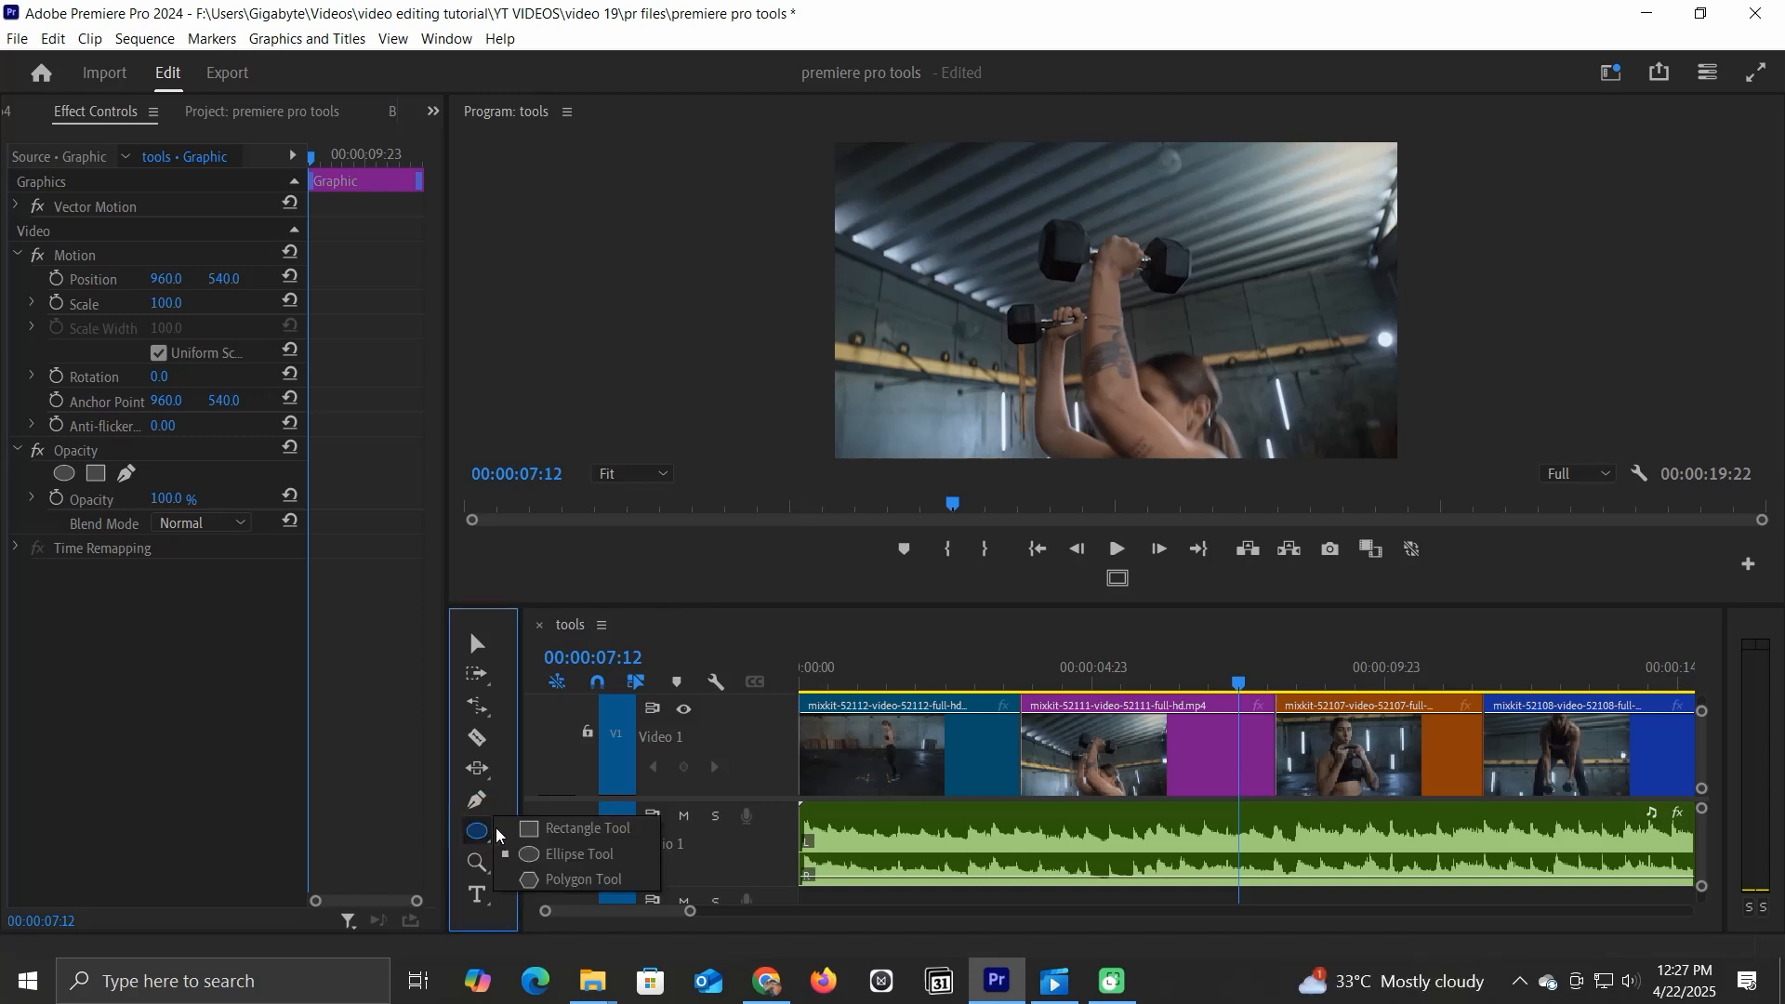
click(593, 858)
drag(947, 262, 1154, 381)
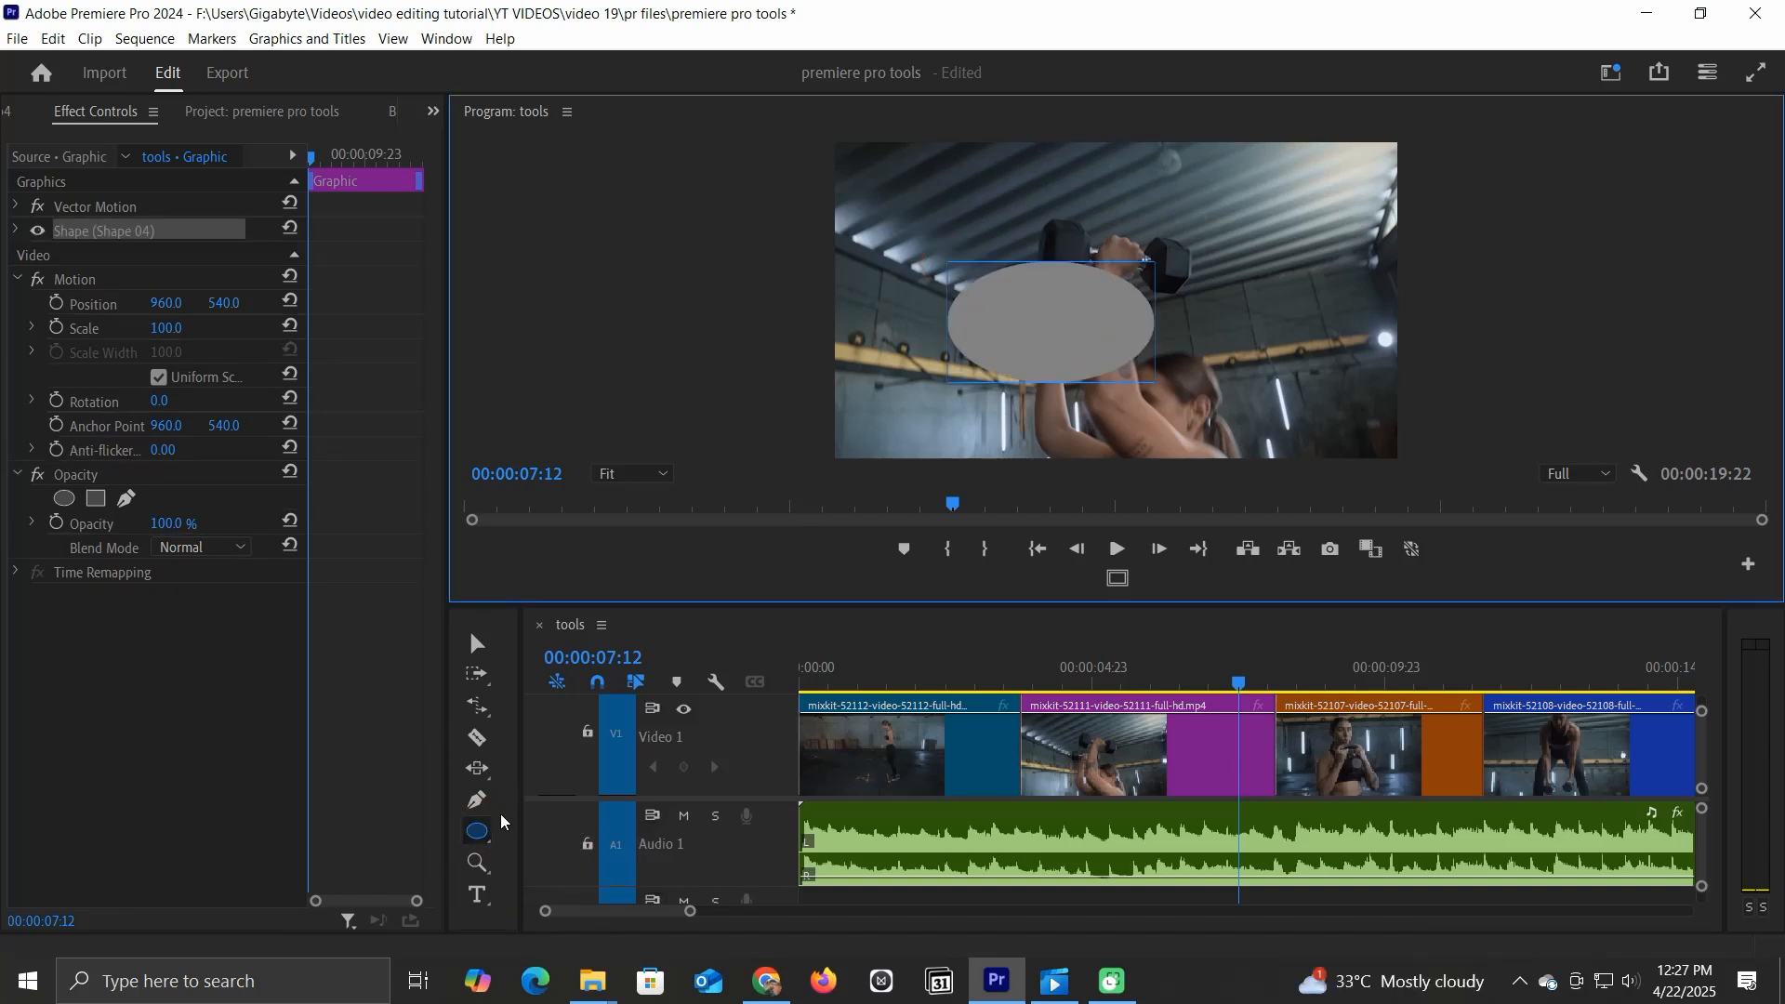
- Switch to the Polygon tool and draw a large polygon over the right half of the picture
click(474, 837)
click(558, 880)
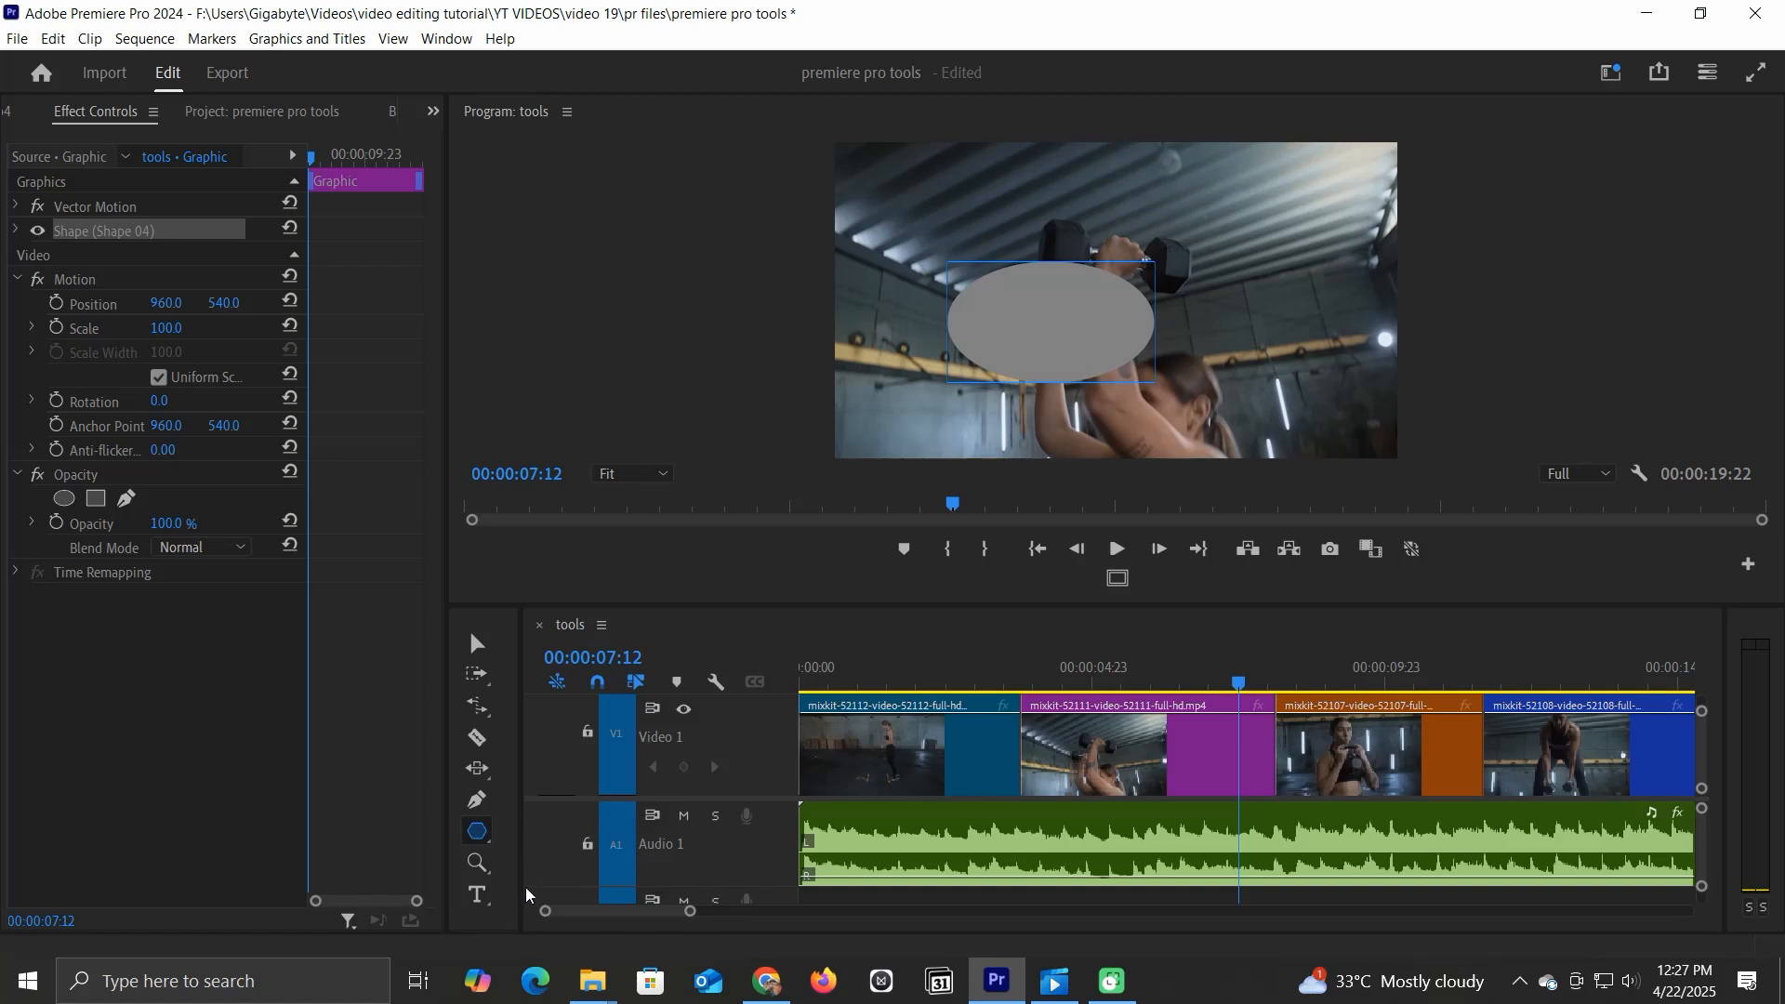
drag(1071, 190, 1336, 421)
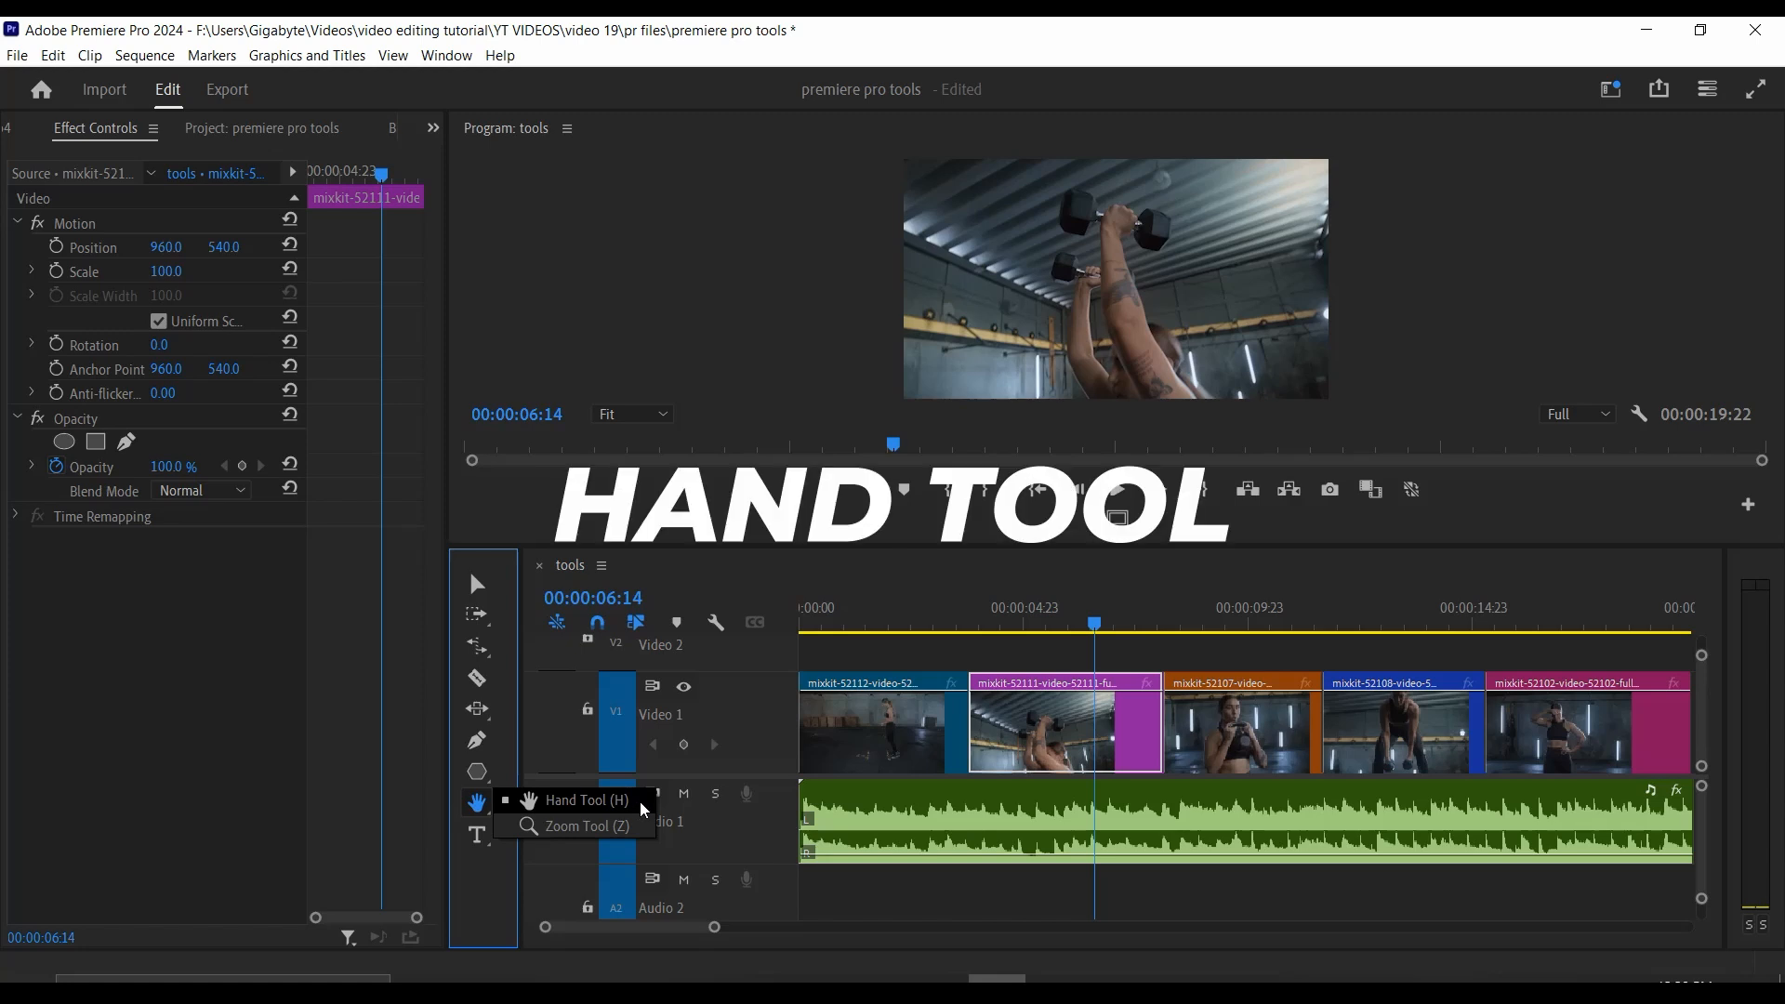
- Activate the Hand tool and pan horizontally along the sequence in the timeline
click(644, 809)
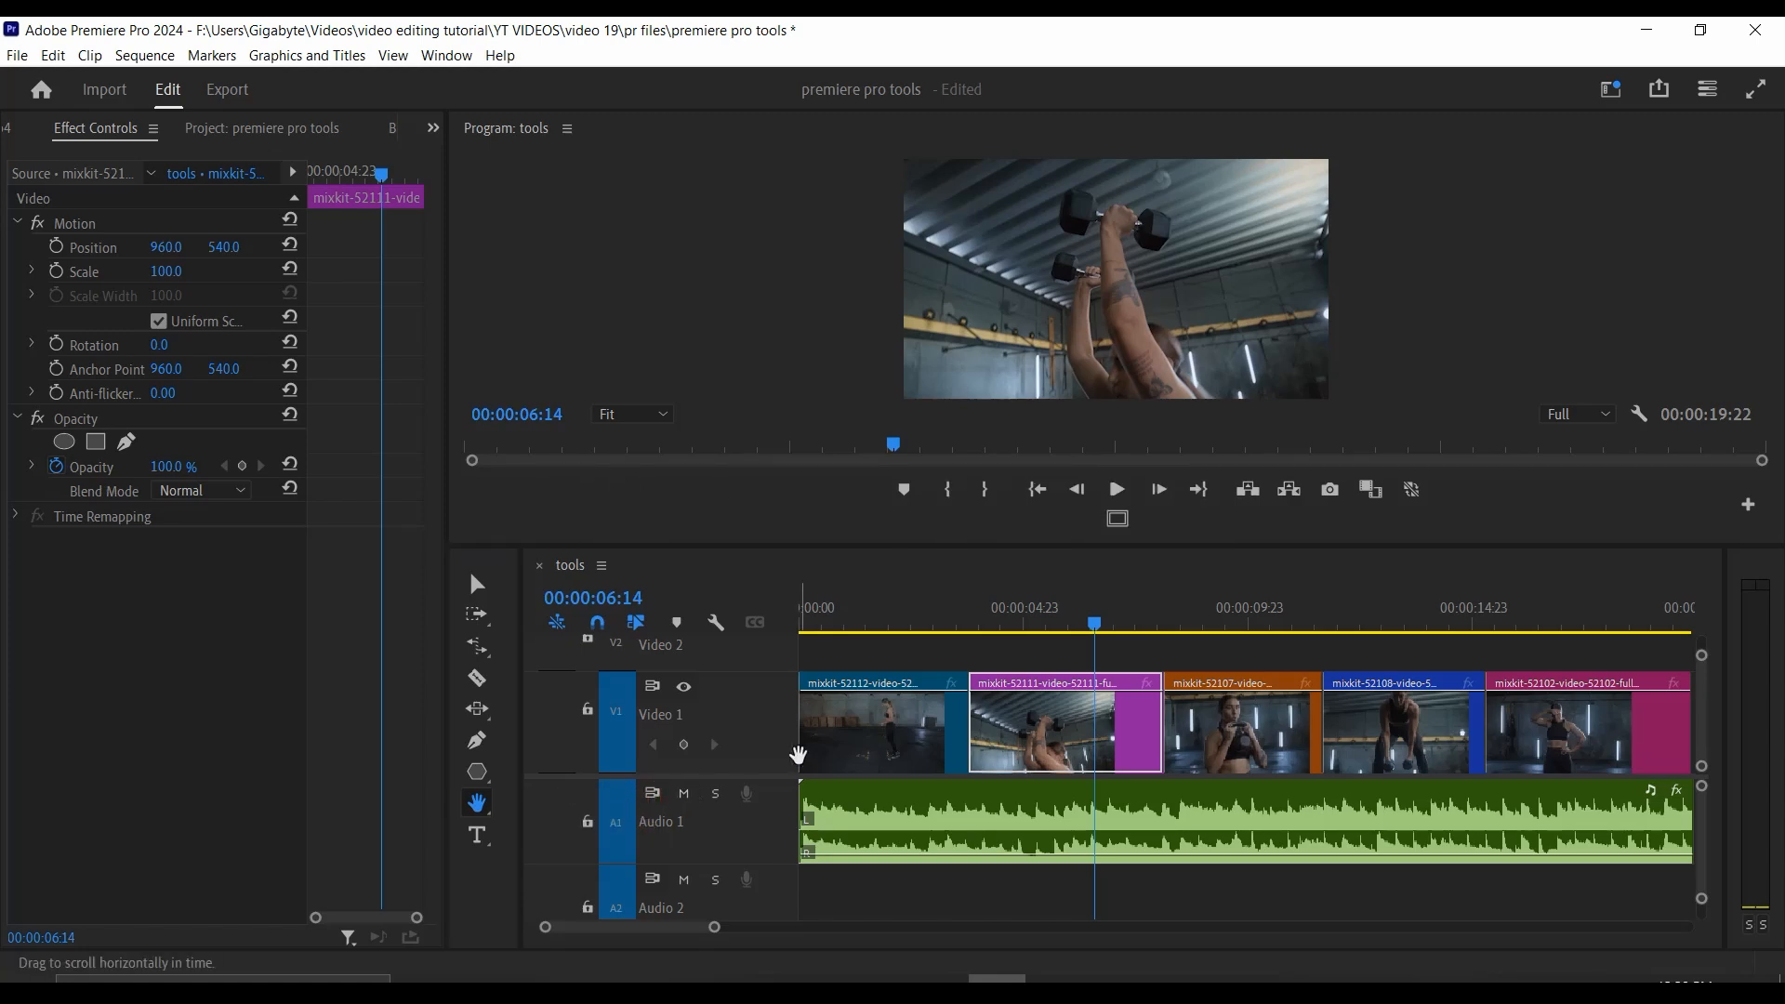
drag(1397, 736, 1485, 741)
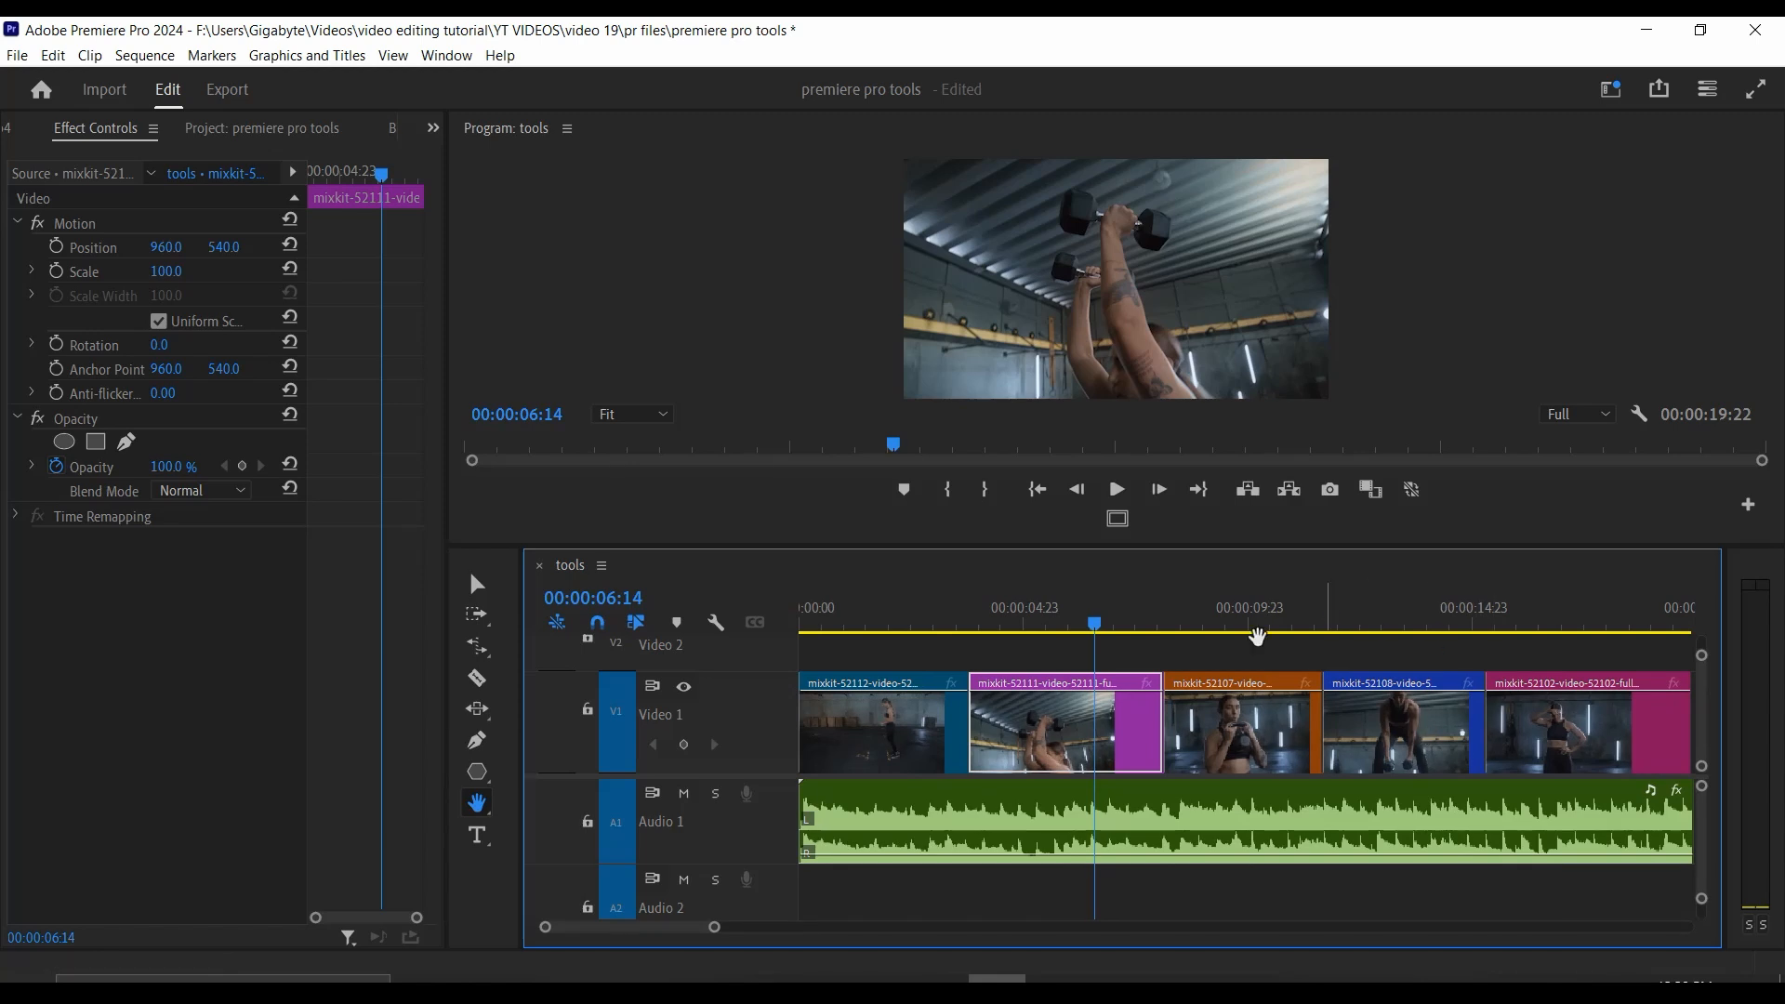
drag(1346, 741, 1463, 741)
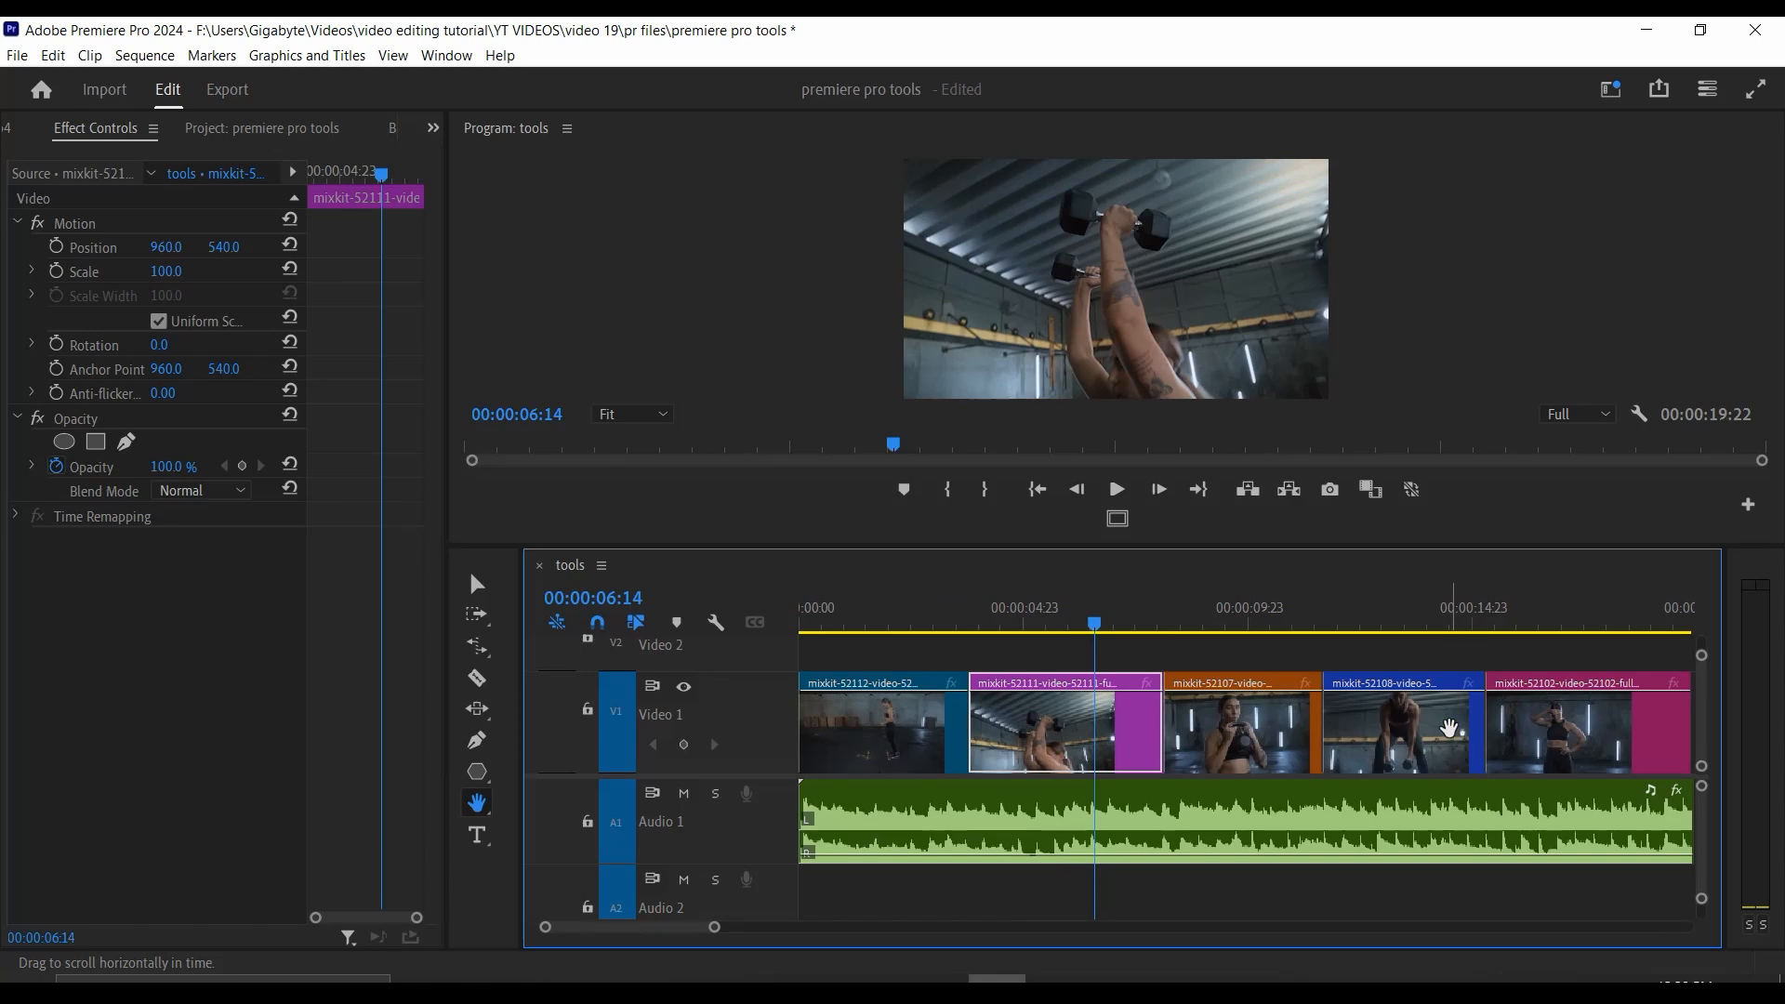
- Use the Zoom tool to magnify the timeline from the third to the fifth video clip, and return to the Hand tool
click(478, 805)
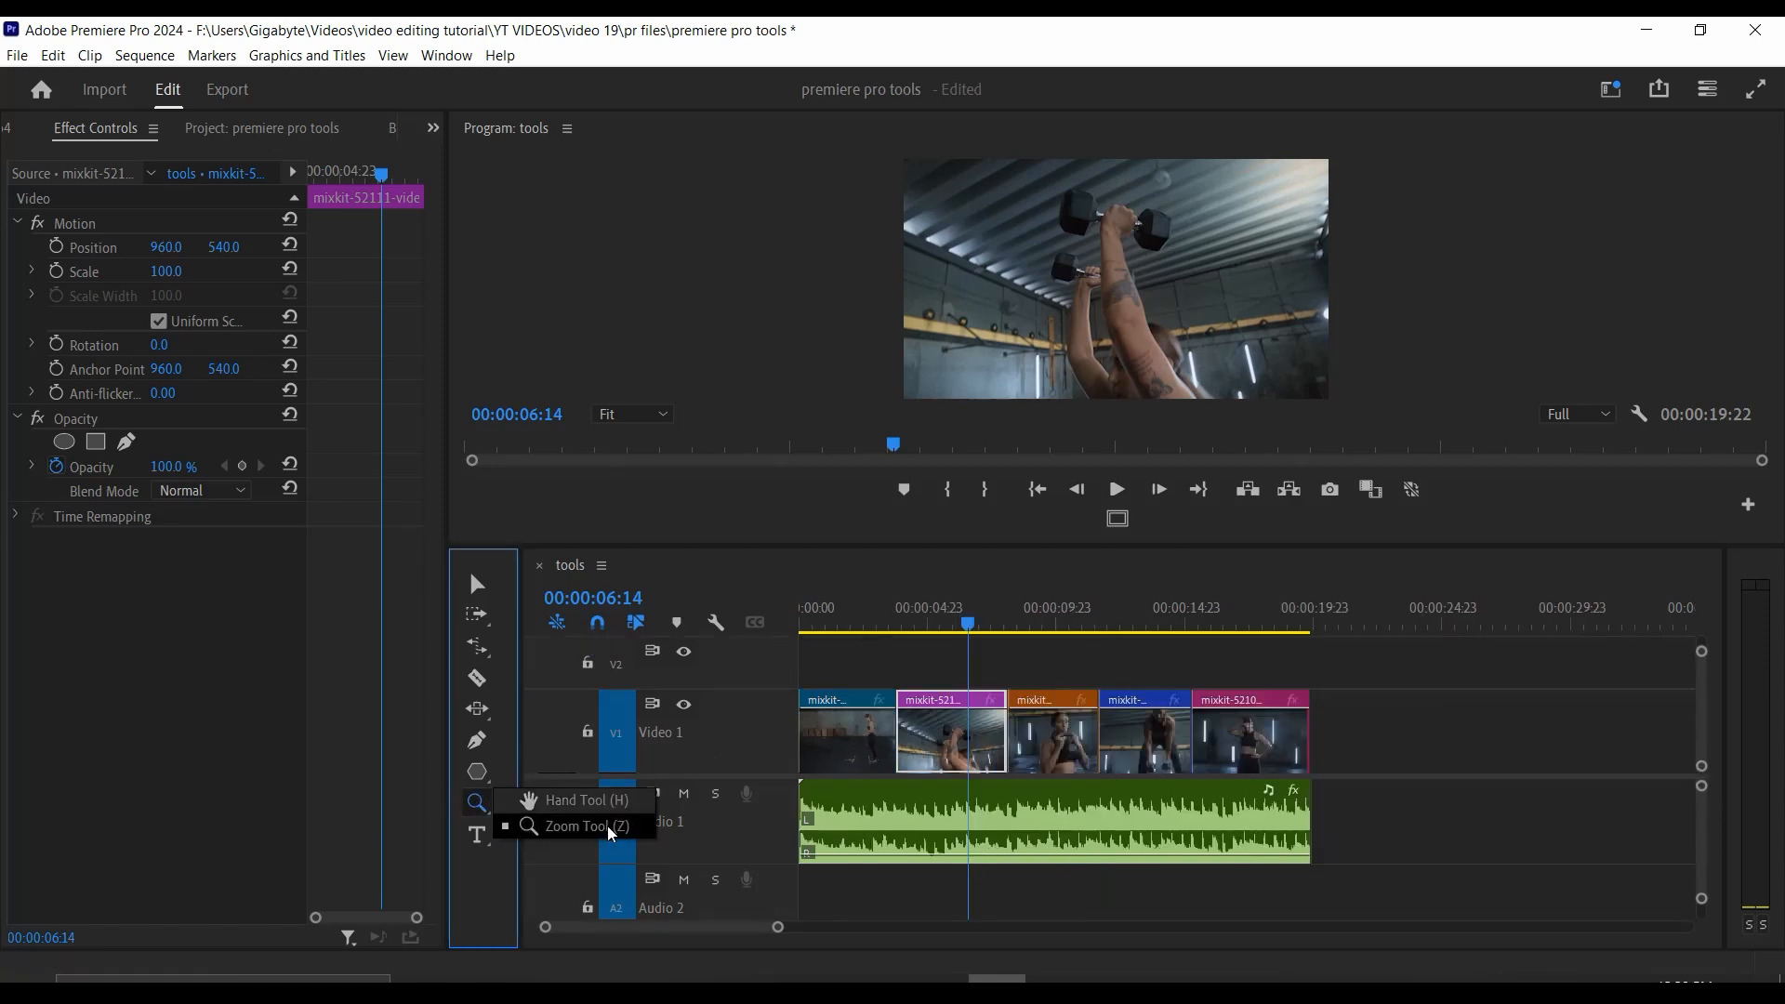
click(612, 833)
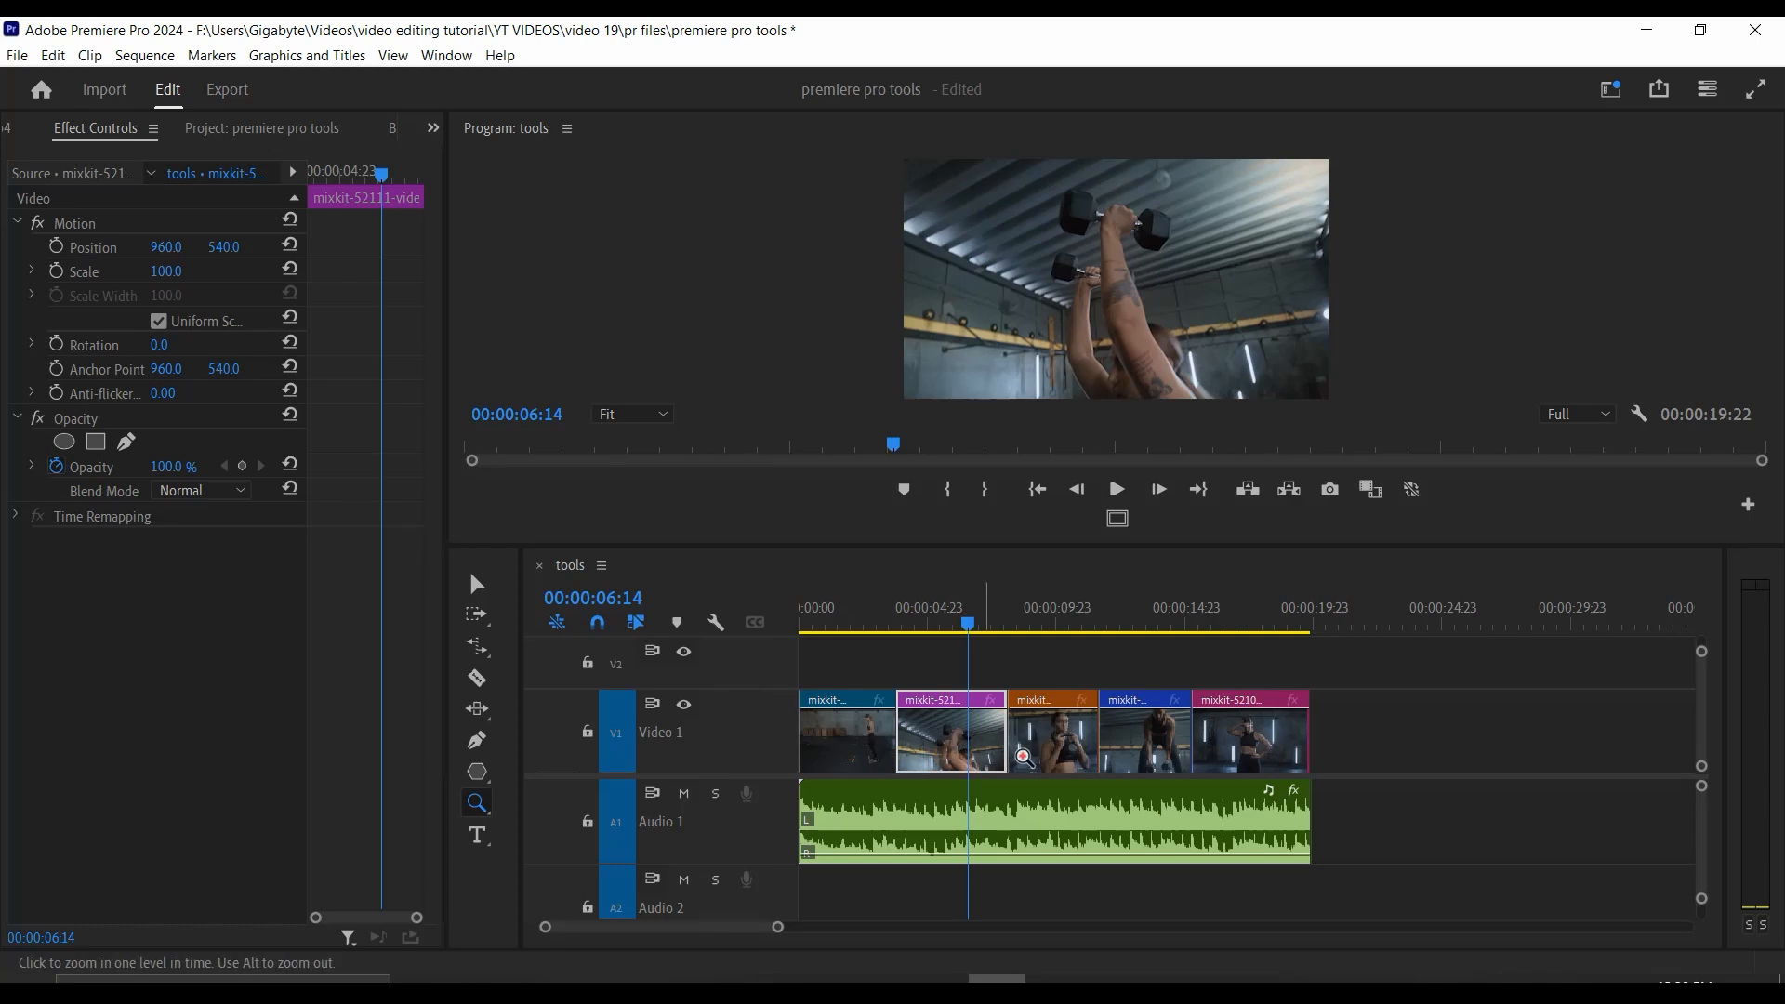
drag(1040, 747, 1306, 831)
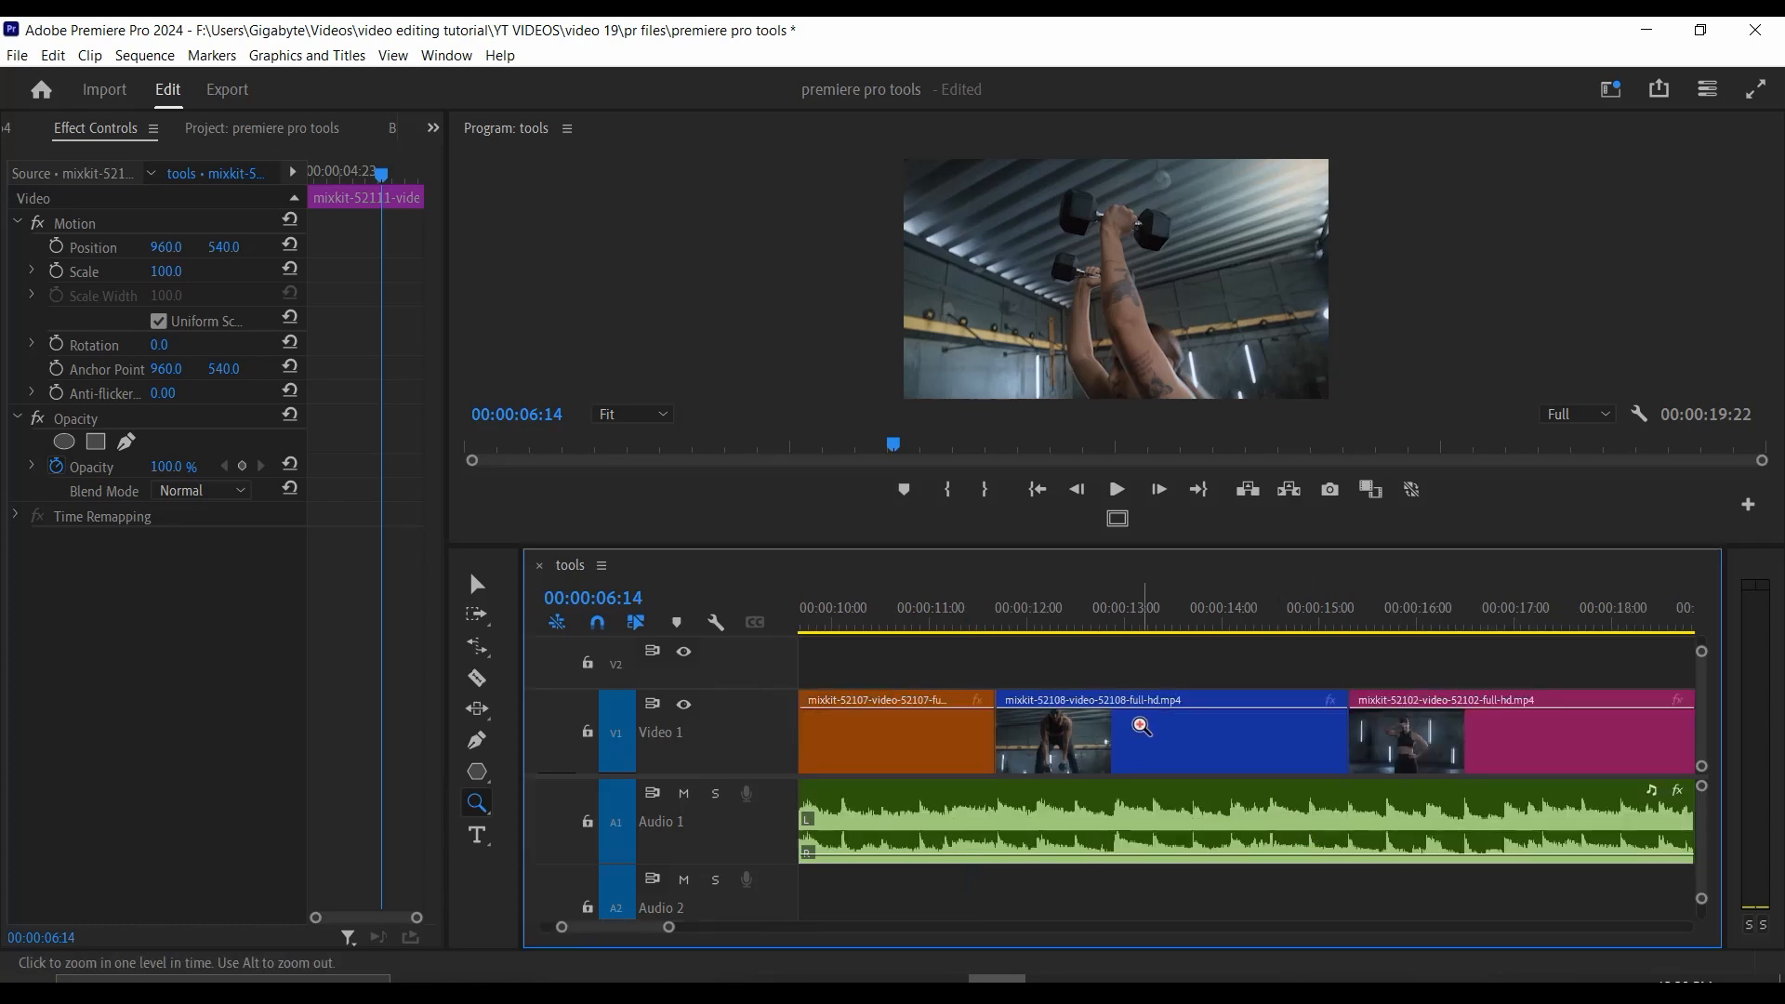
click(479, 804)
click(520, 800)
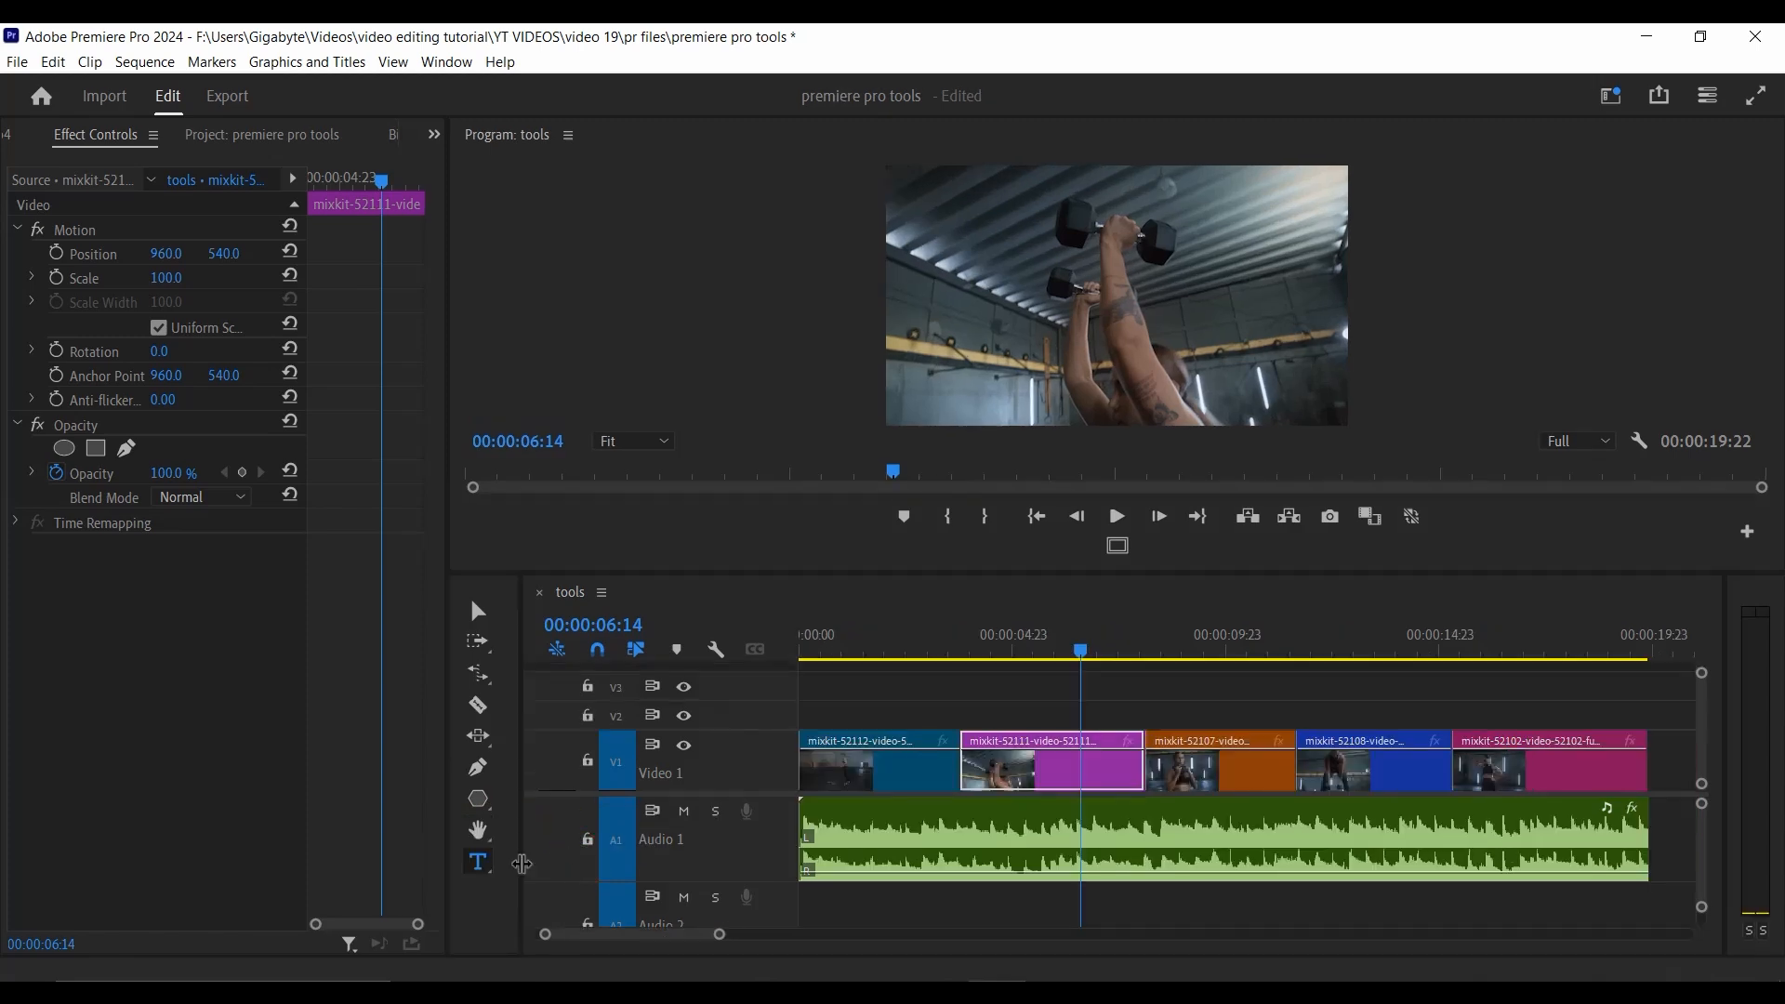
- Add the horizontal text "text" left of the raised arm in the picture at 00:00:06:14 with the Type tool
click(479, 864)
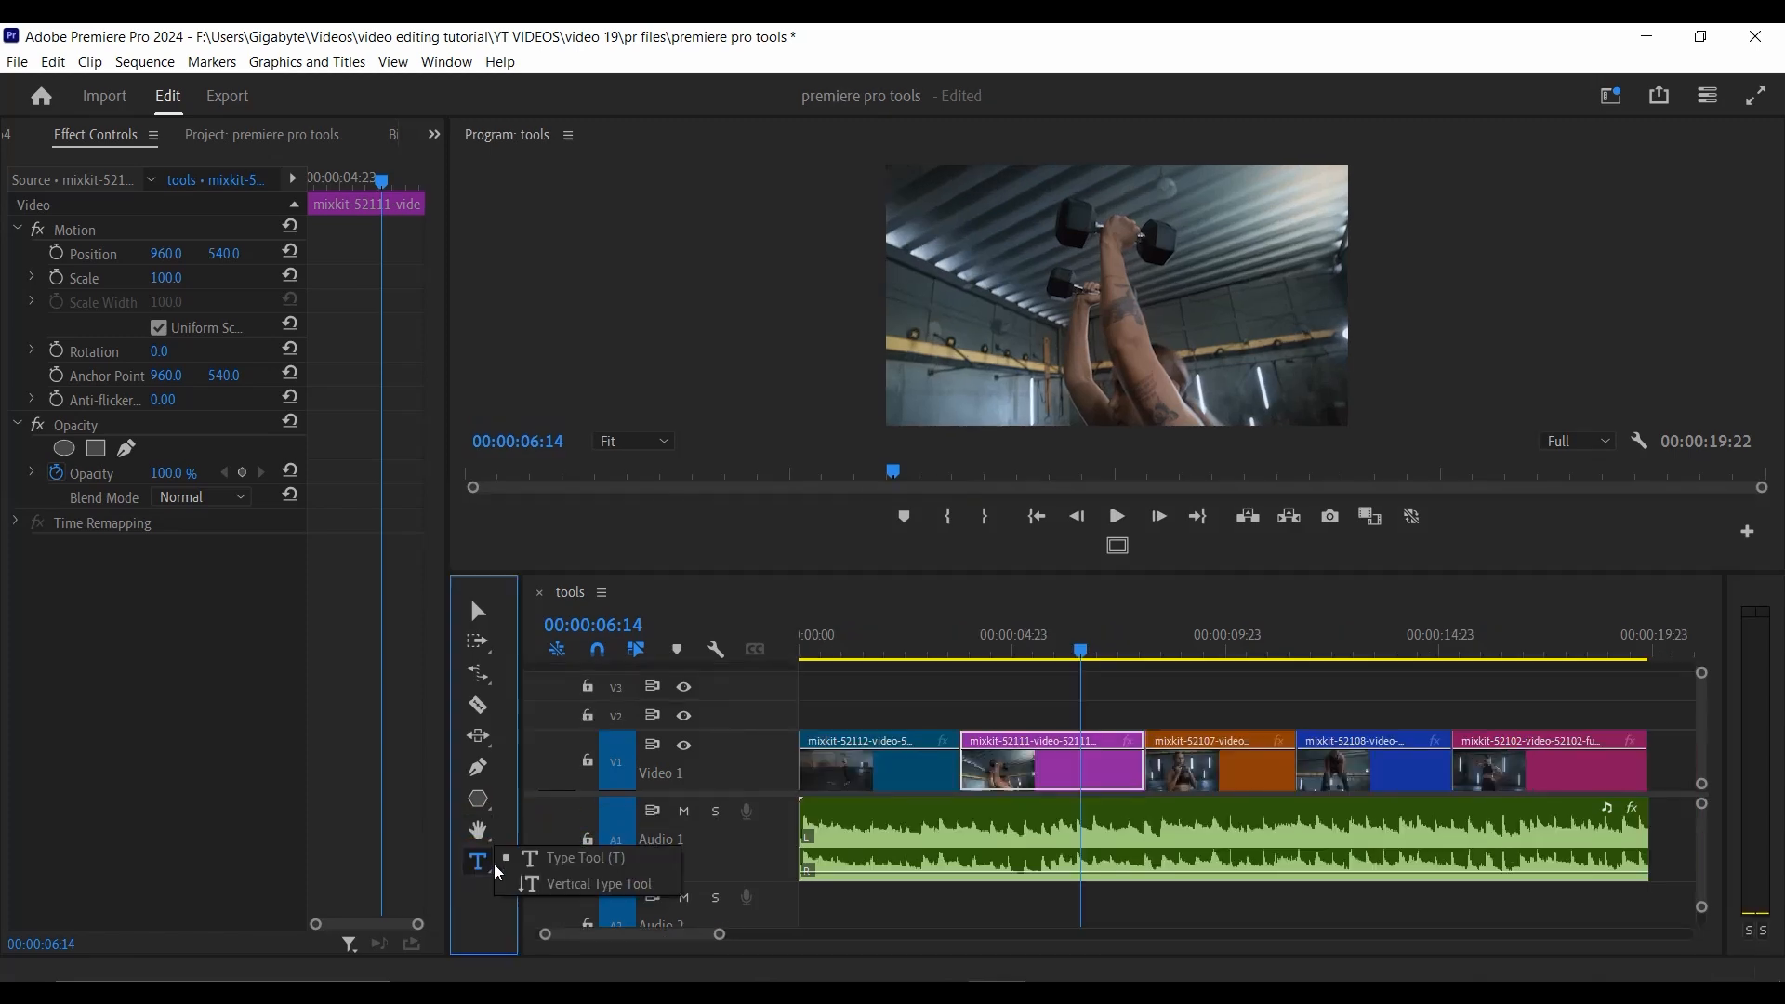
click(571, 855)
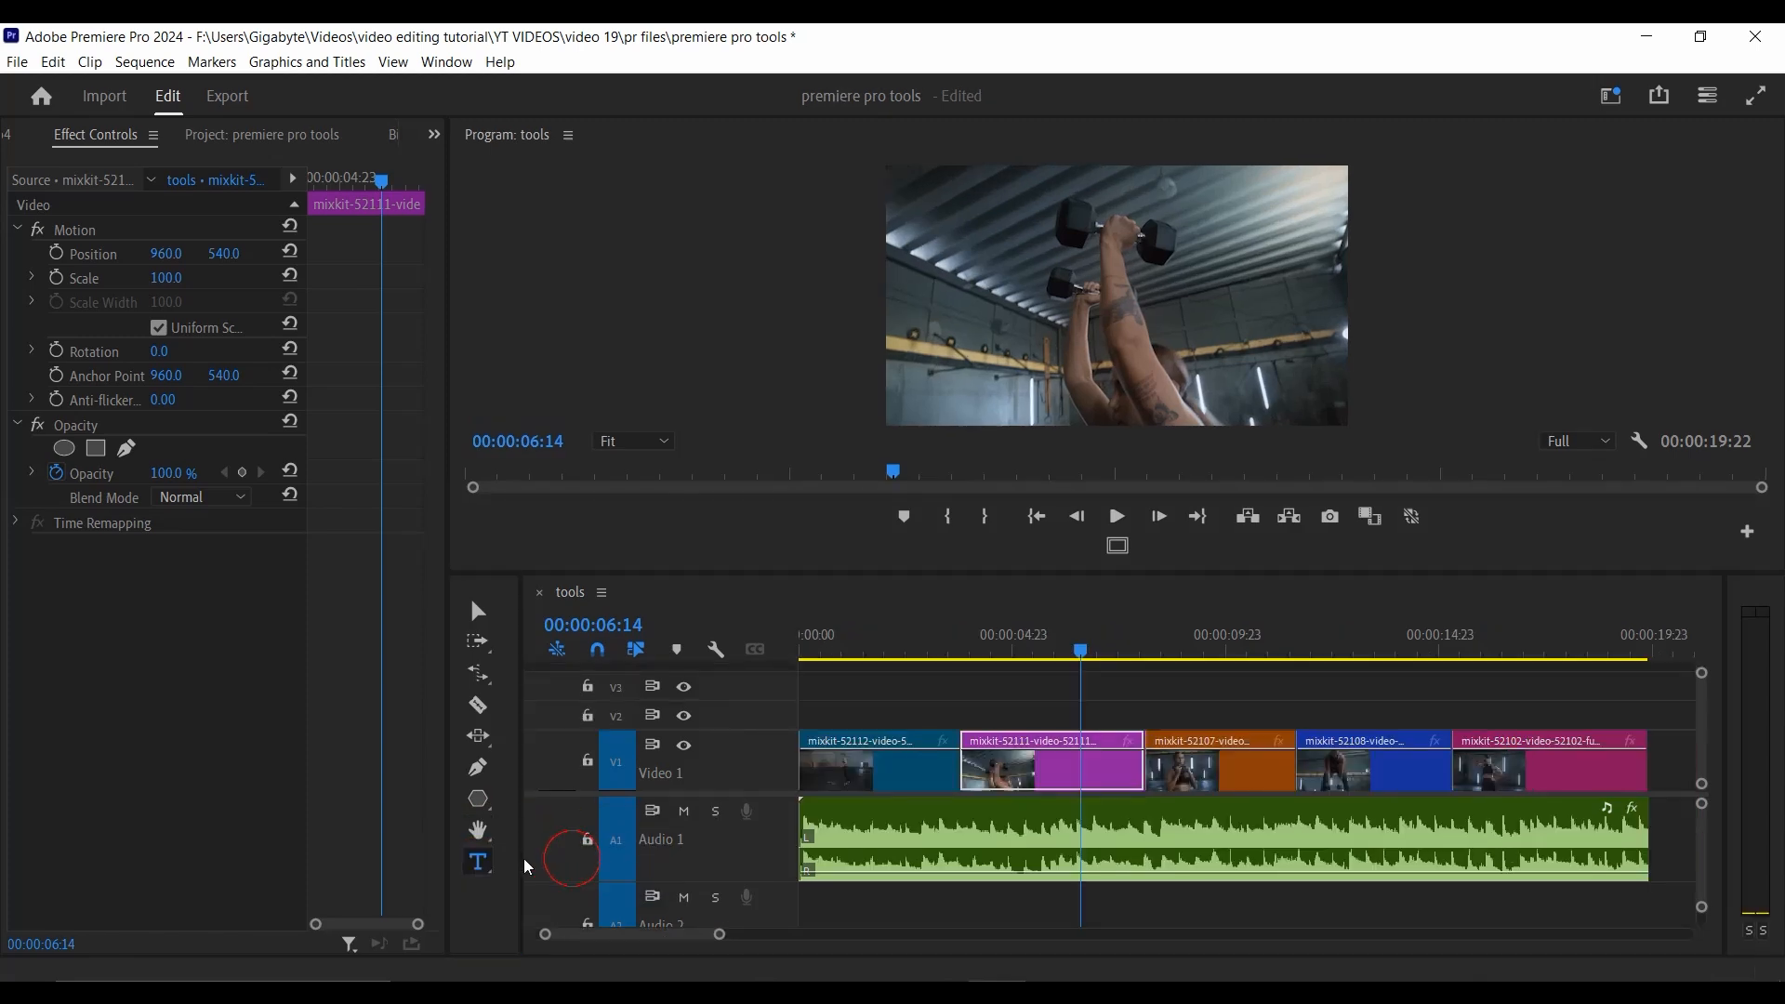
click(479, 863)
click(519, 871)
click(1018, 315)
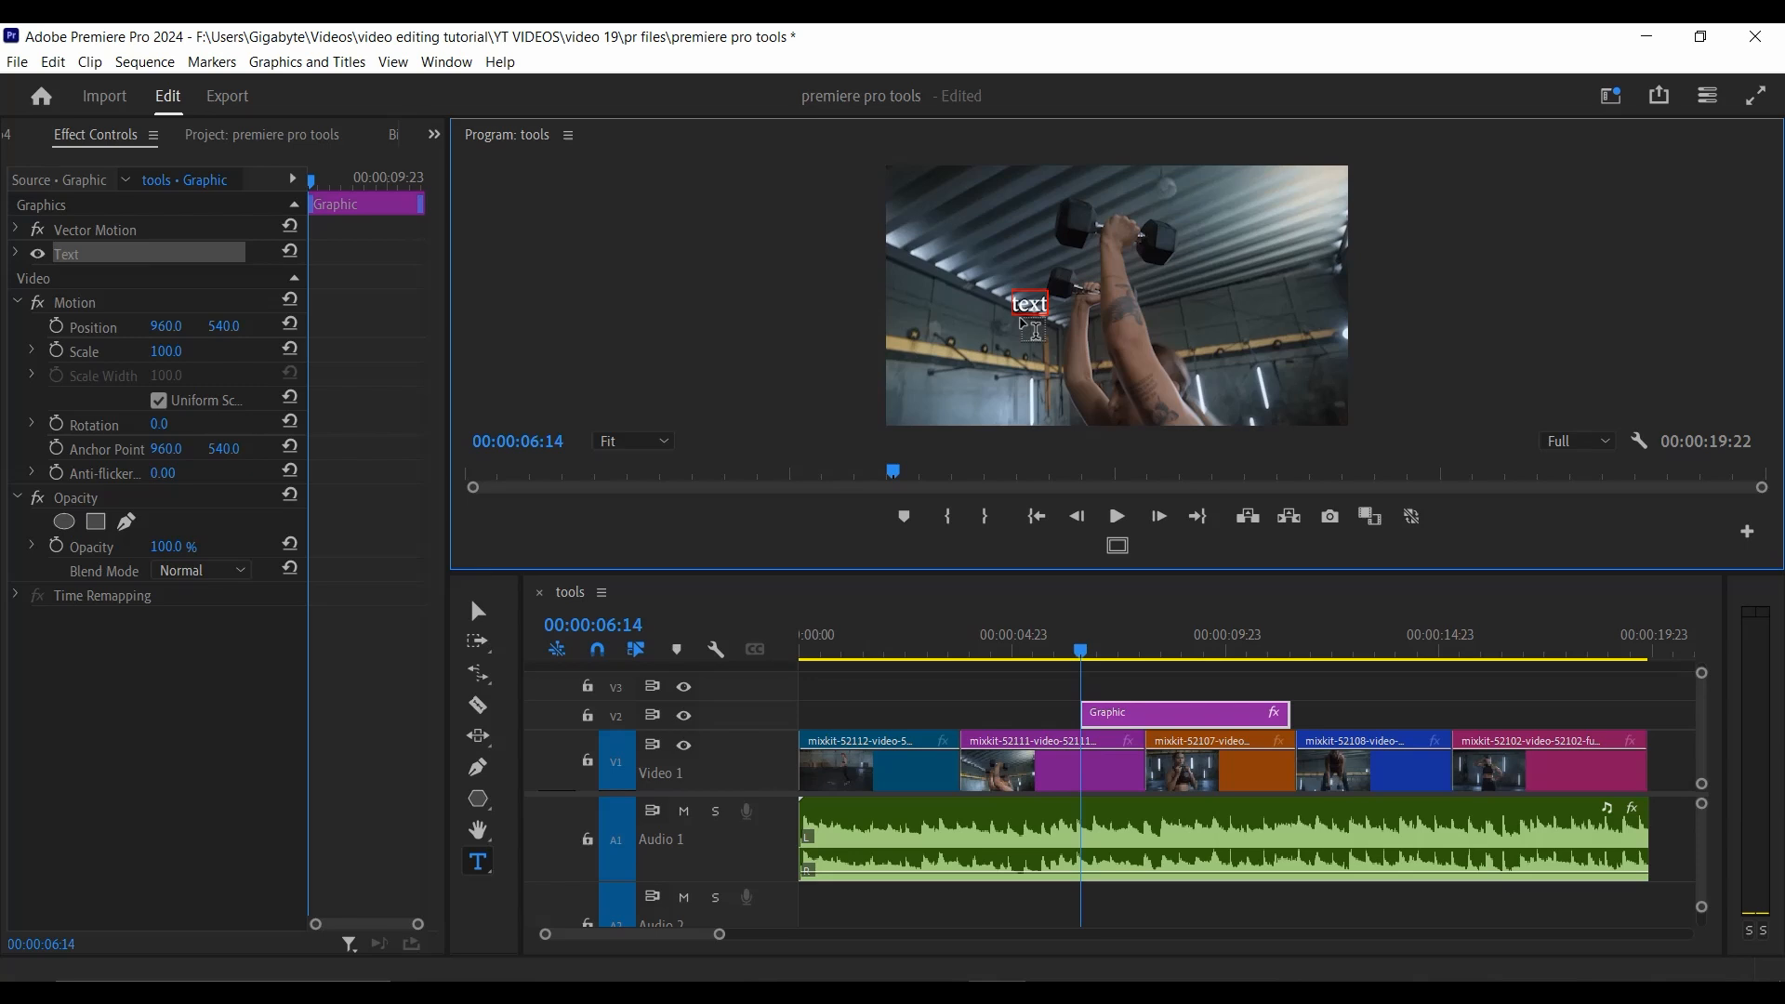
- Add the text "text" with the Vertical Type tool at 00:00:07:02, then enlarge it and place it at the picture's centre
click(478, 862)
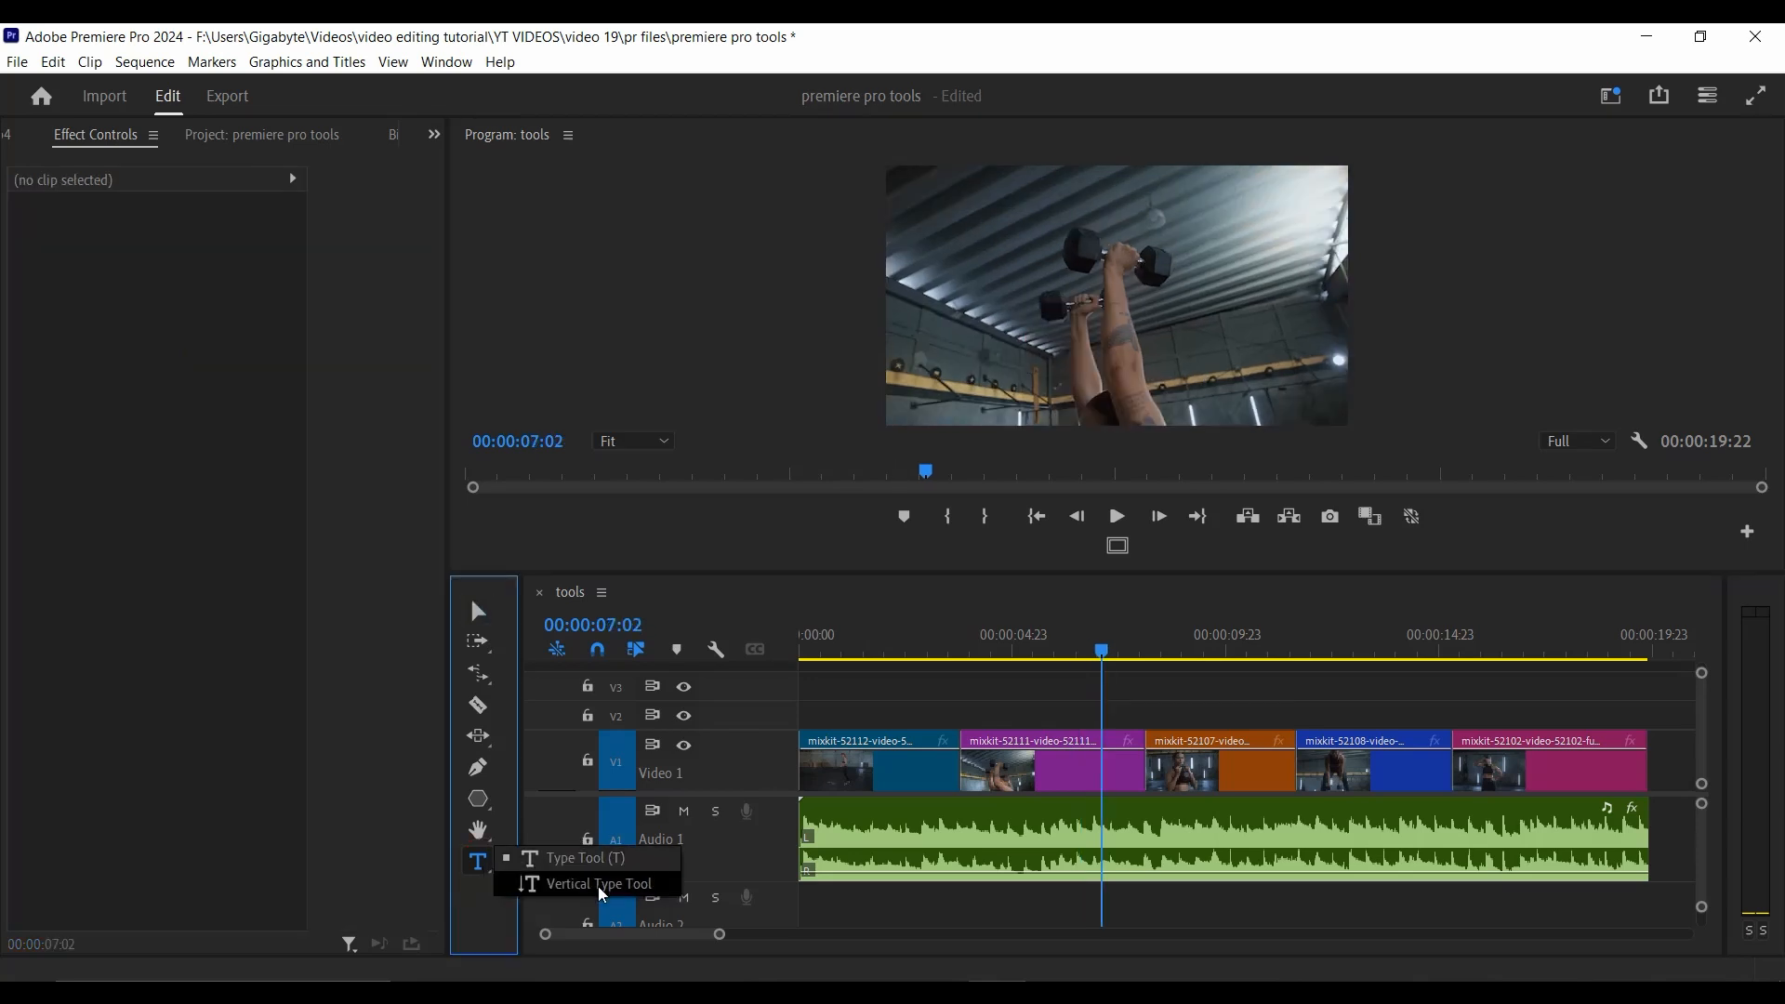
click(603, 895)
click(1093, 225)
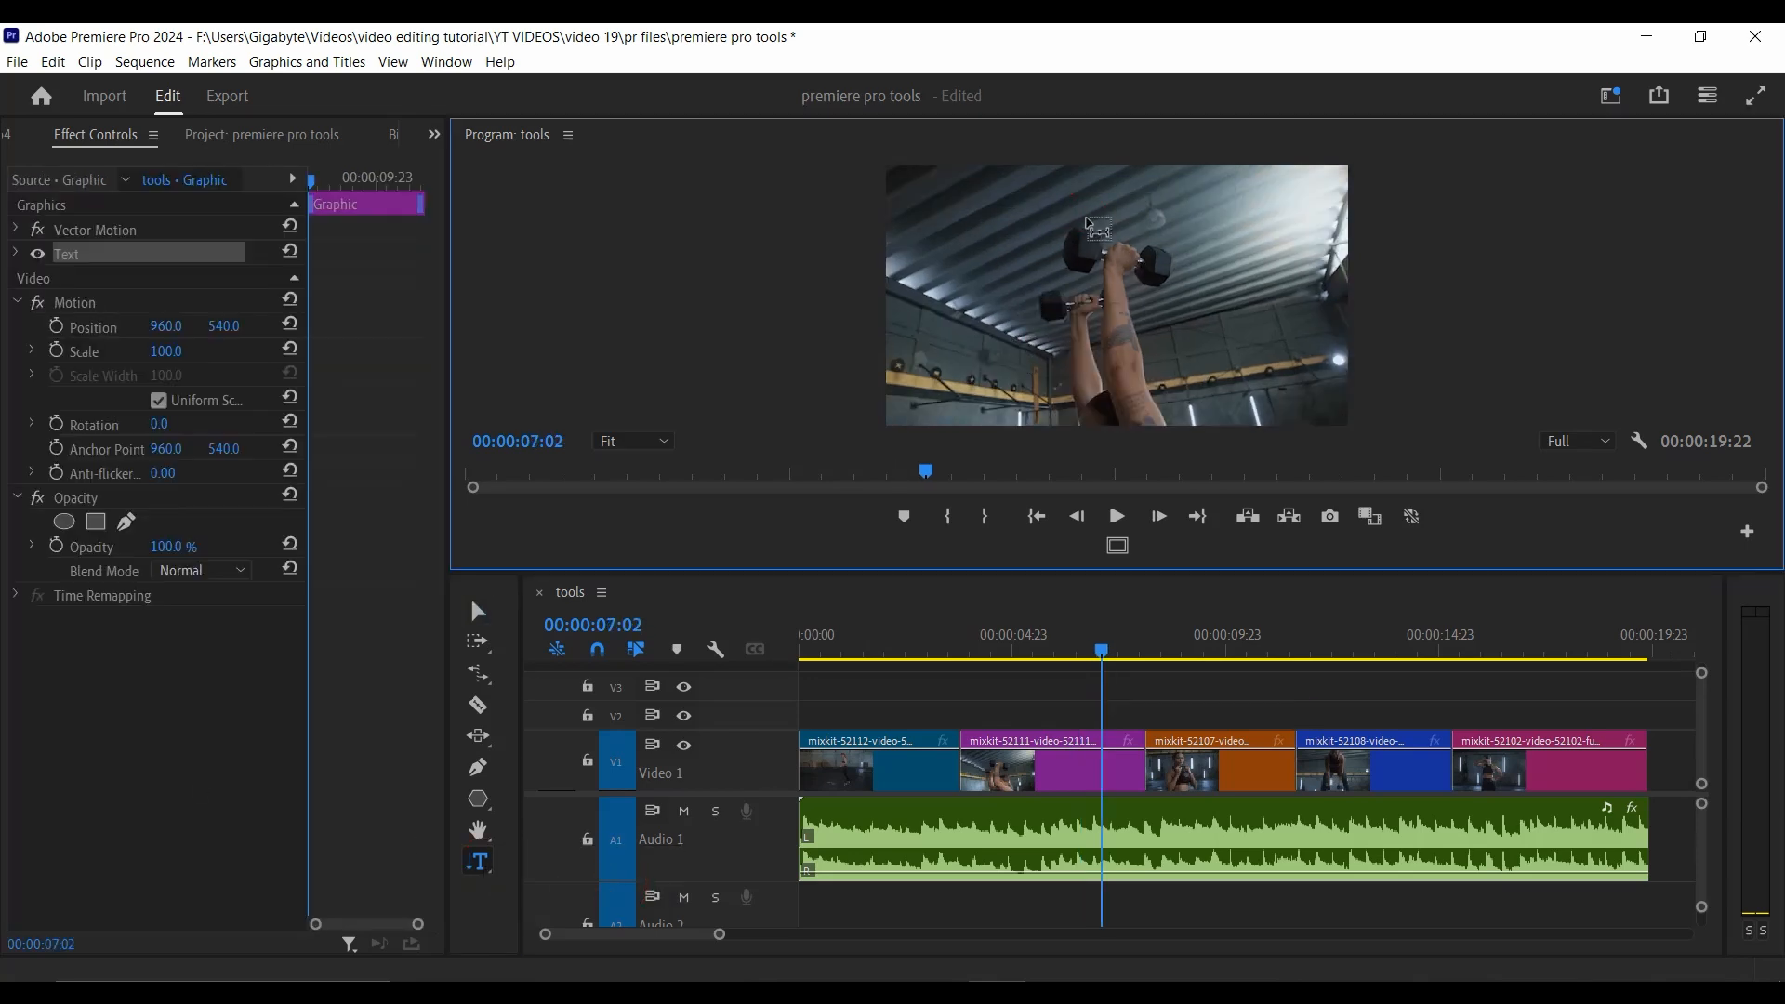
text(te)
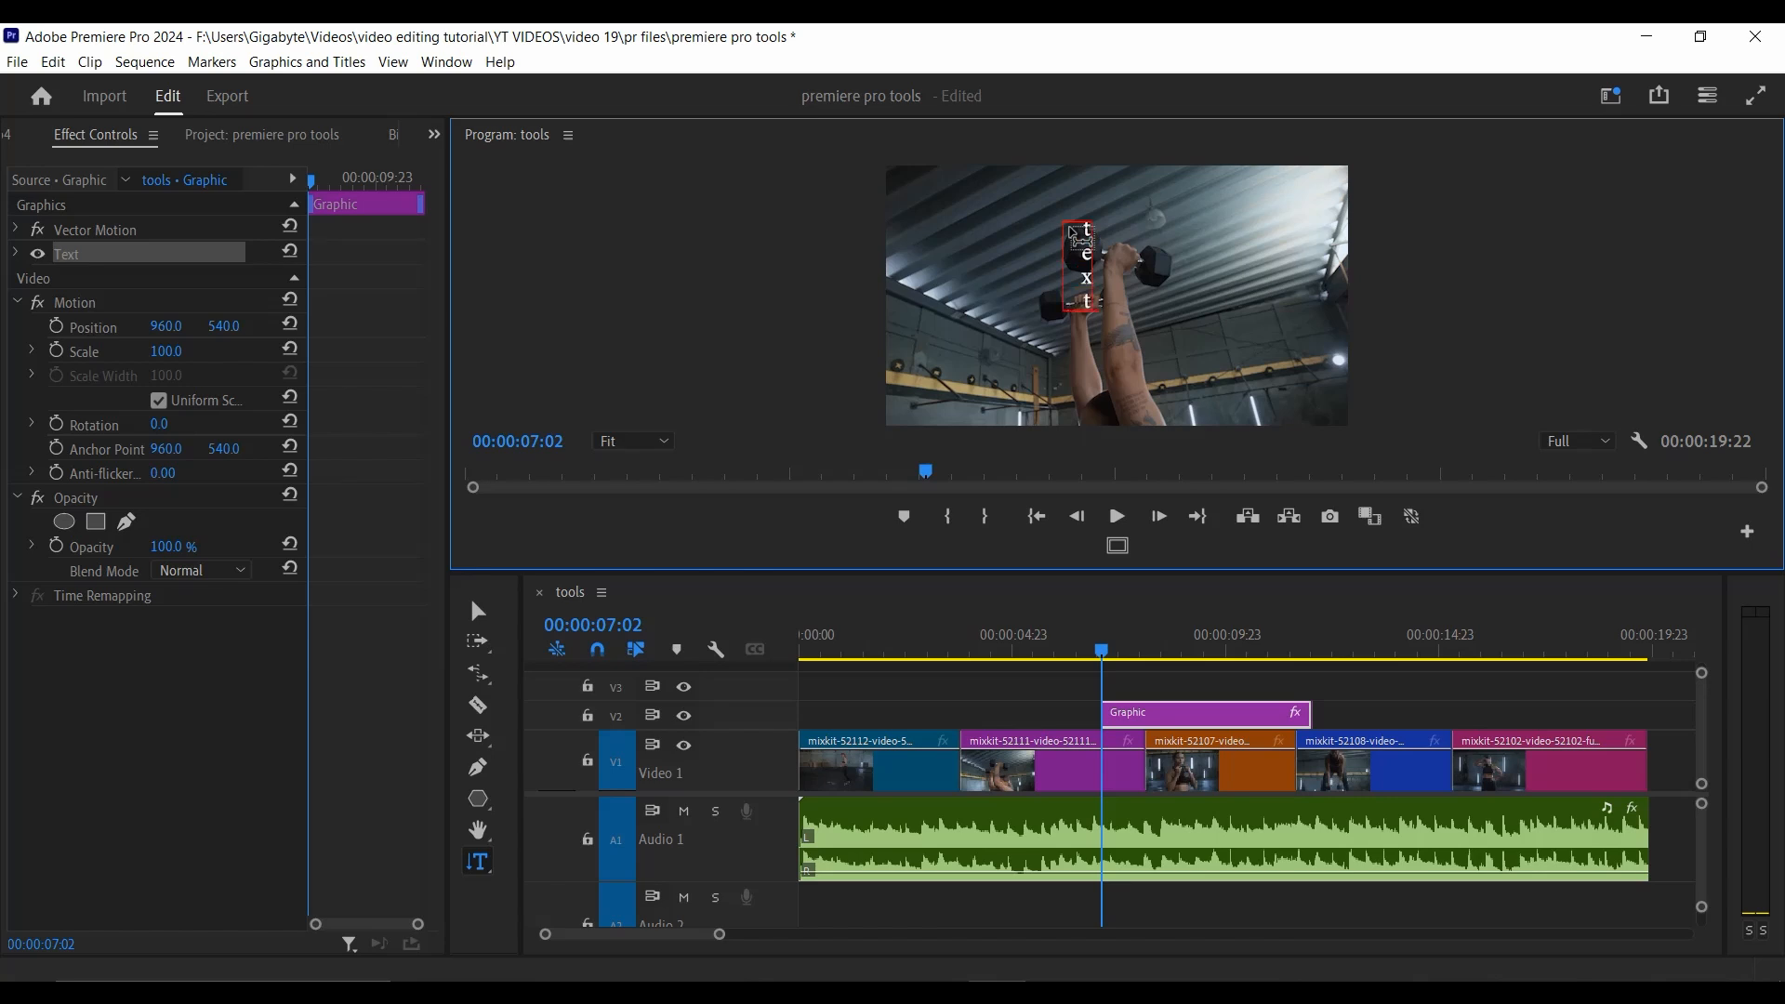
text(xt)
click(478, 610)
mouse_move(1098, 316)
mouse_down()
mouse_move(1105, 415)
mouse_move(1097, 340)
mouse_move(1140, 327)
mouse_move(1119, 309)
mouse_up()
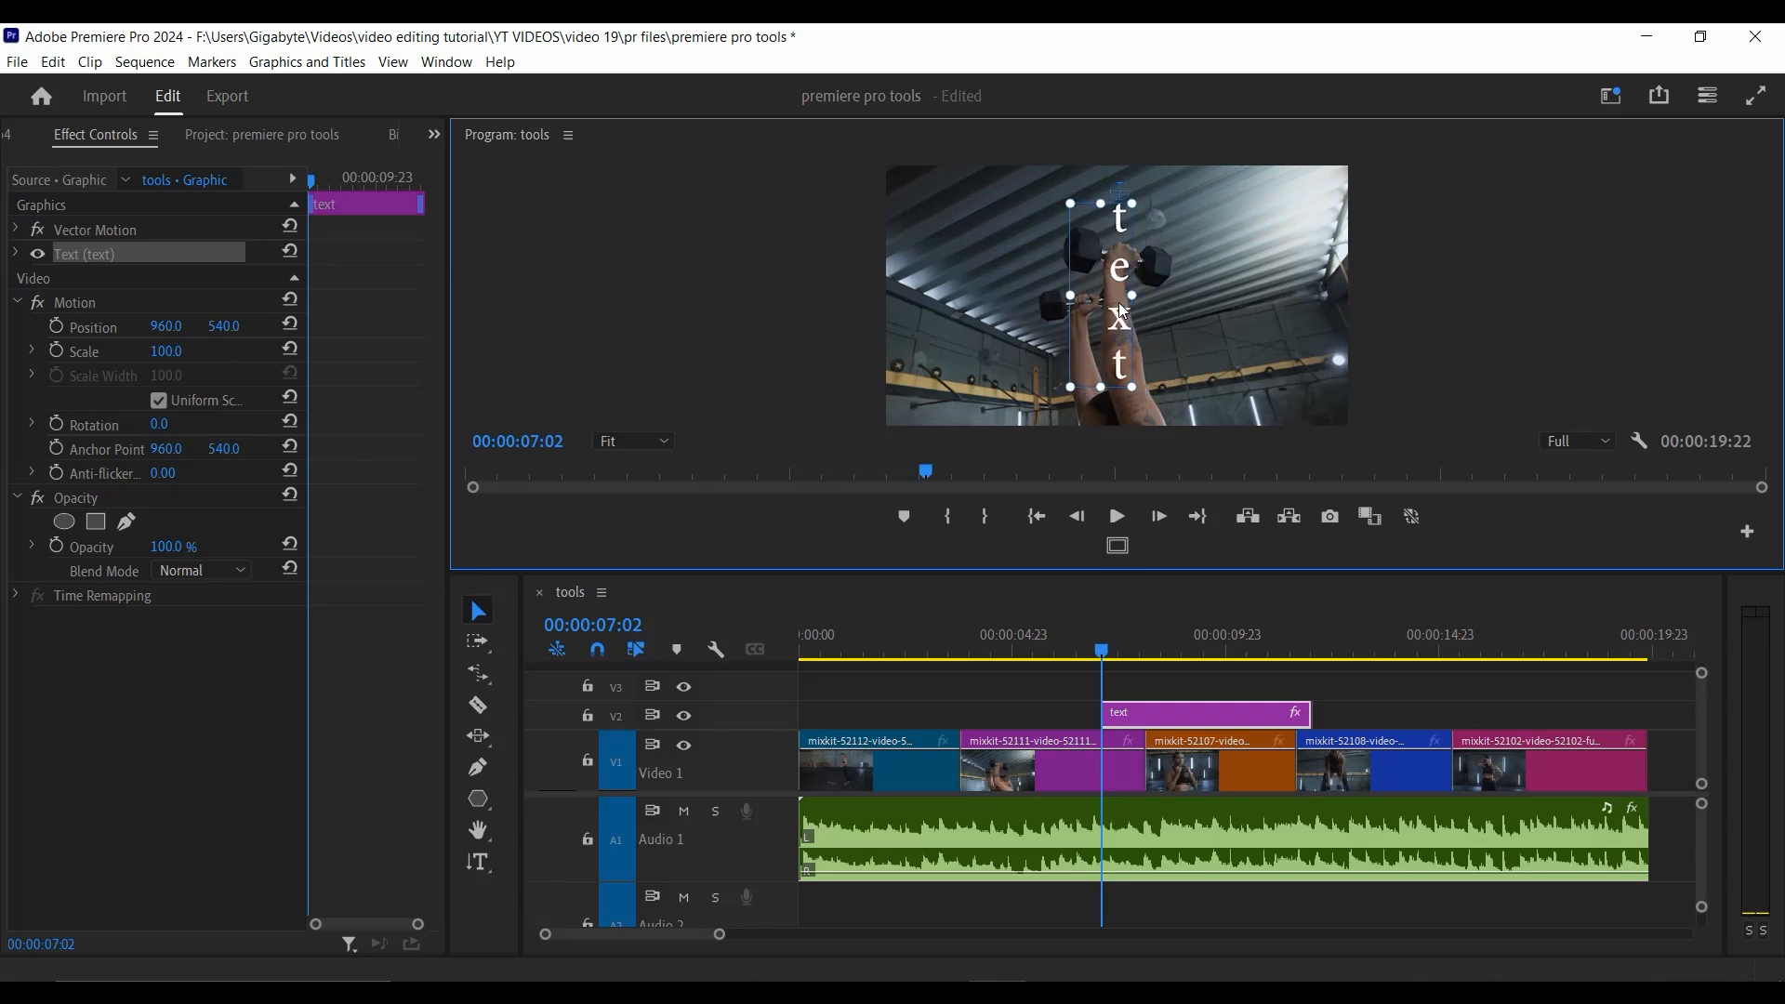